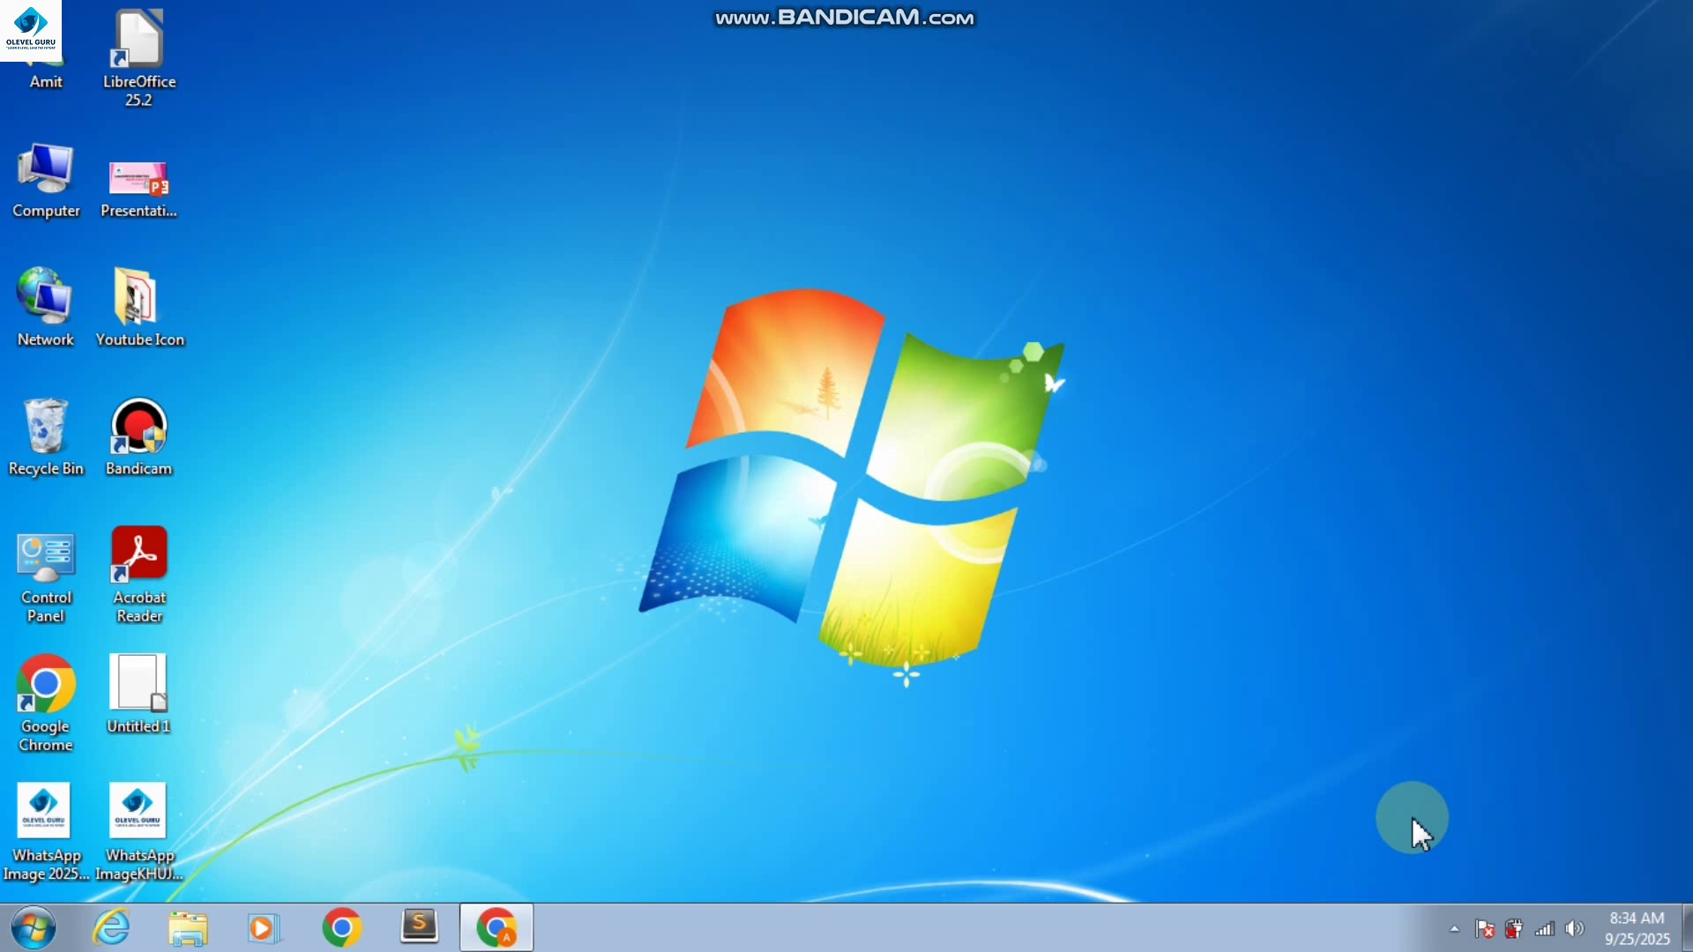
- Launch LibreOffice Writer by running the swriter command
{"action": "key", "text": "super+r"}
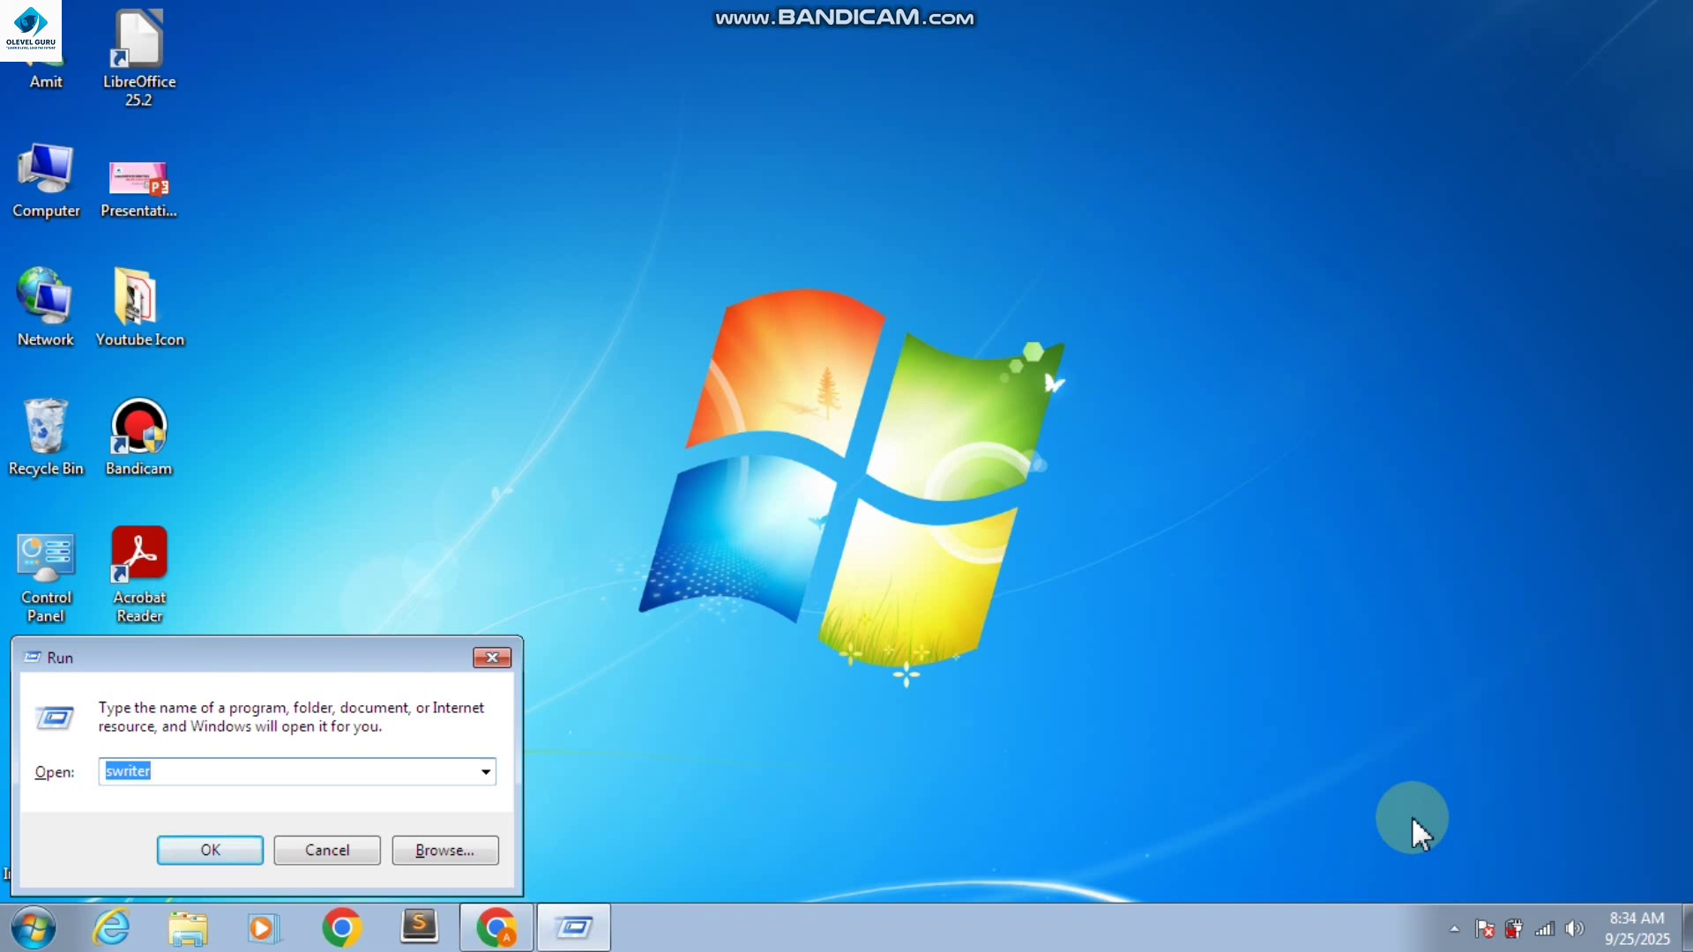
{"action": "key", "text": "BackSpace"}
{"action": "type", "text": "s"}
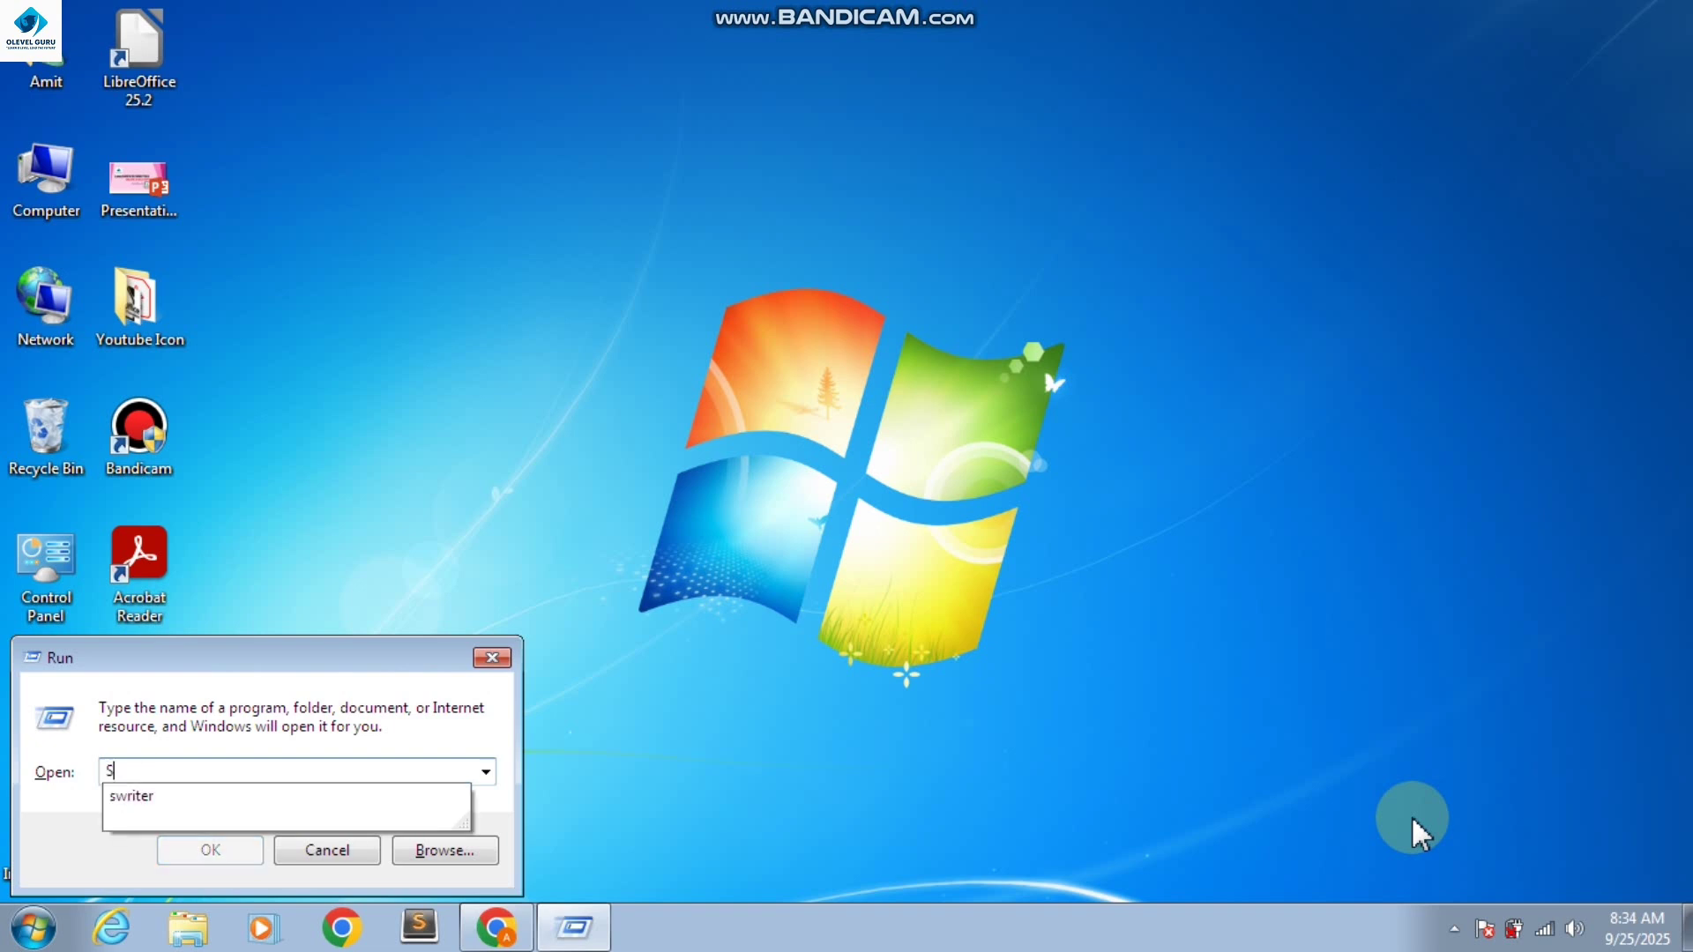
{"action": "type", "text": "WR"}
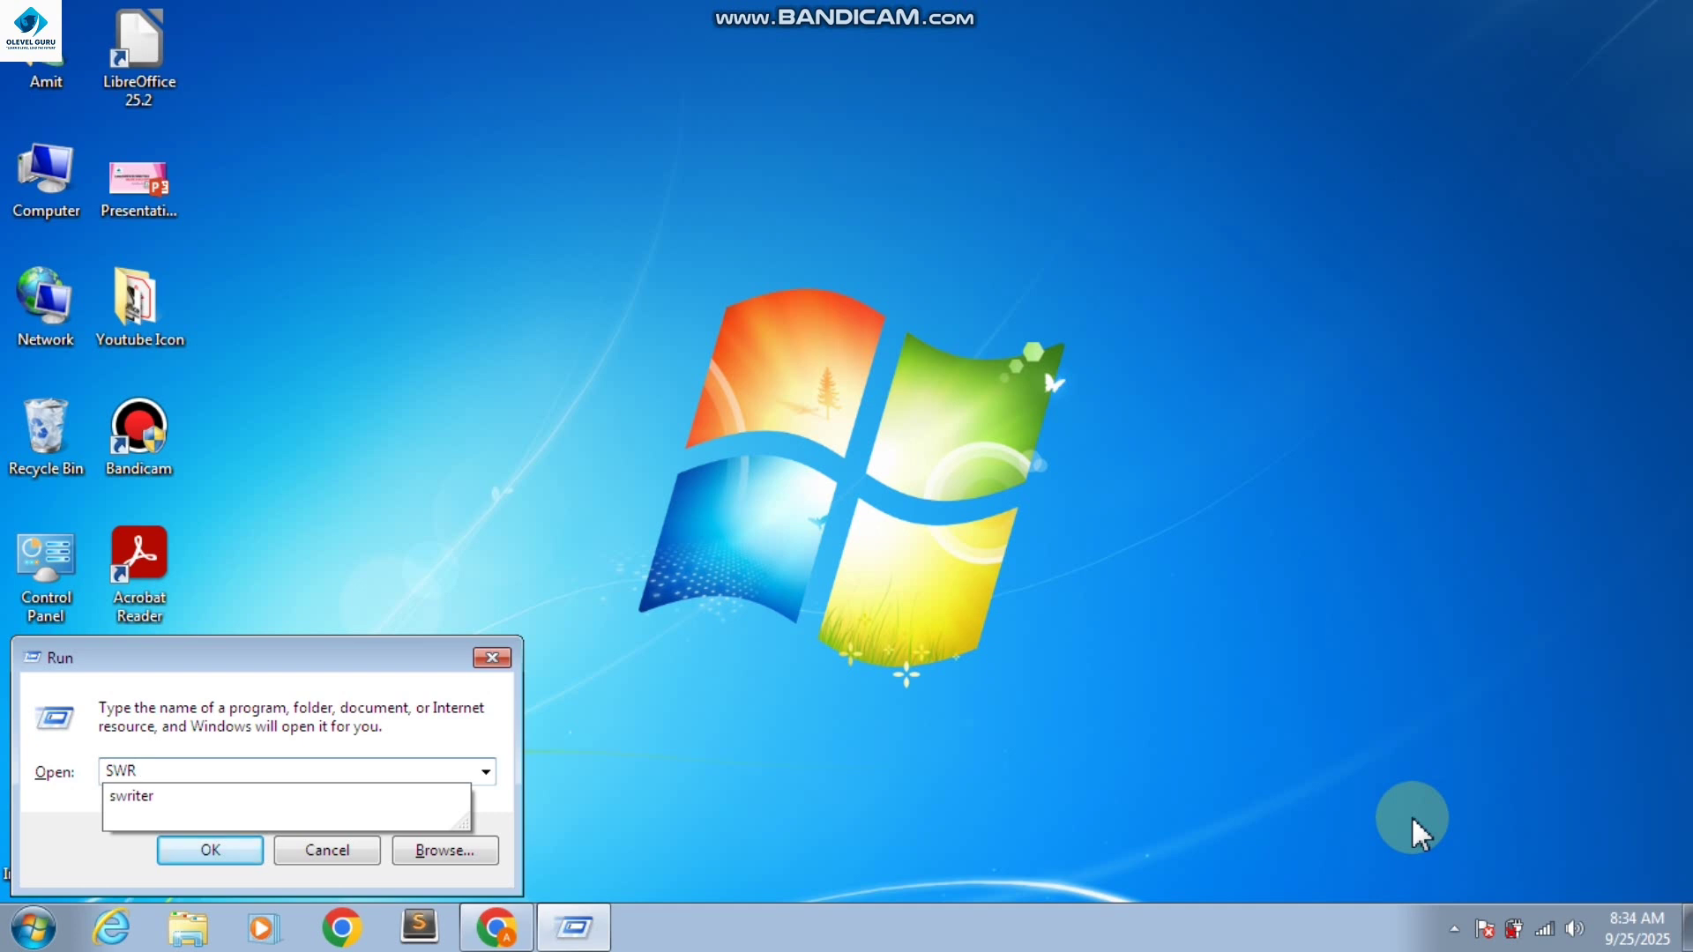
{"action": "key", "text": "Down"}
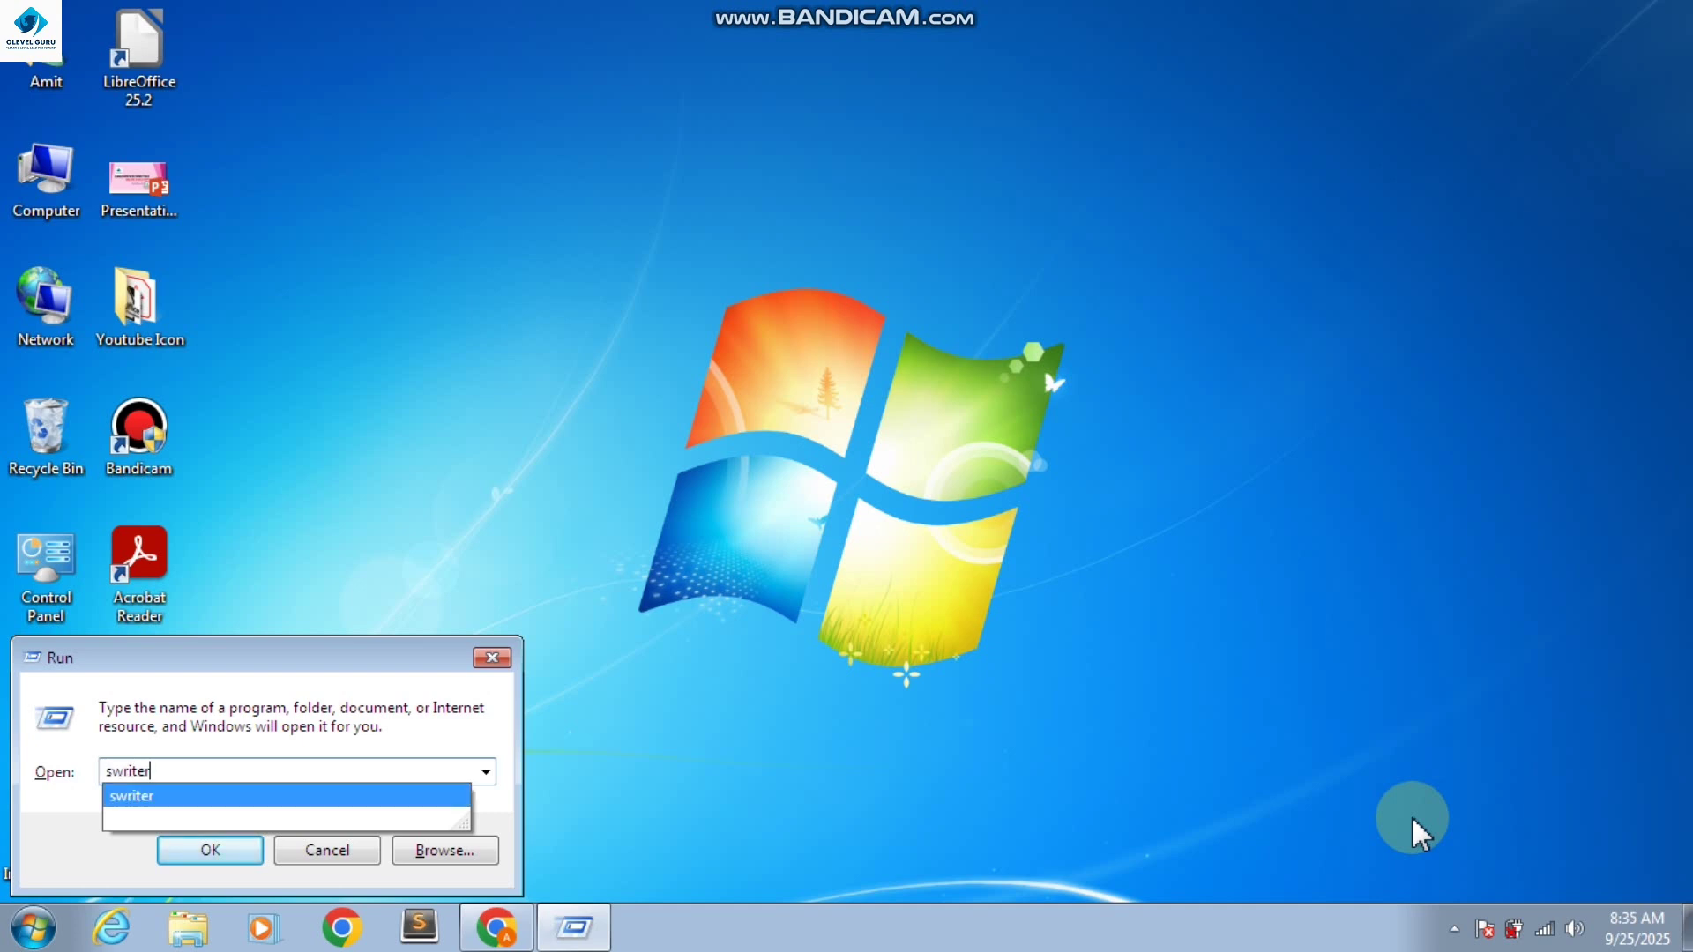
{"action": "left_click", "coordinate": [212, 850]}
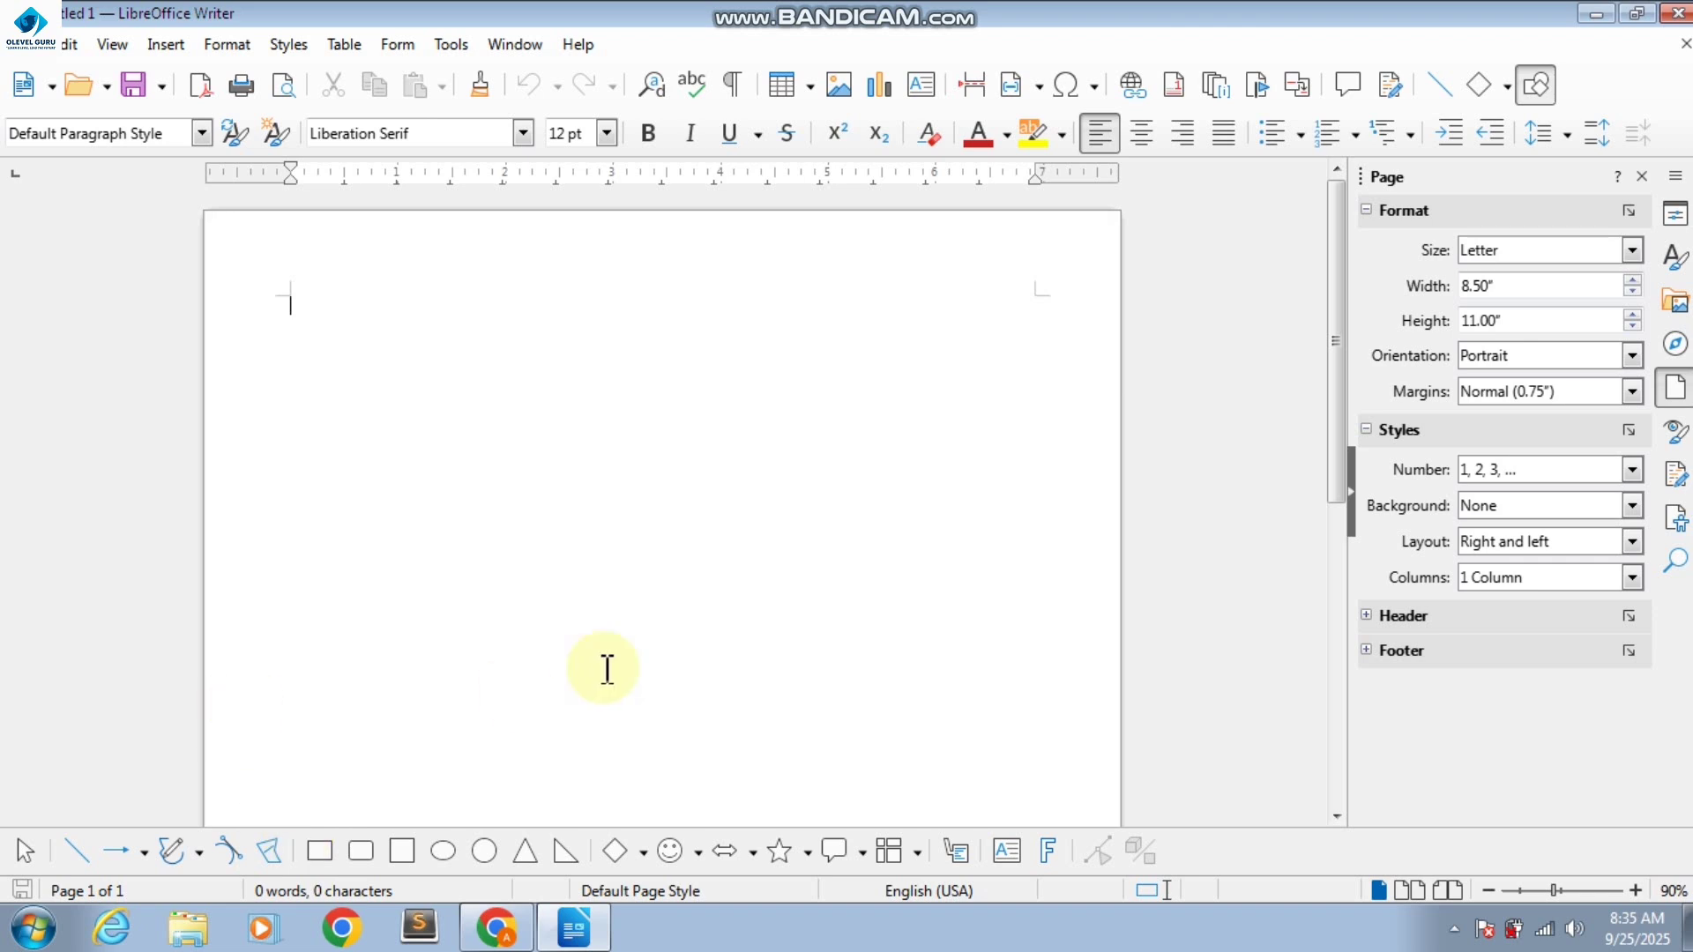
- Set the paper size to A4 and the page style's left and right margins to 0
{"action": "left_click", "coordinate": [1633, 254]}
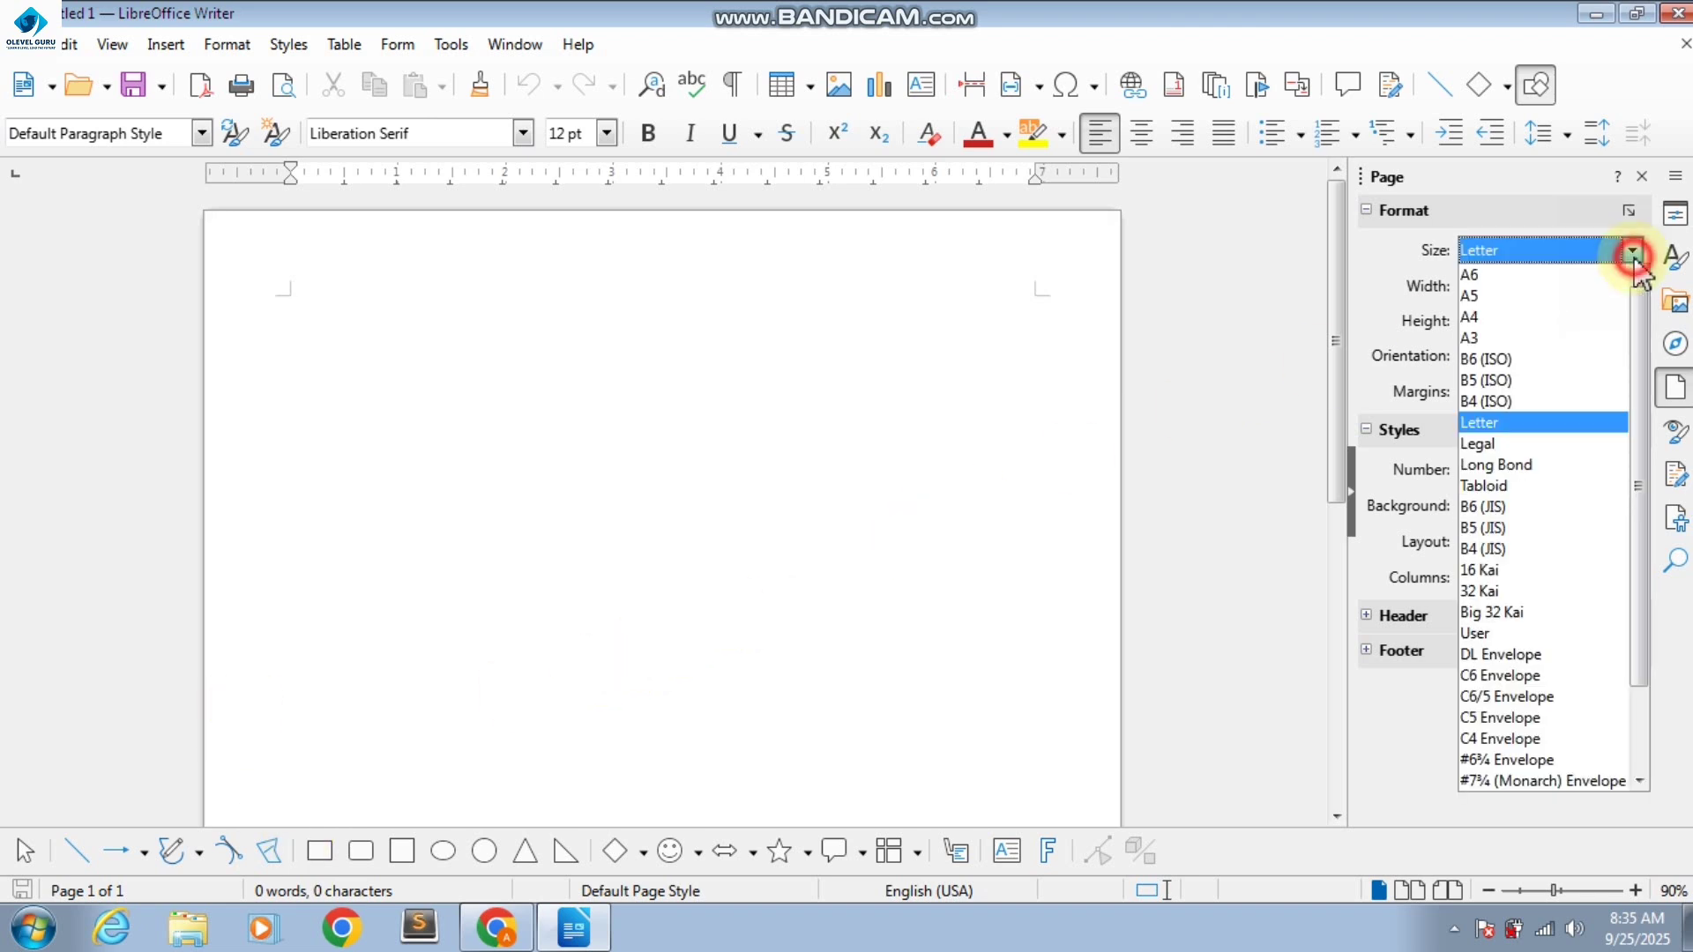
{"action": "left_click", "coordinate": [1552, 315]}
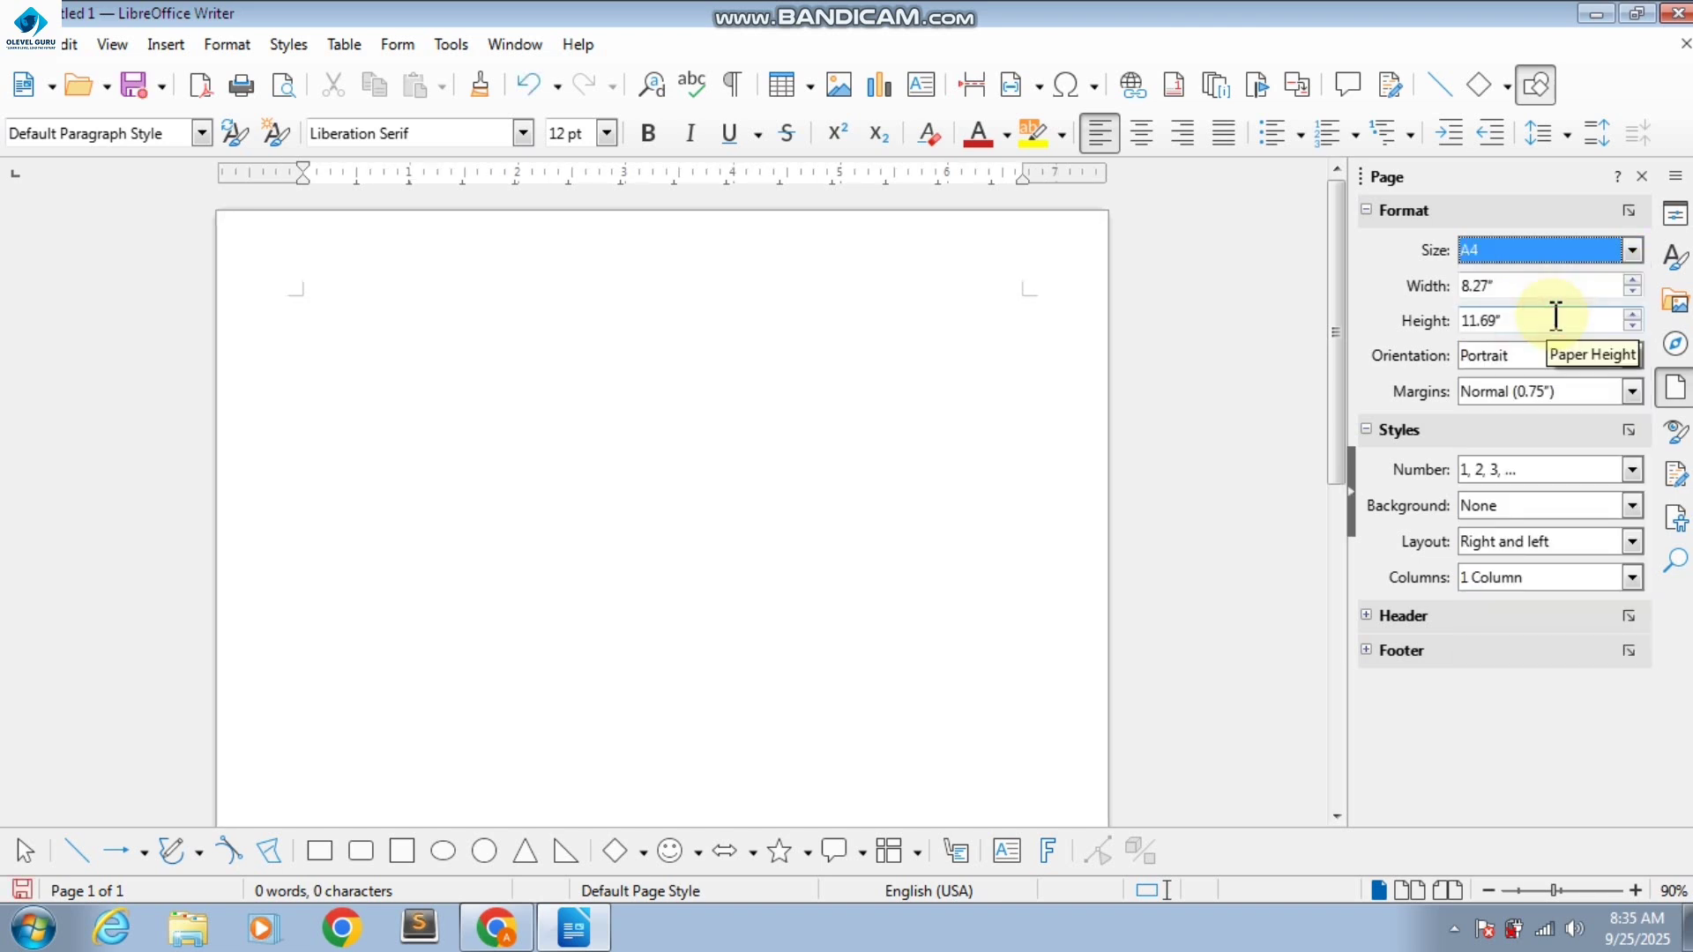
{"action": "right_click", "coordinate": [667, 455]}
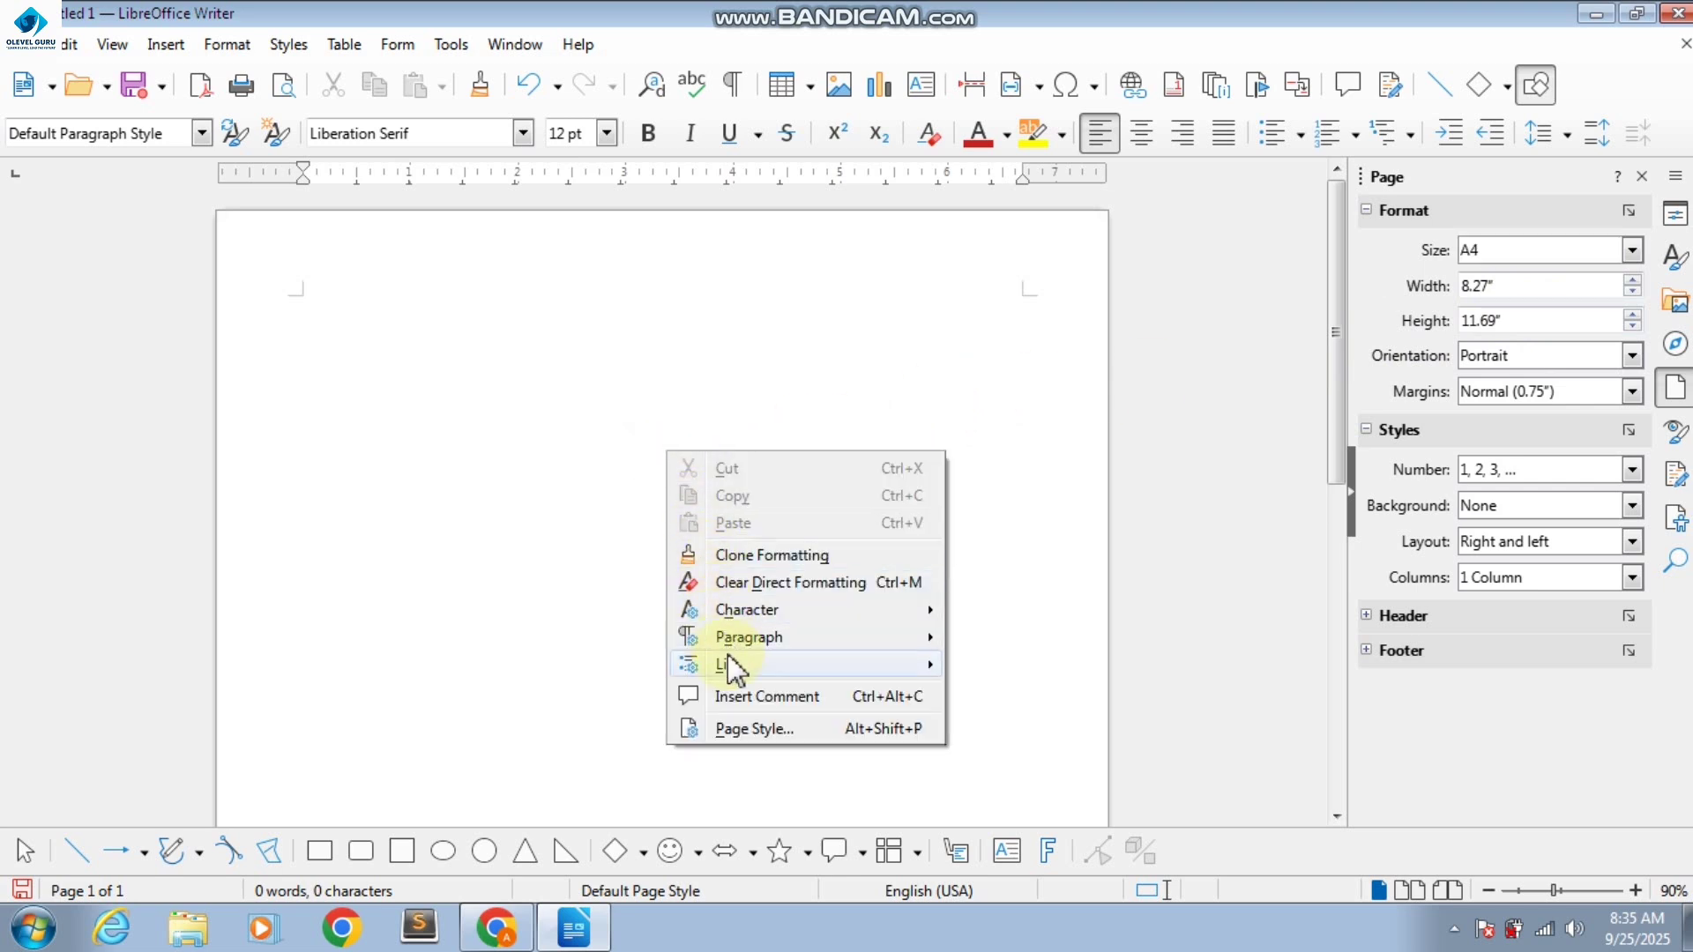
{"action": "left_click", "coordinate": [749, 728]}
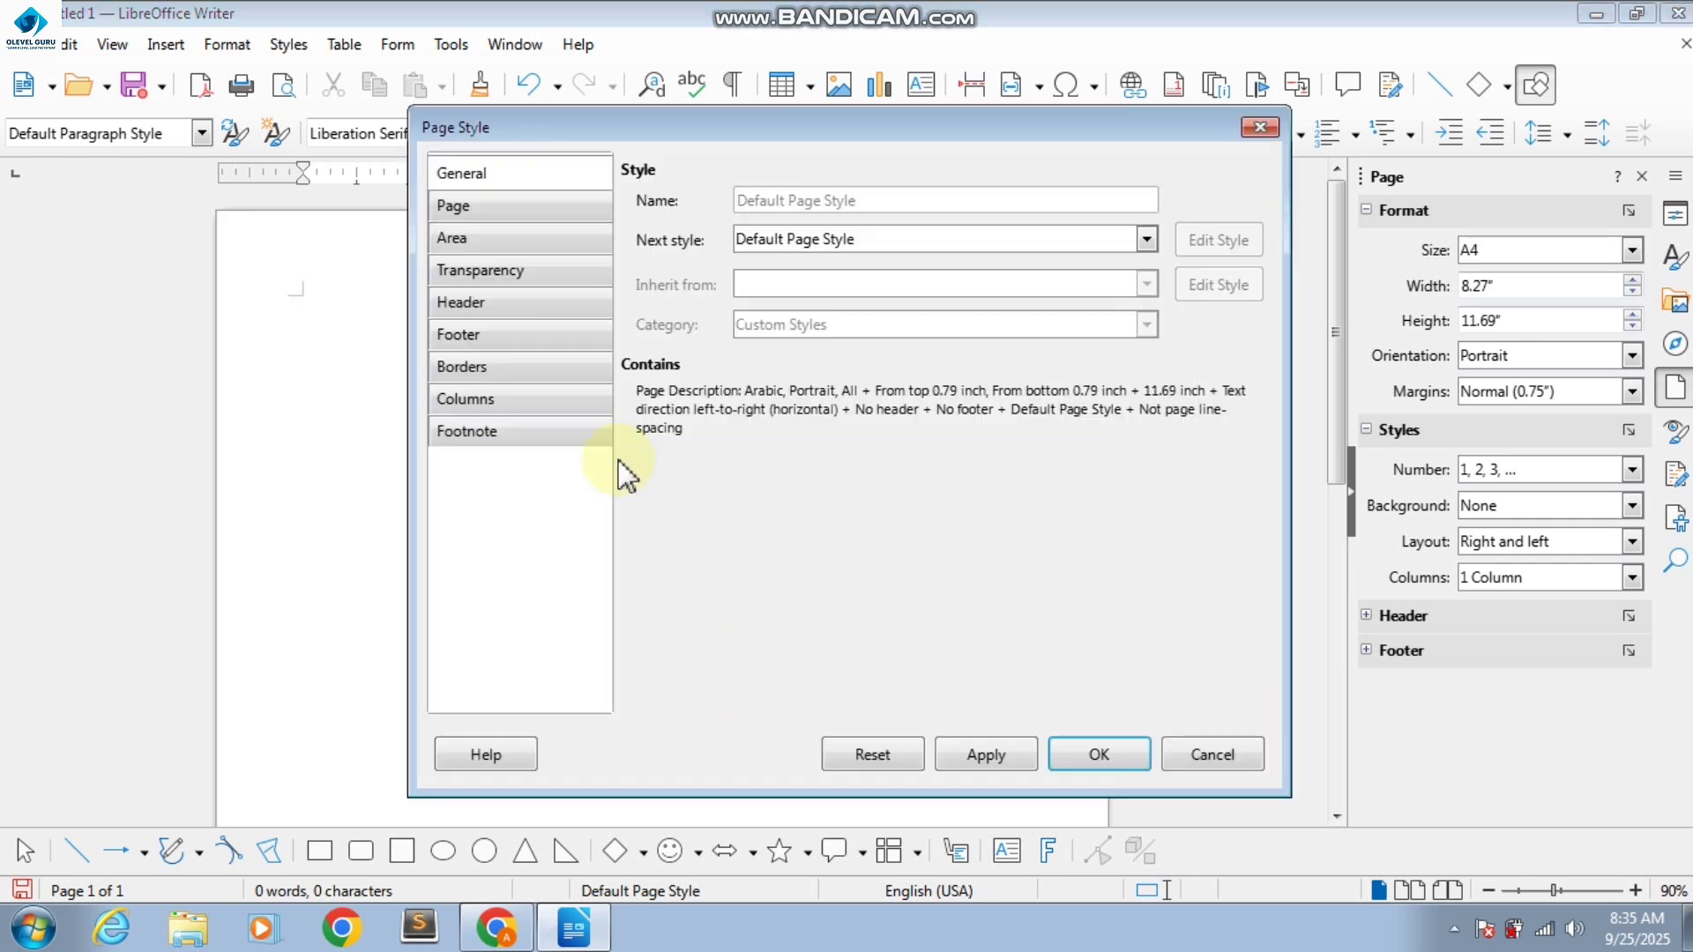
{"action": "left_click", "coordinate": [488, 208]}
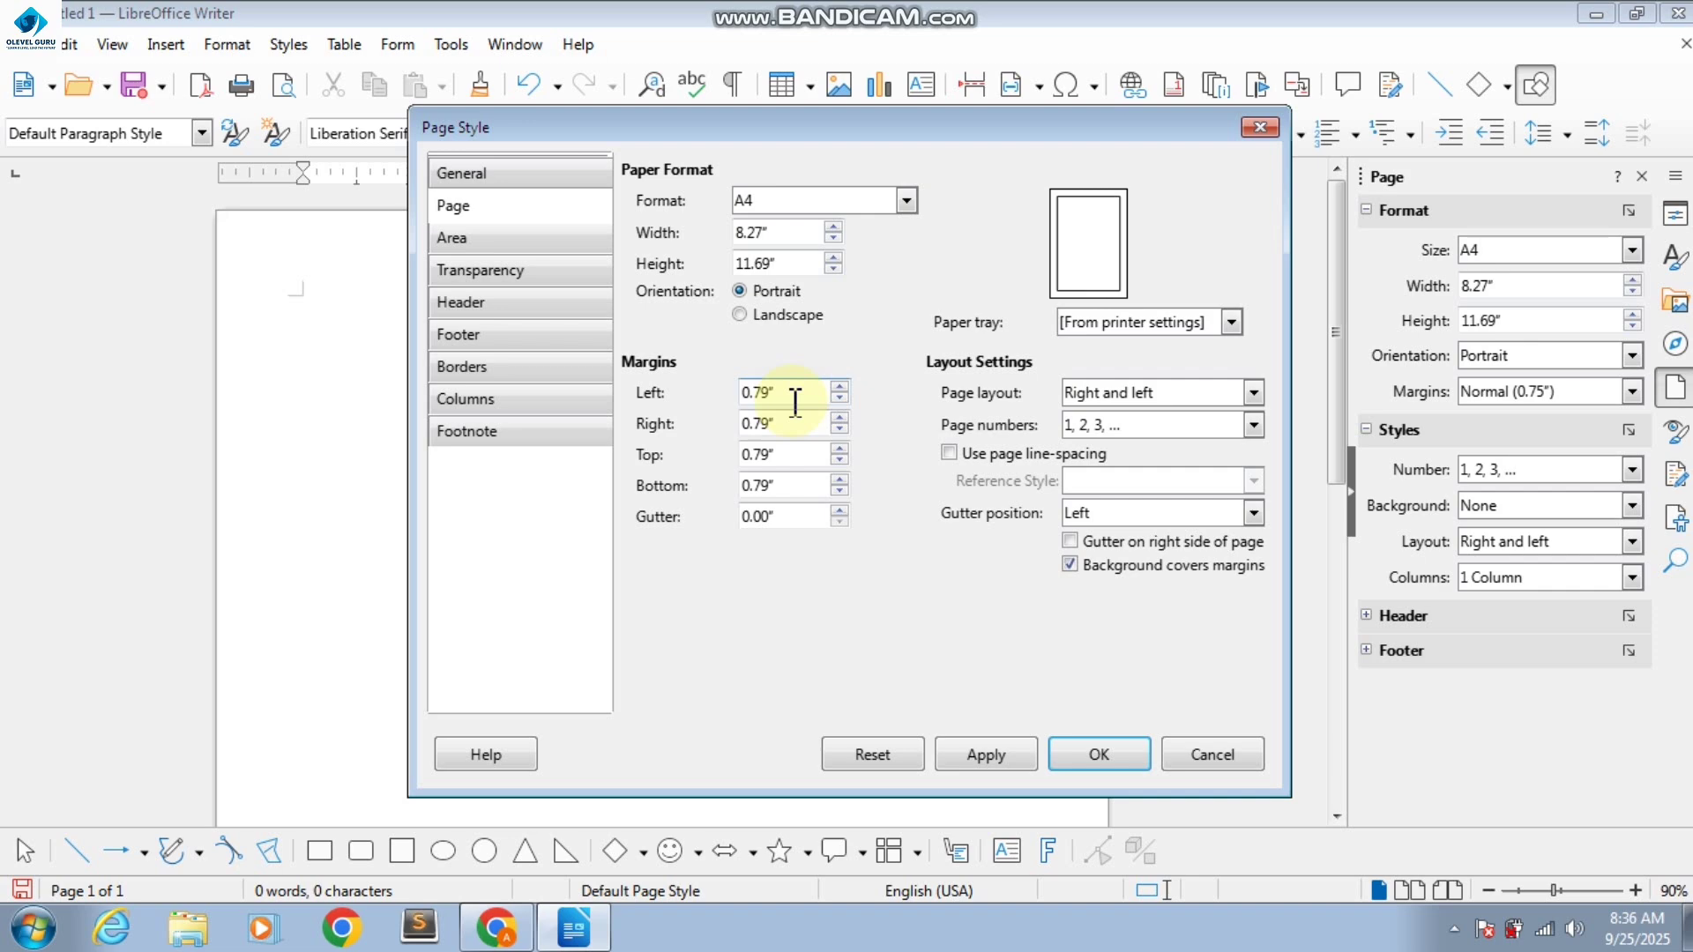
{"action": "left_click_drag", "start_coordinate": [794, 401], "coordinate": [734, 395]}
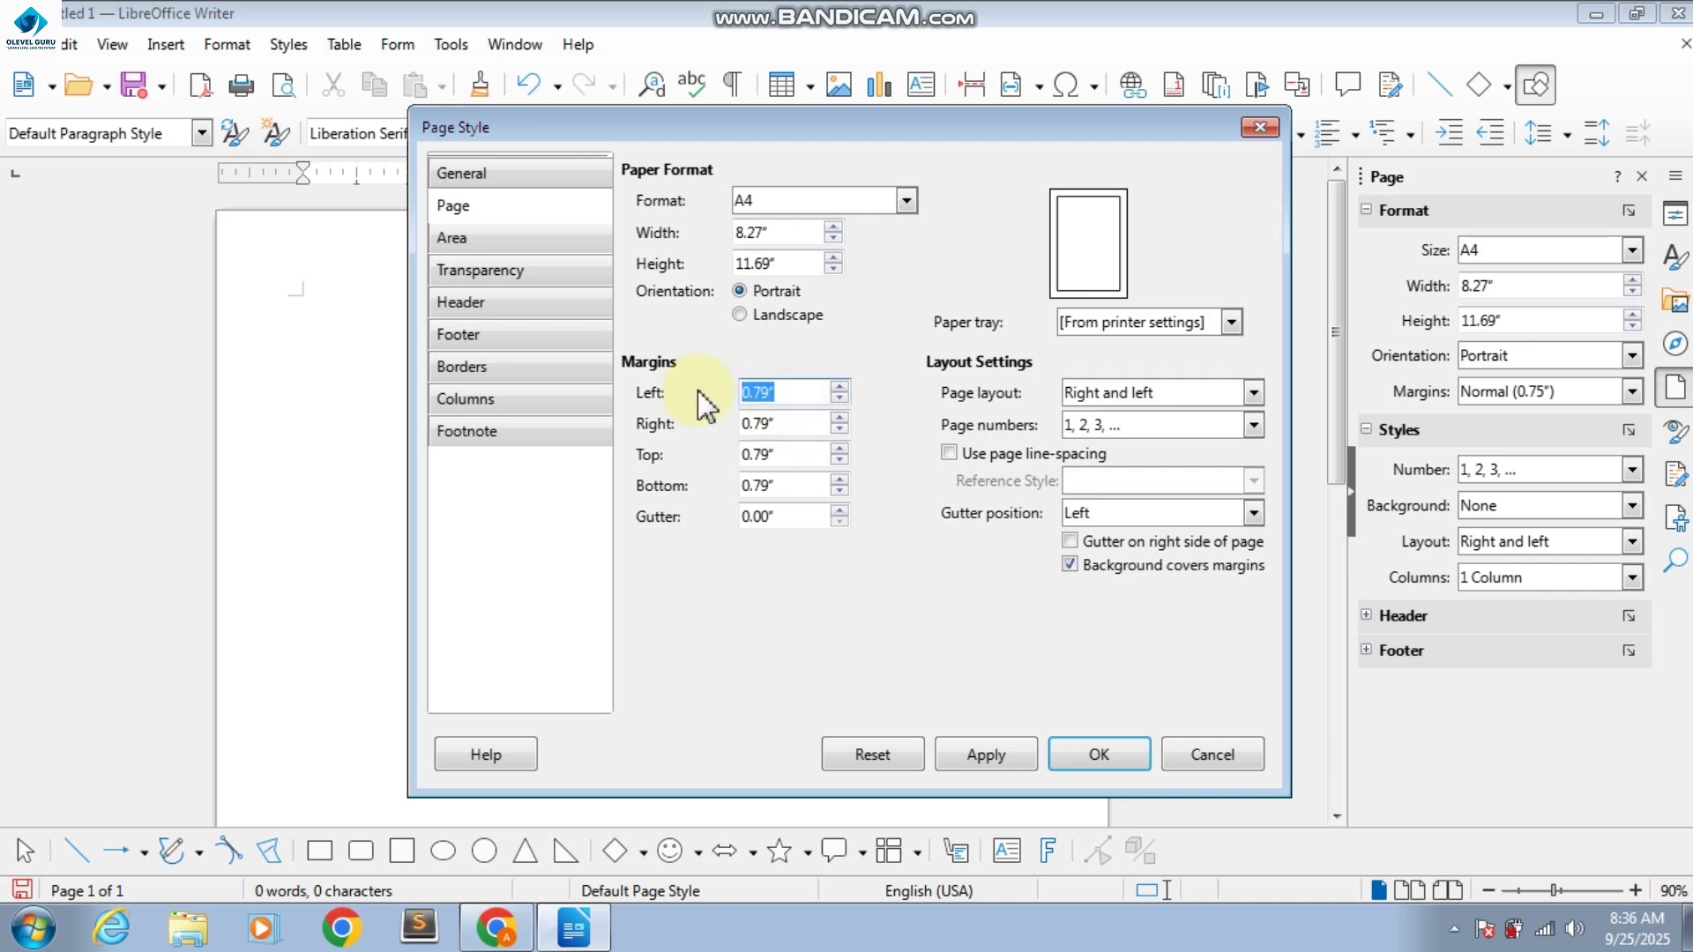
{"action": "type", "text": "0"}
{"action": "left_click_drag", "start_coordinate": [798, 424], "coordinate": [714, 454]}
{"action": "type", "text": "00"}
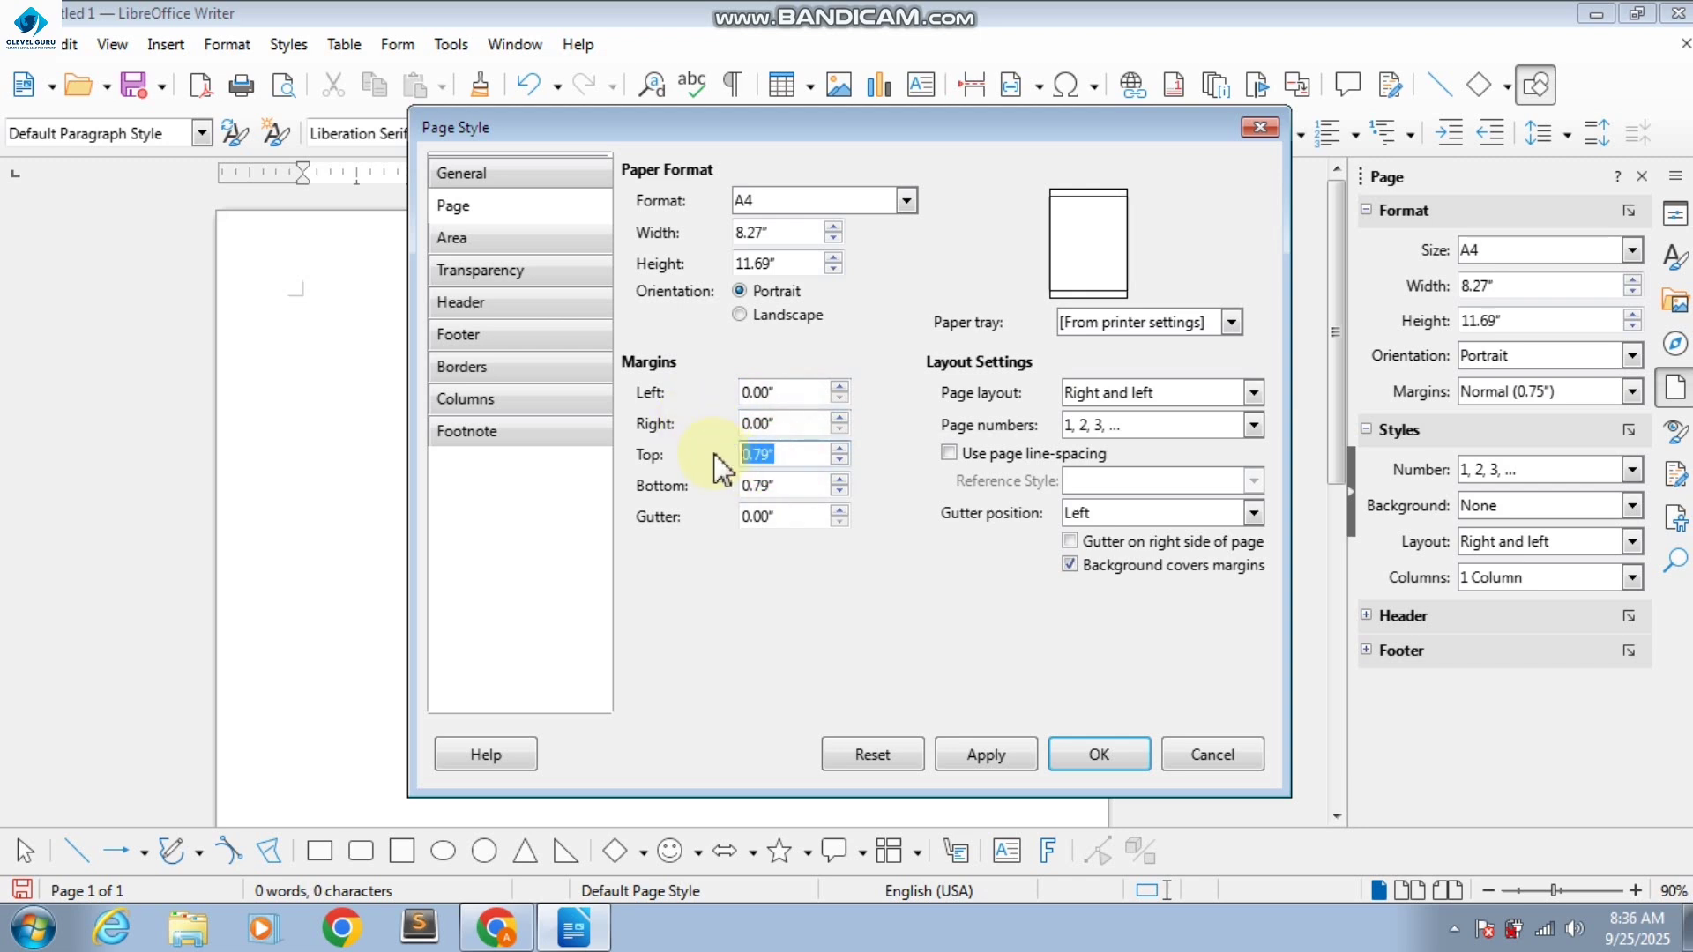
- Set the top margin to 2" and the bottom margin to 0, accept the out-of-range margins and apply the page style
{"action": "type", "text": "2"}
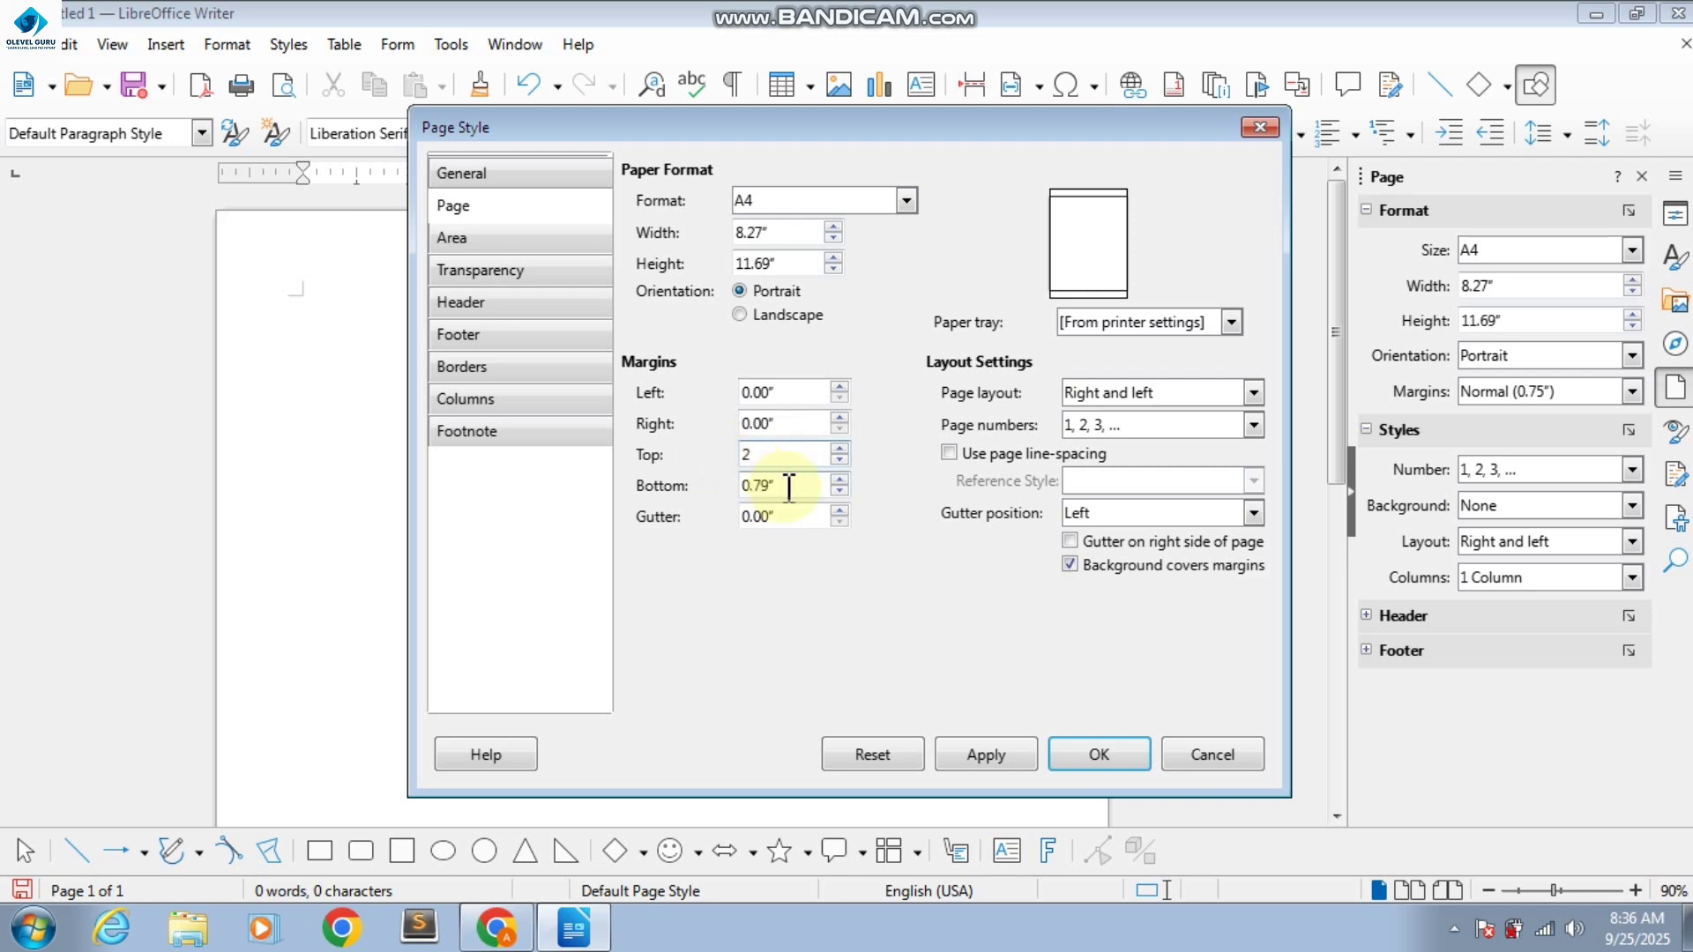
{"action": "left_click_drag", "start_coordinate": [794, 484], "coordinate": [726, 498]}
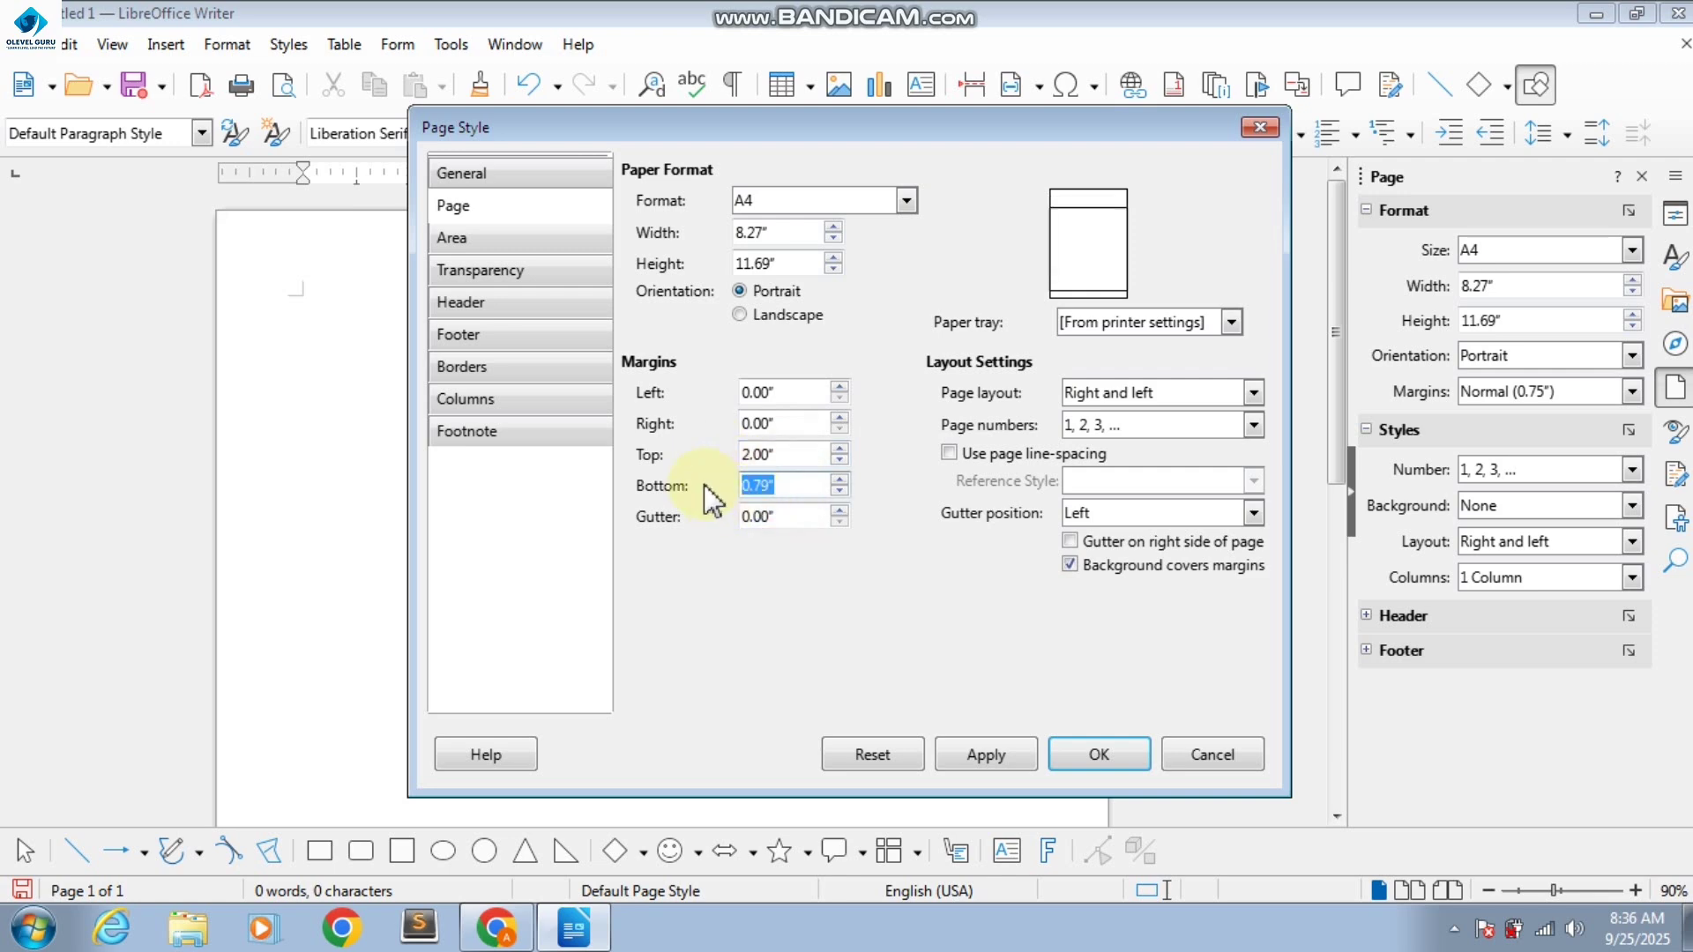
{"action": "type", "text": "0"}
{"action": "left_click", "coordinate": [537, 372]}
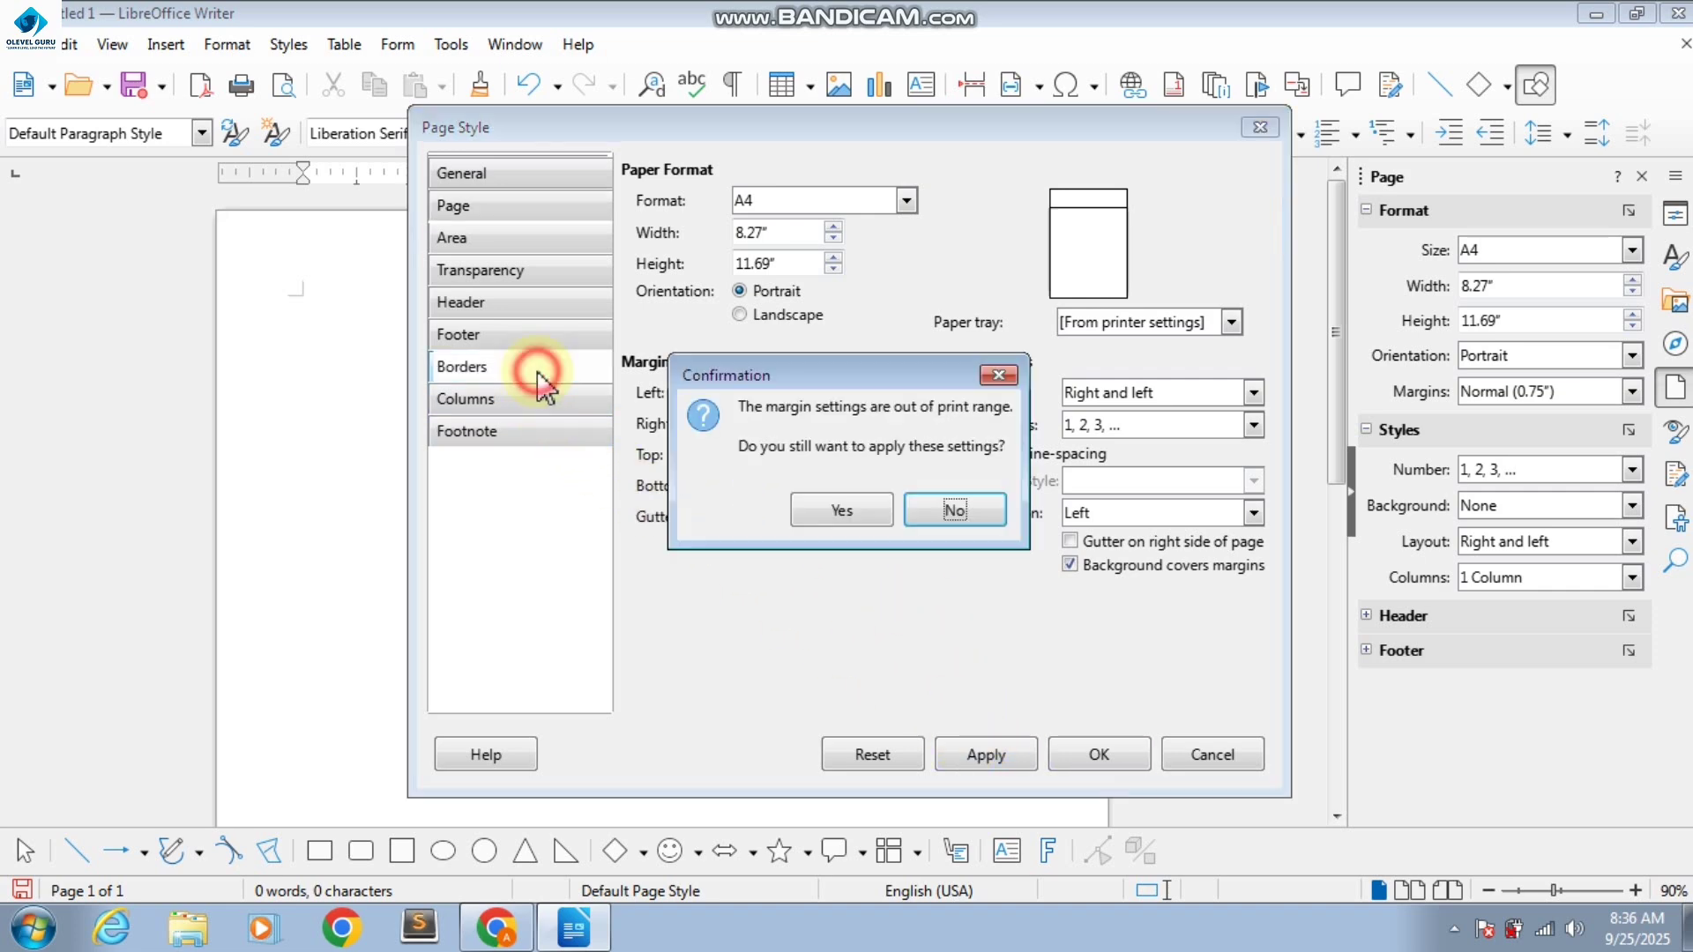
{"action": "left_click", "coordinate": [815, 514]}
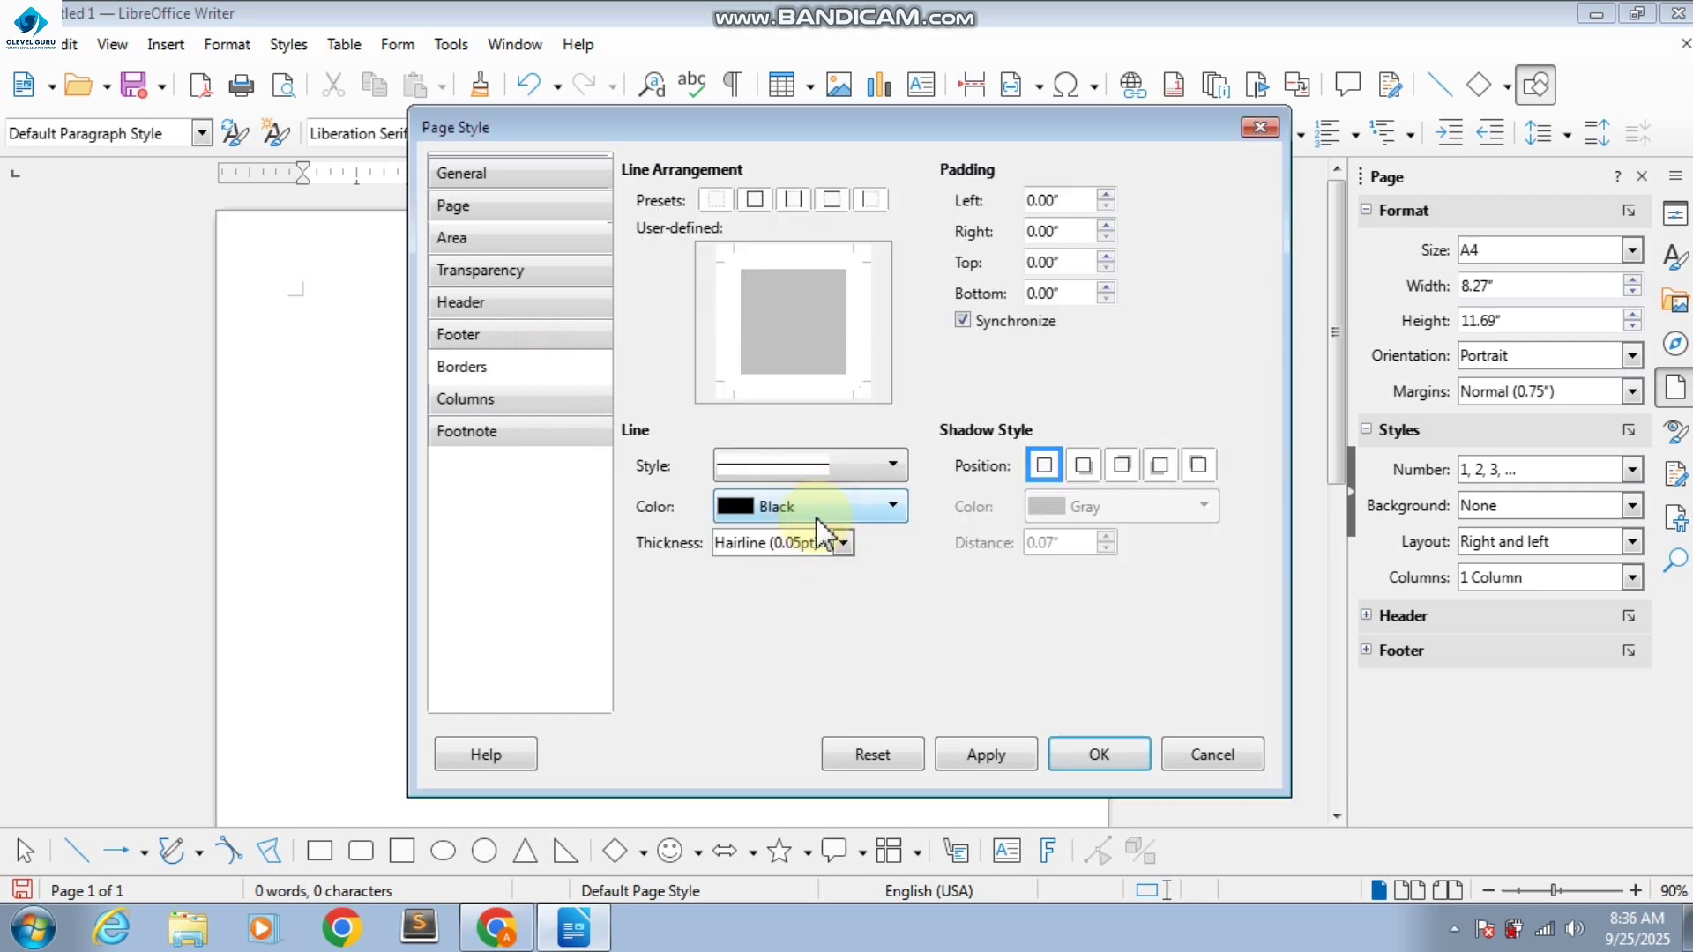
{"action": "left_click", "coordinate": [754, 200]}
{"action": "left_click", "coordinate": [986, 752]}
{"action": "left_click", "coordinate": [987, 756]}
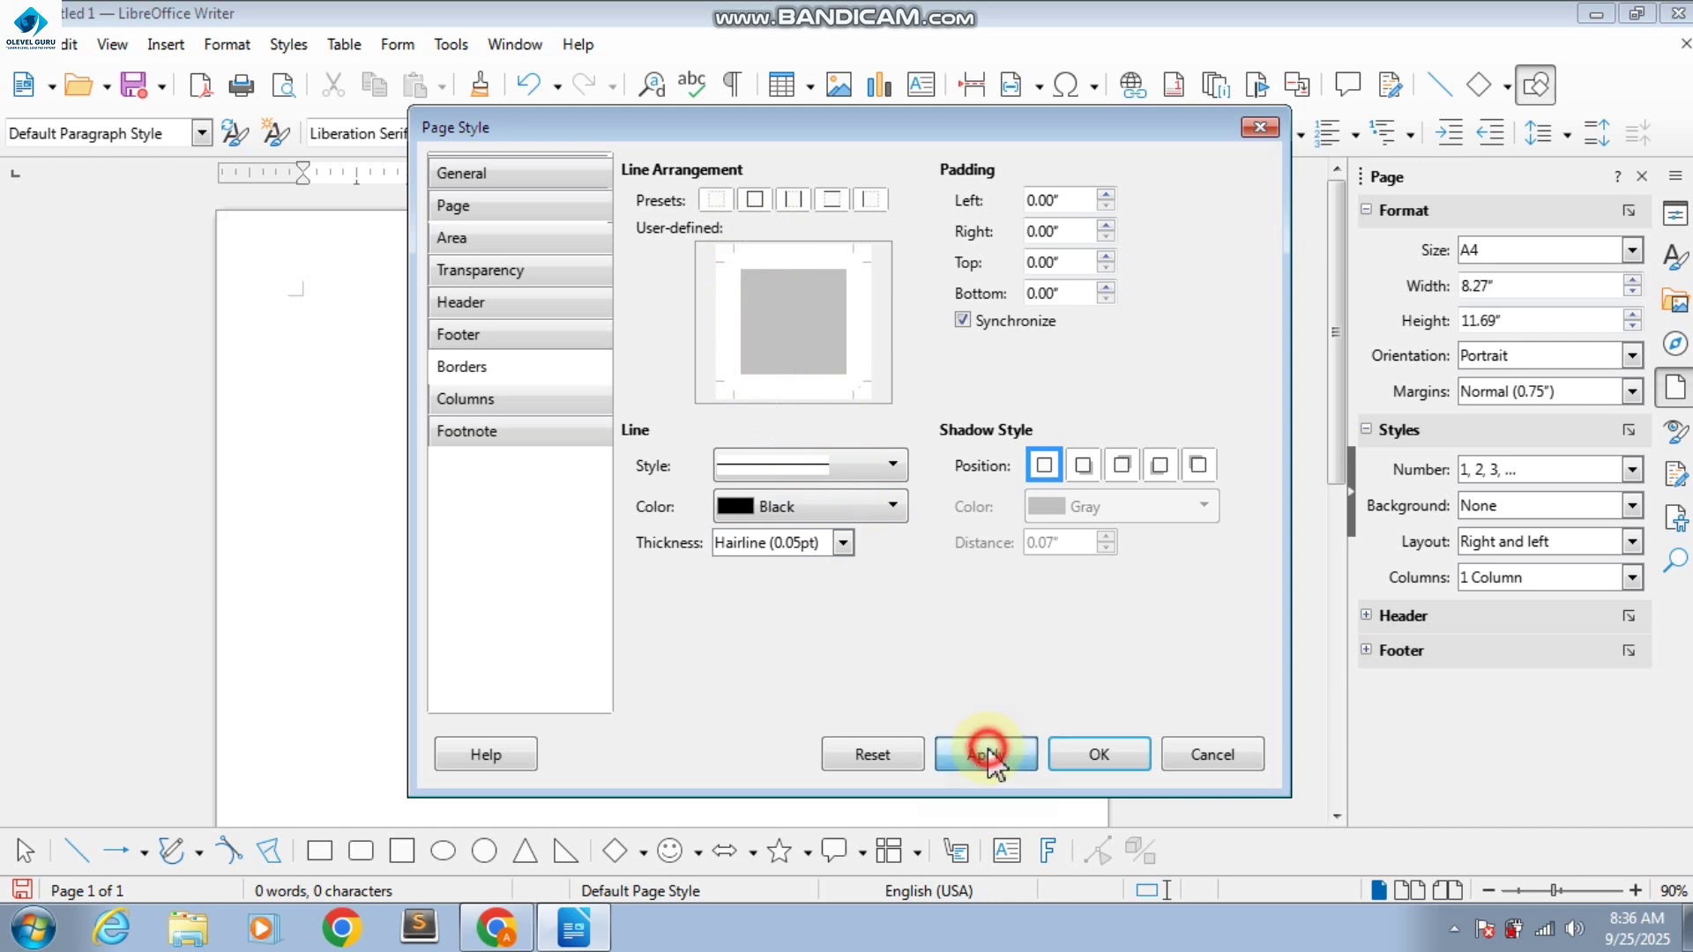
{"action": "left_click", "coordinate": [1081, 749]}
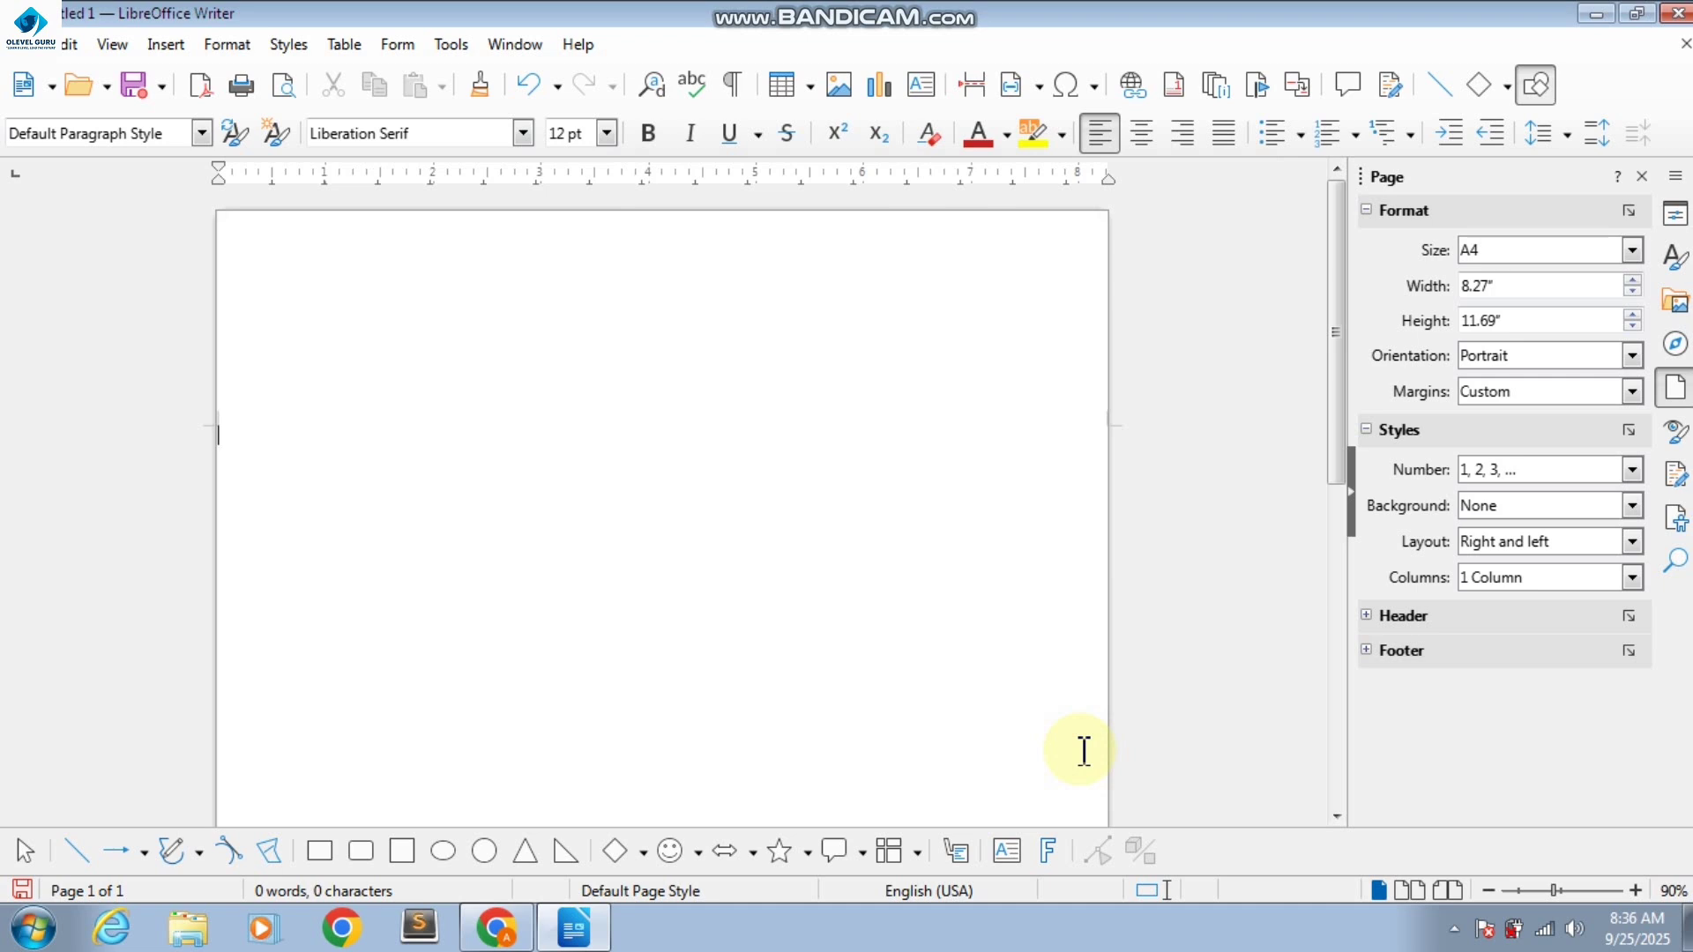
- Insert a table with 1 column and 1 row using the Default Table Style
{"action": "left_click", "coordinate": [345, 46]}
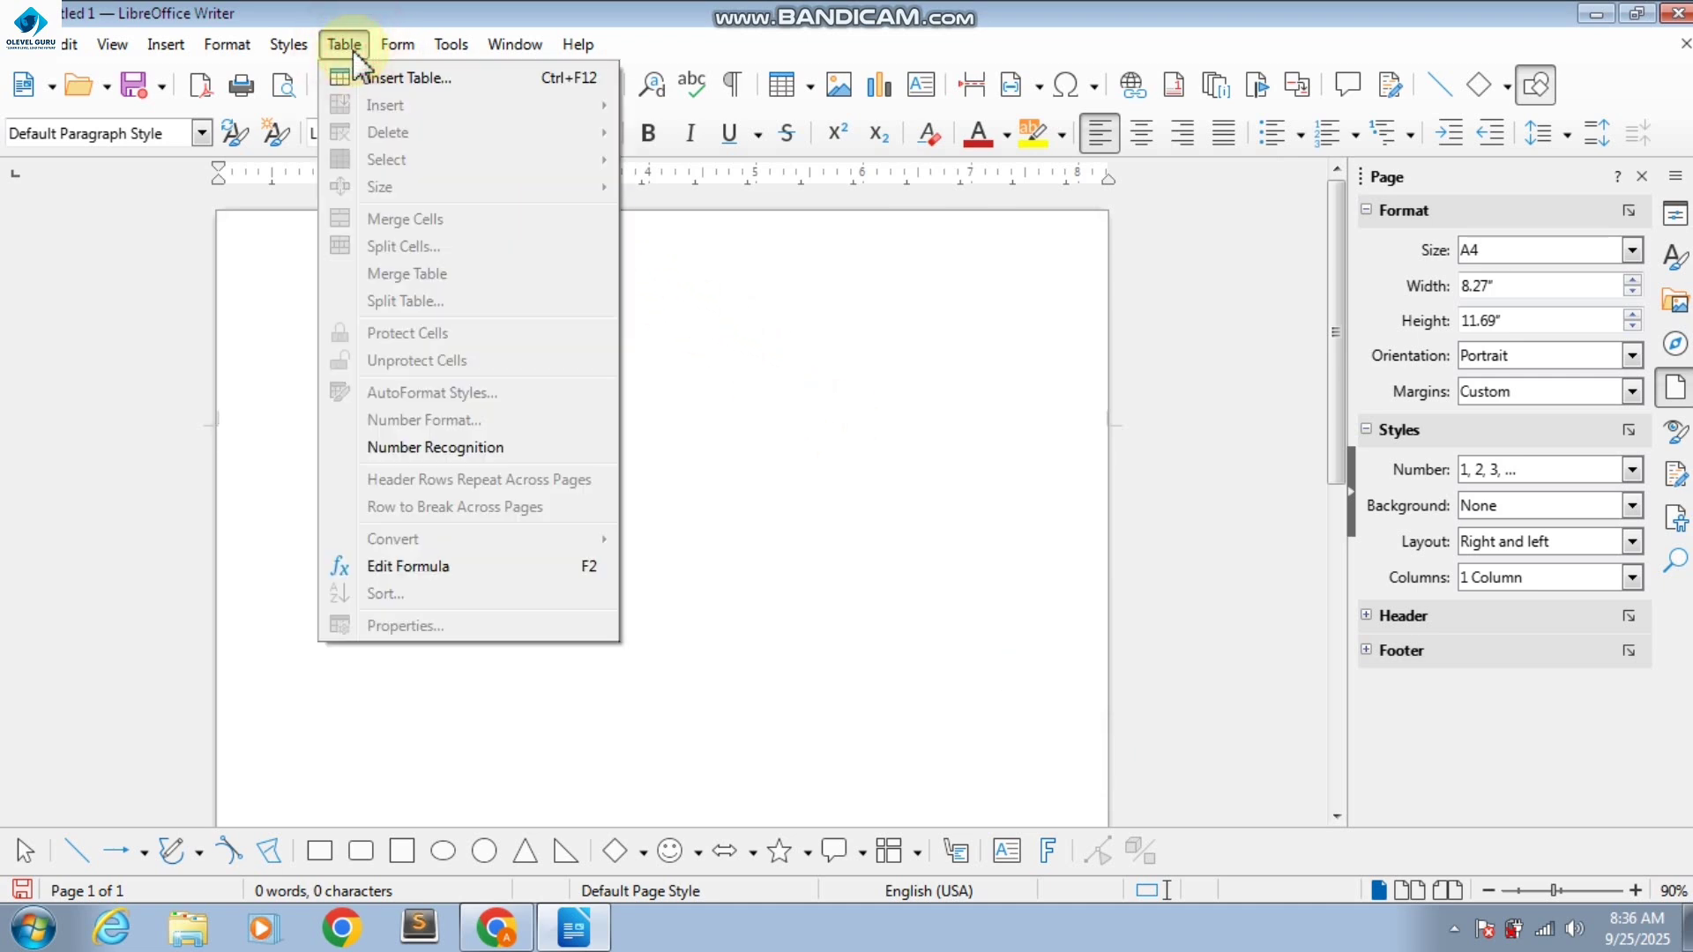
{"action": "left_click", "coordinate": [385, 87]}
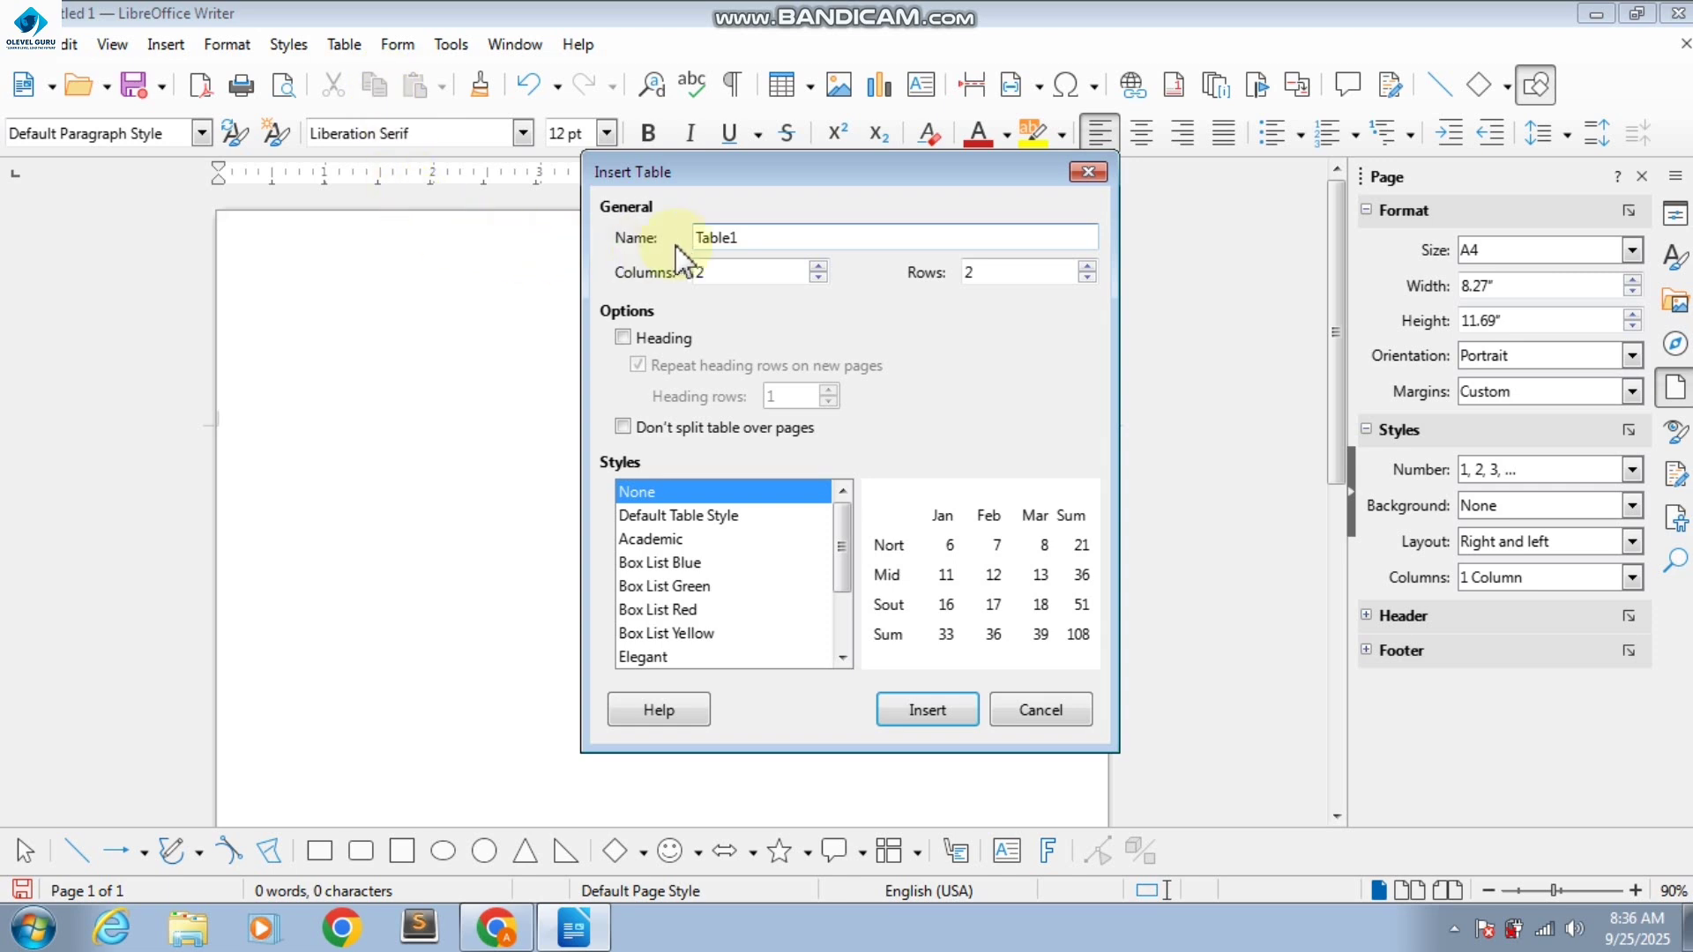
{"action": "double_click", "coordinate": [700, 272]}
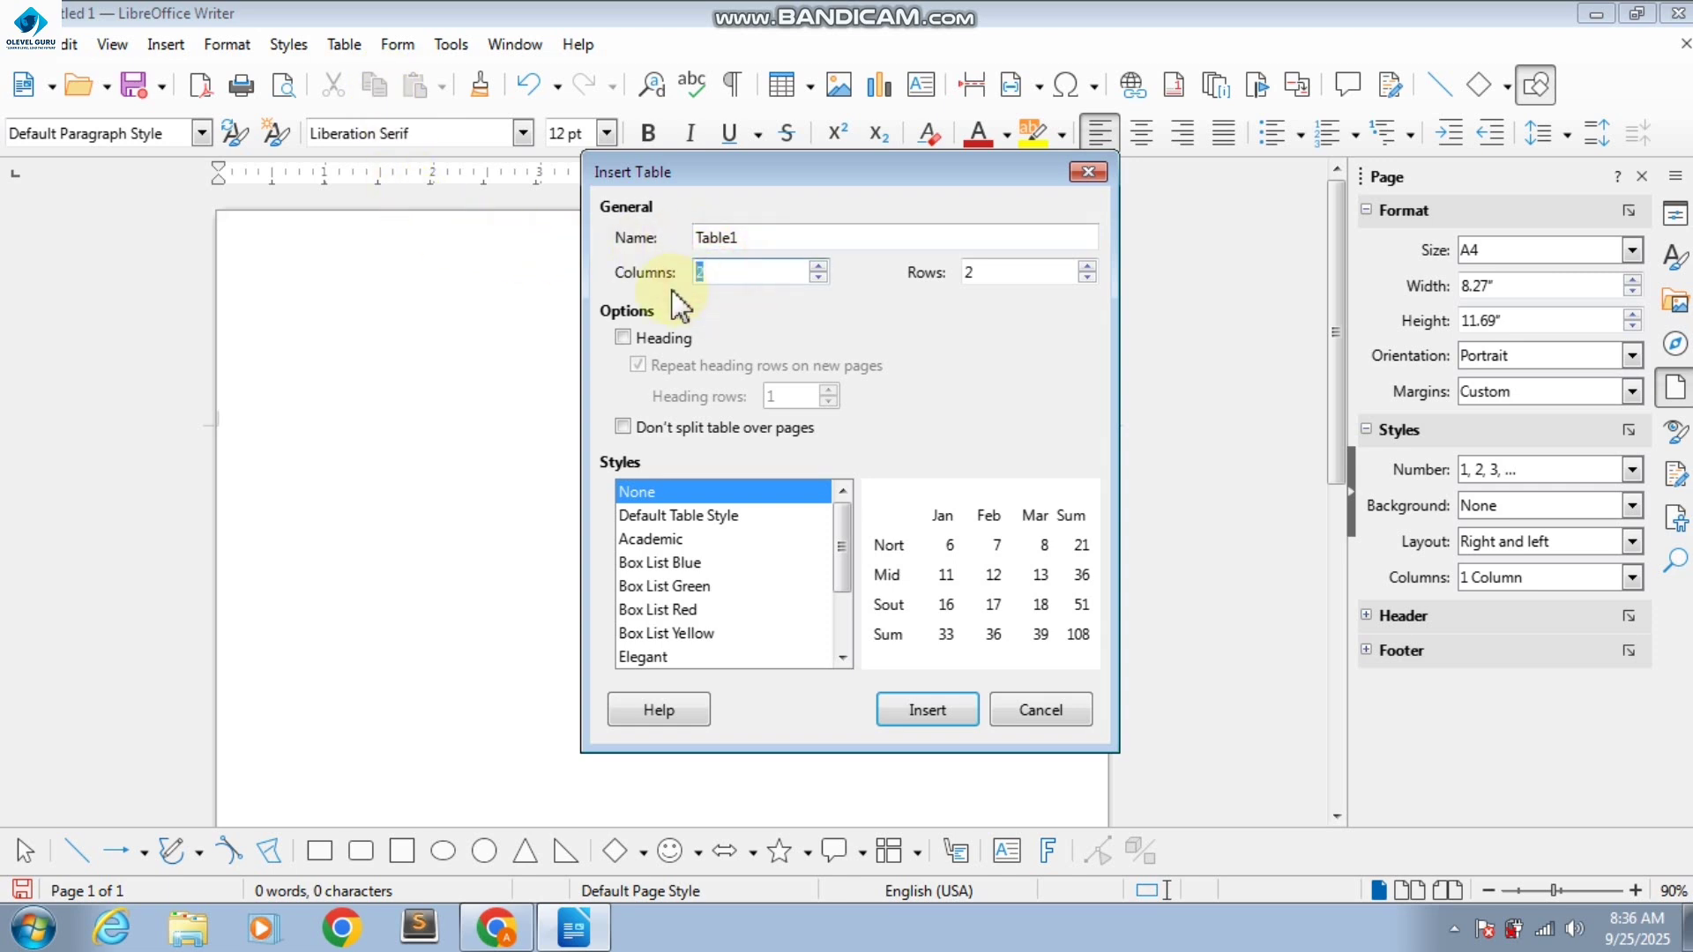
{"action": "type", "text": "1"}
{"action": "double_click", "coordinate": [1045, 270]}
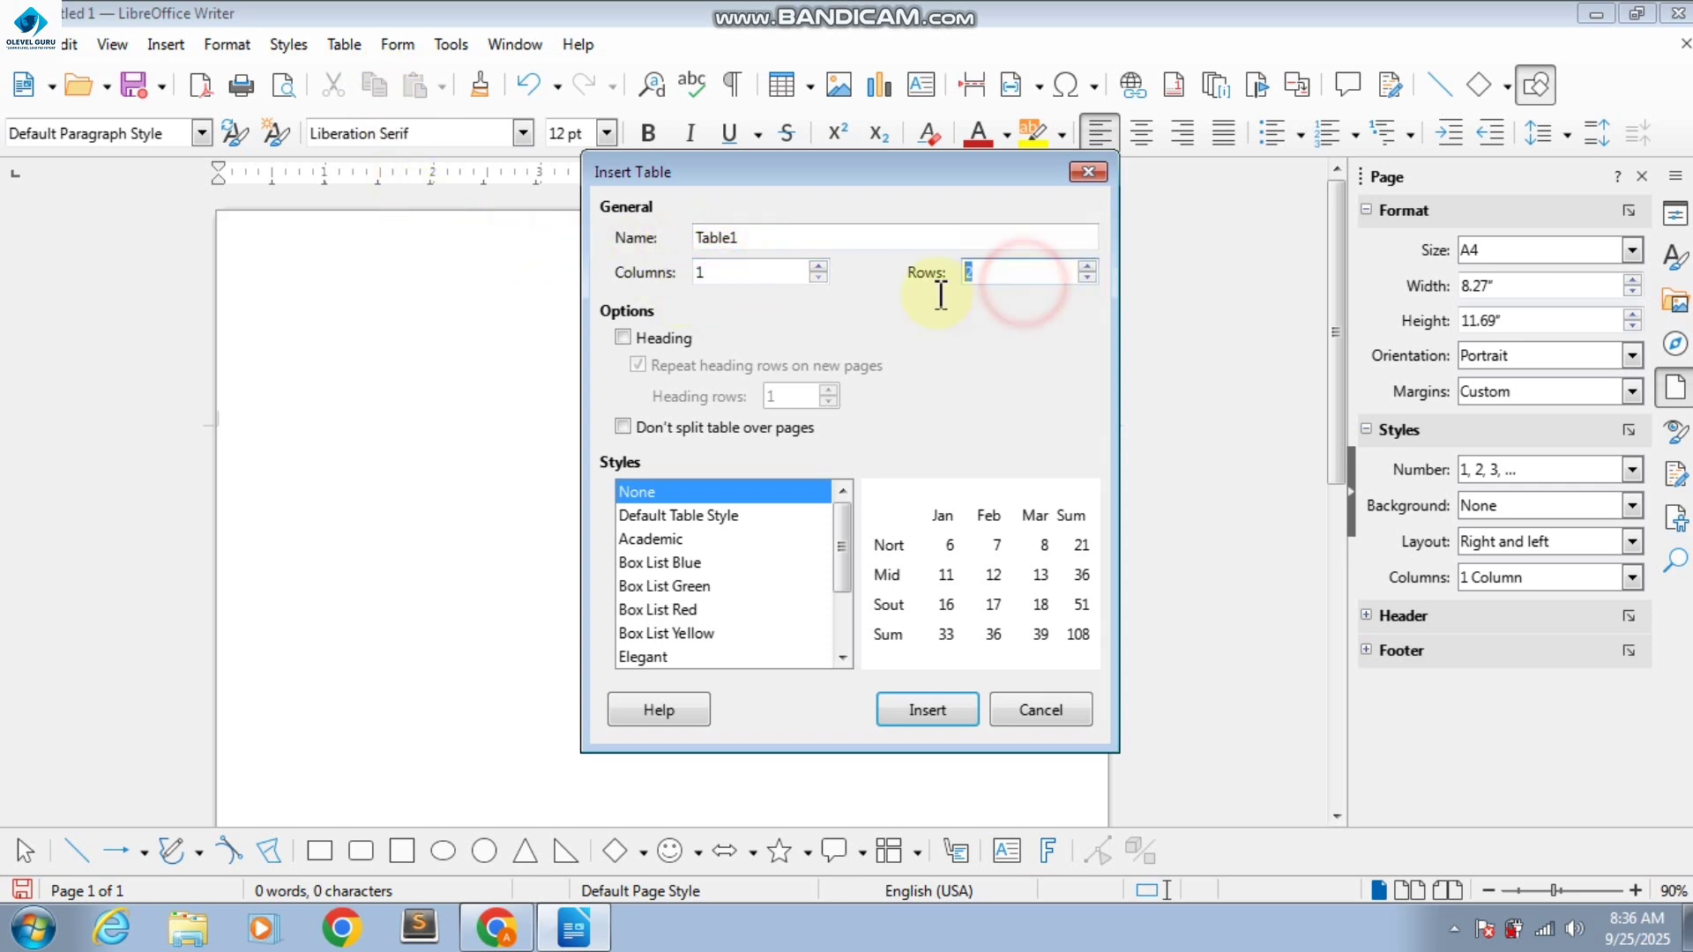
{"action": "type", "text": "1"}
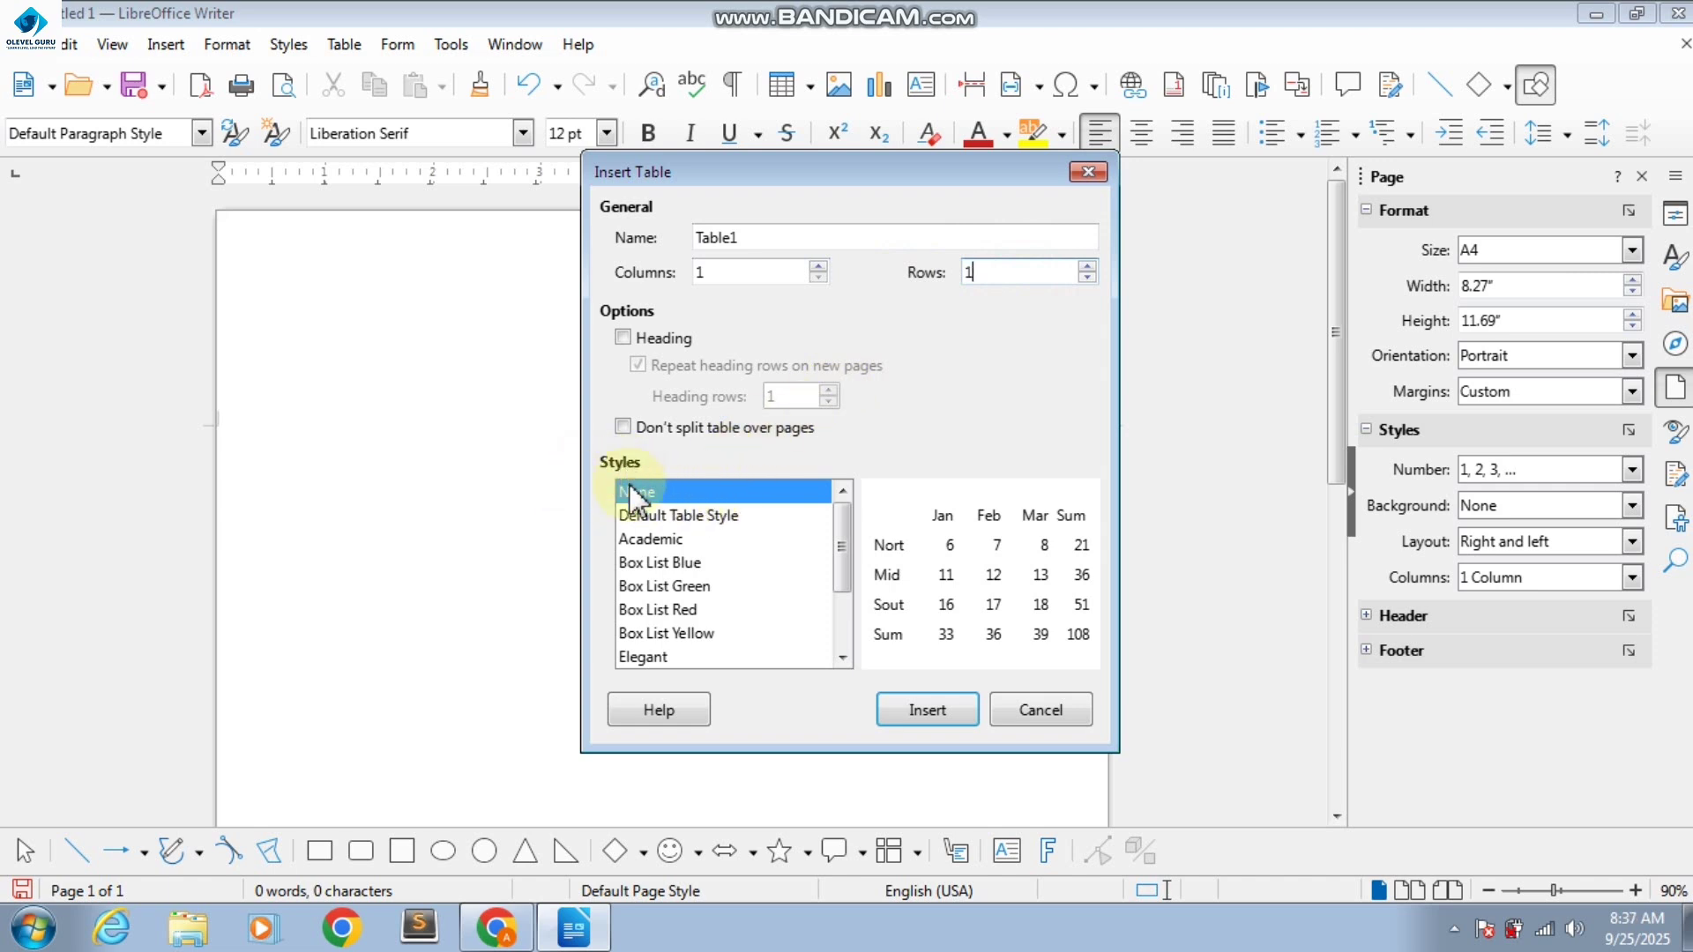
{"action": "left_click", "coordinate": [649, 520]}
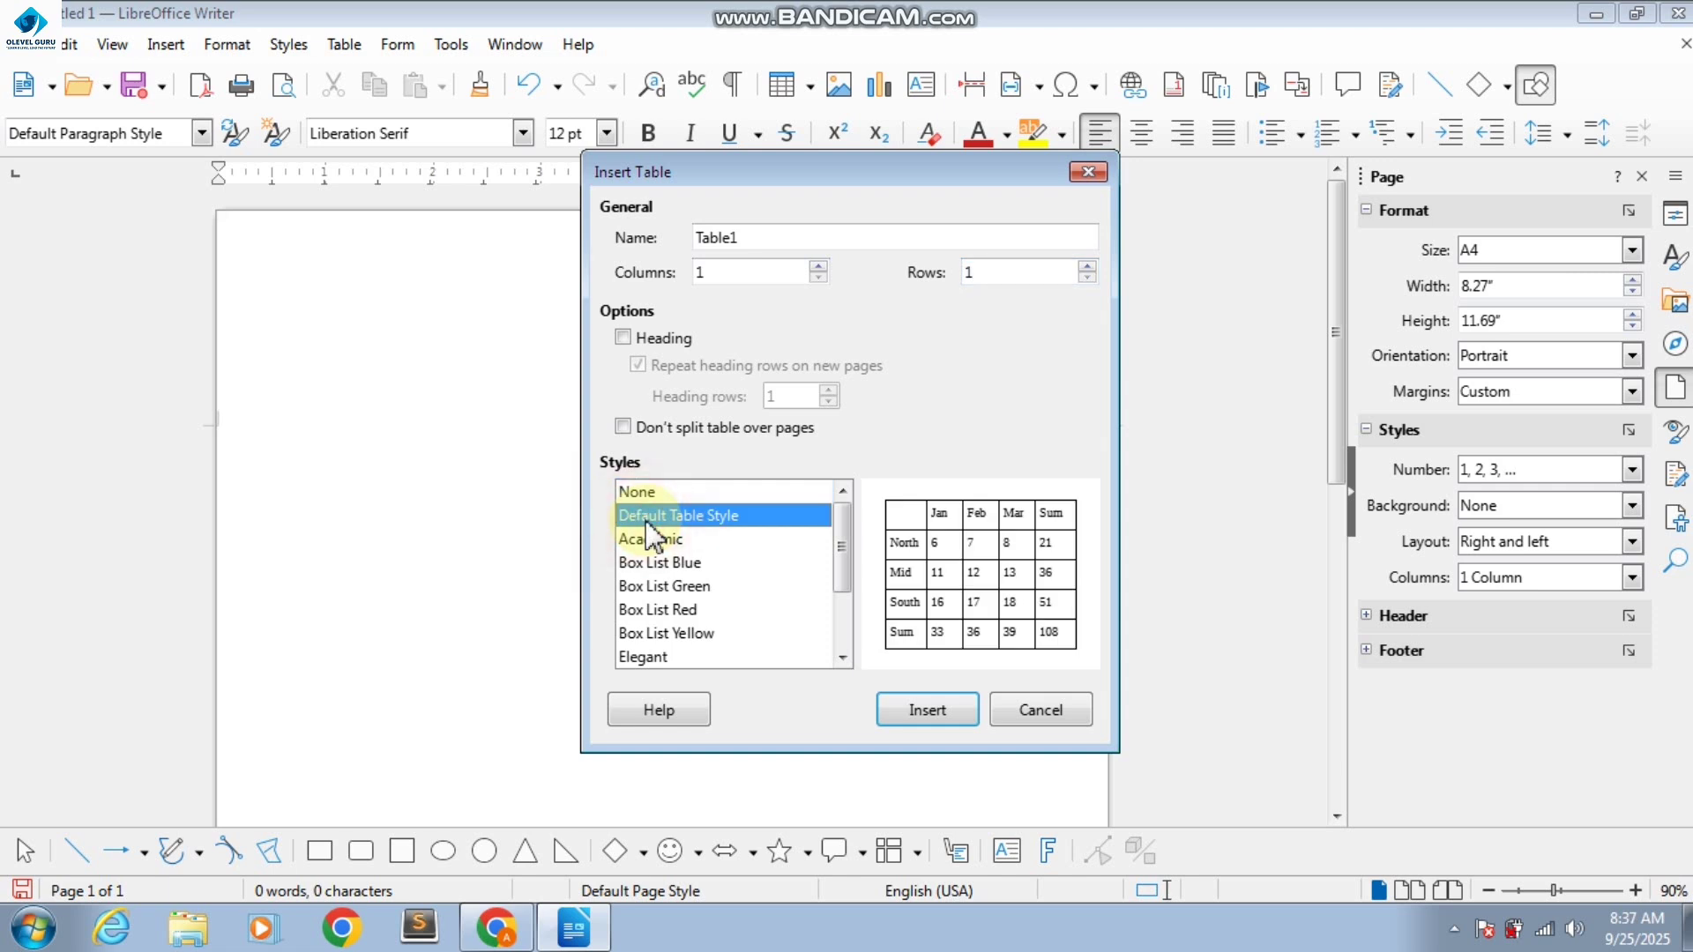
{"action": "left_click", "coordinate": [914, 707]}
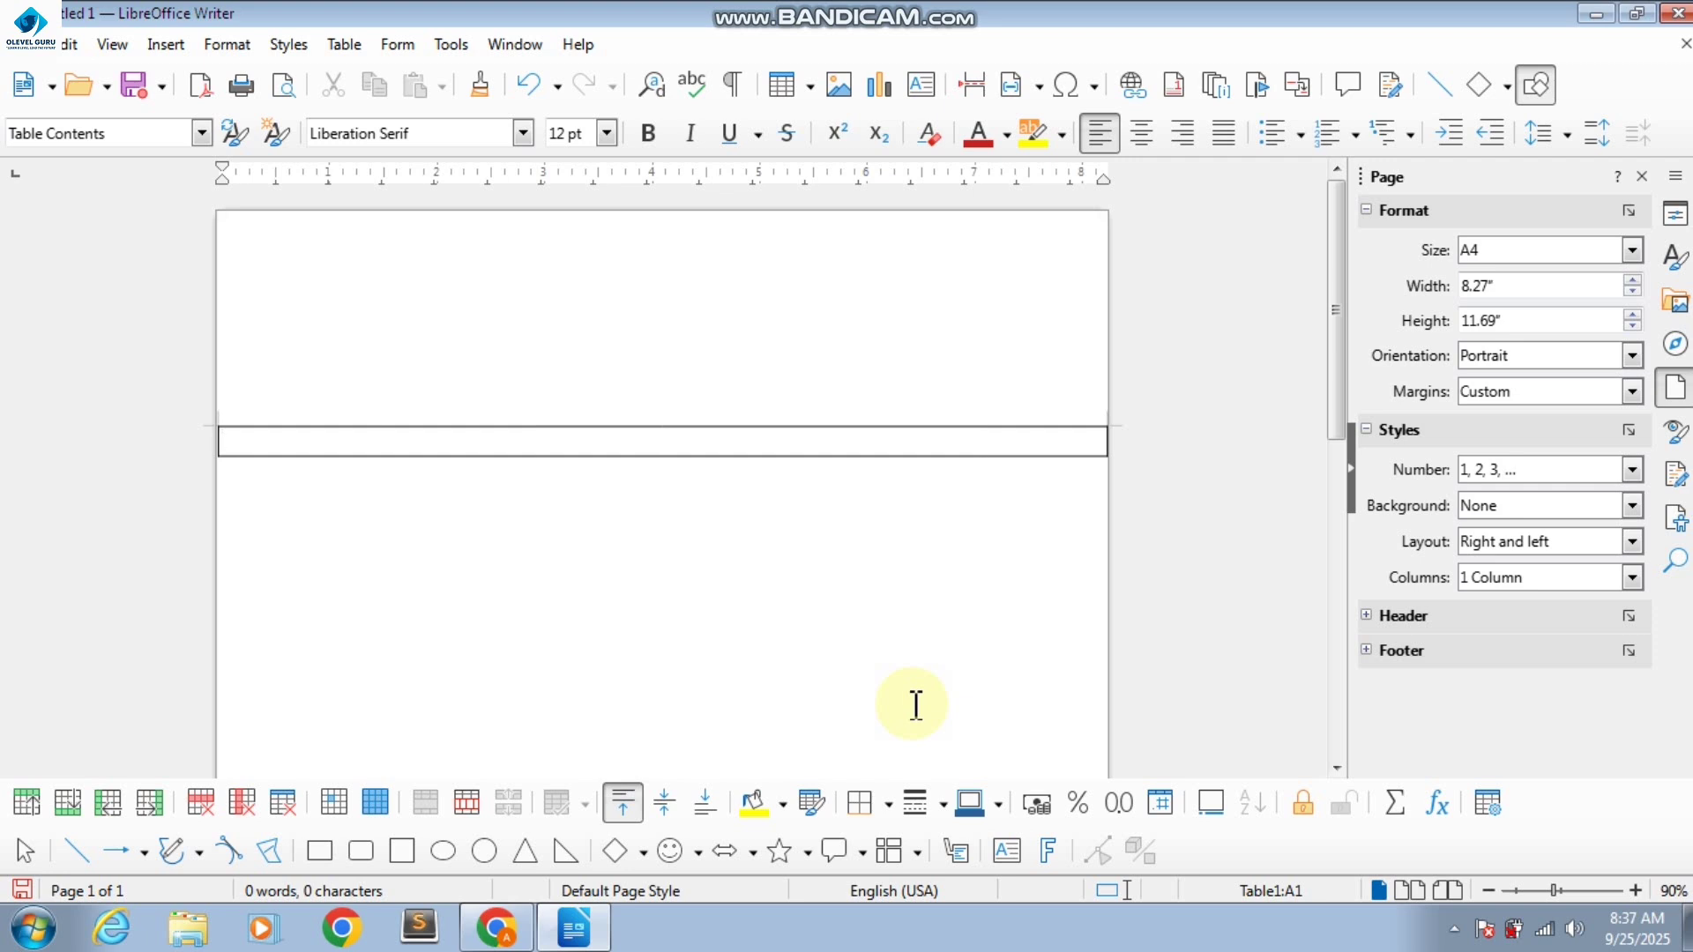
- Extend the table row by row to 33 rows so that it nearly fills the page
{"action": "left_click_drag", "start_coordinate": [1331, 341], "coordinate": [1326, 427]}
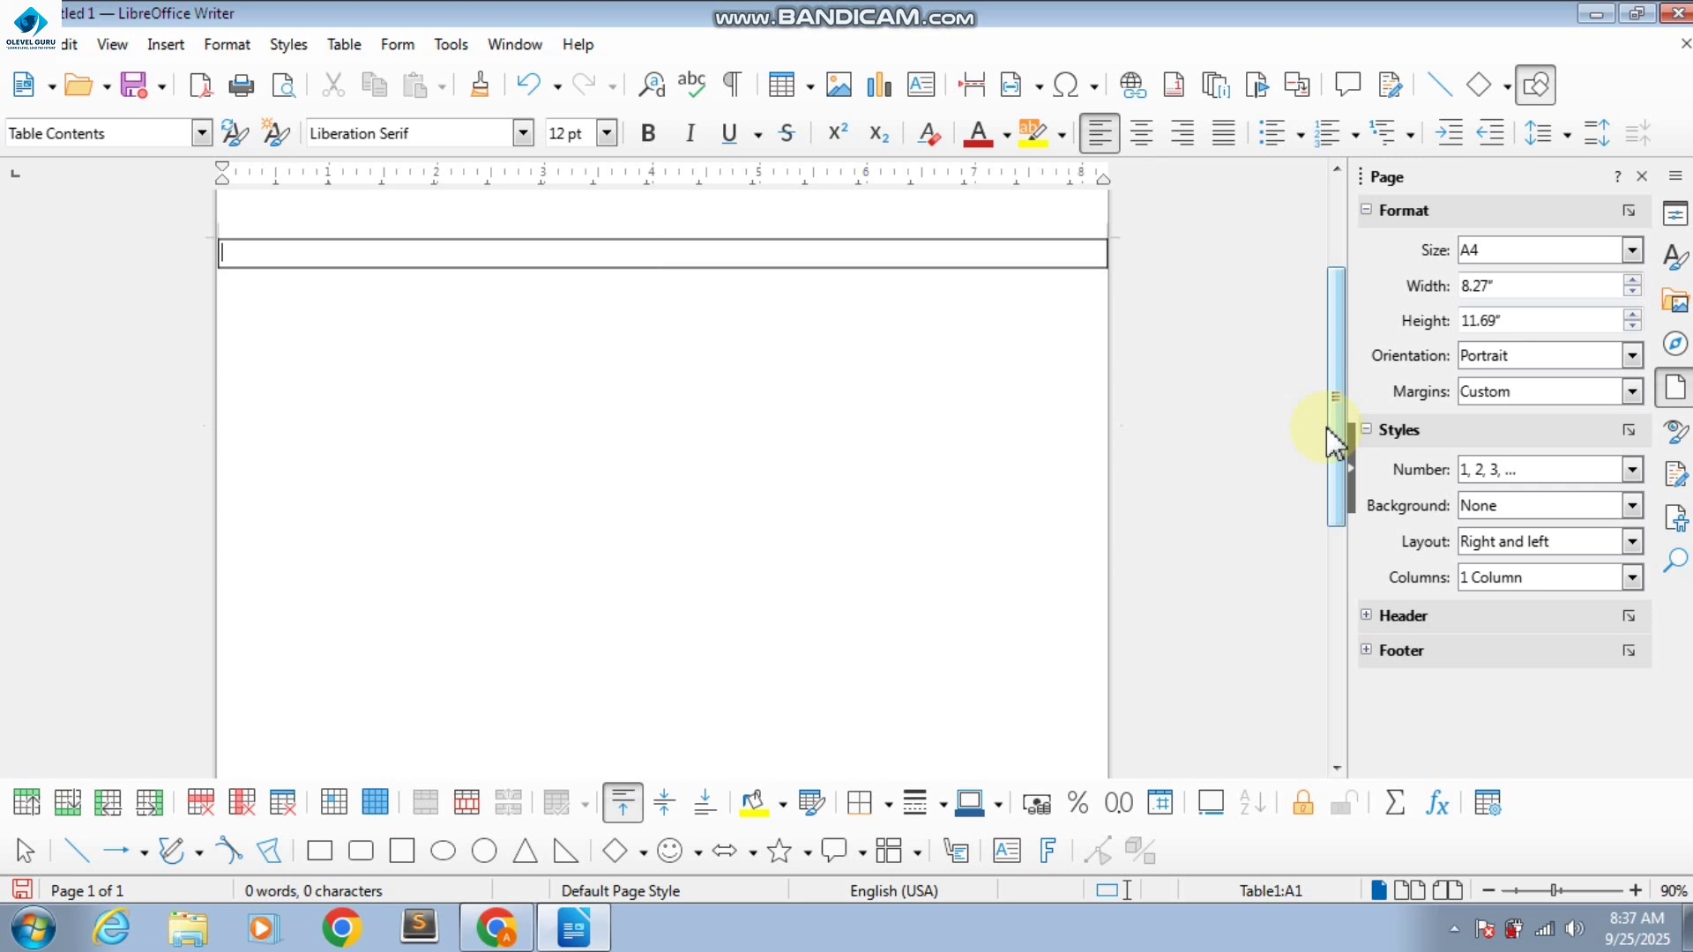
{"action": "key", "text": "Tab"}
{"action": "key", "text": "Tab"}
{"action": "key", "text": "Tab"}
{"action": "key", "text": "Tab"}
{"action": "key", "text": "Tab"}
{"action": "key", "text": "Tab"}
{"action": "key", "text": "Tab"}
{"action": "key", "text": "Tab"}
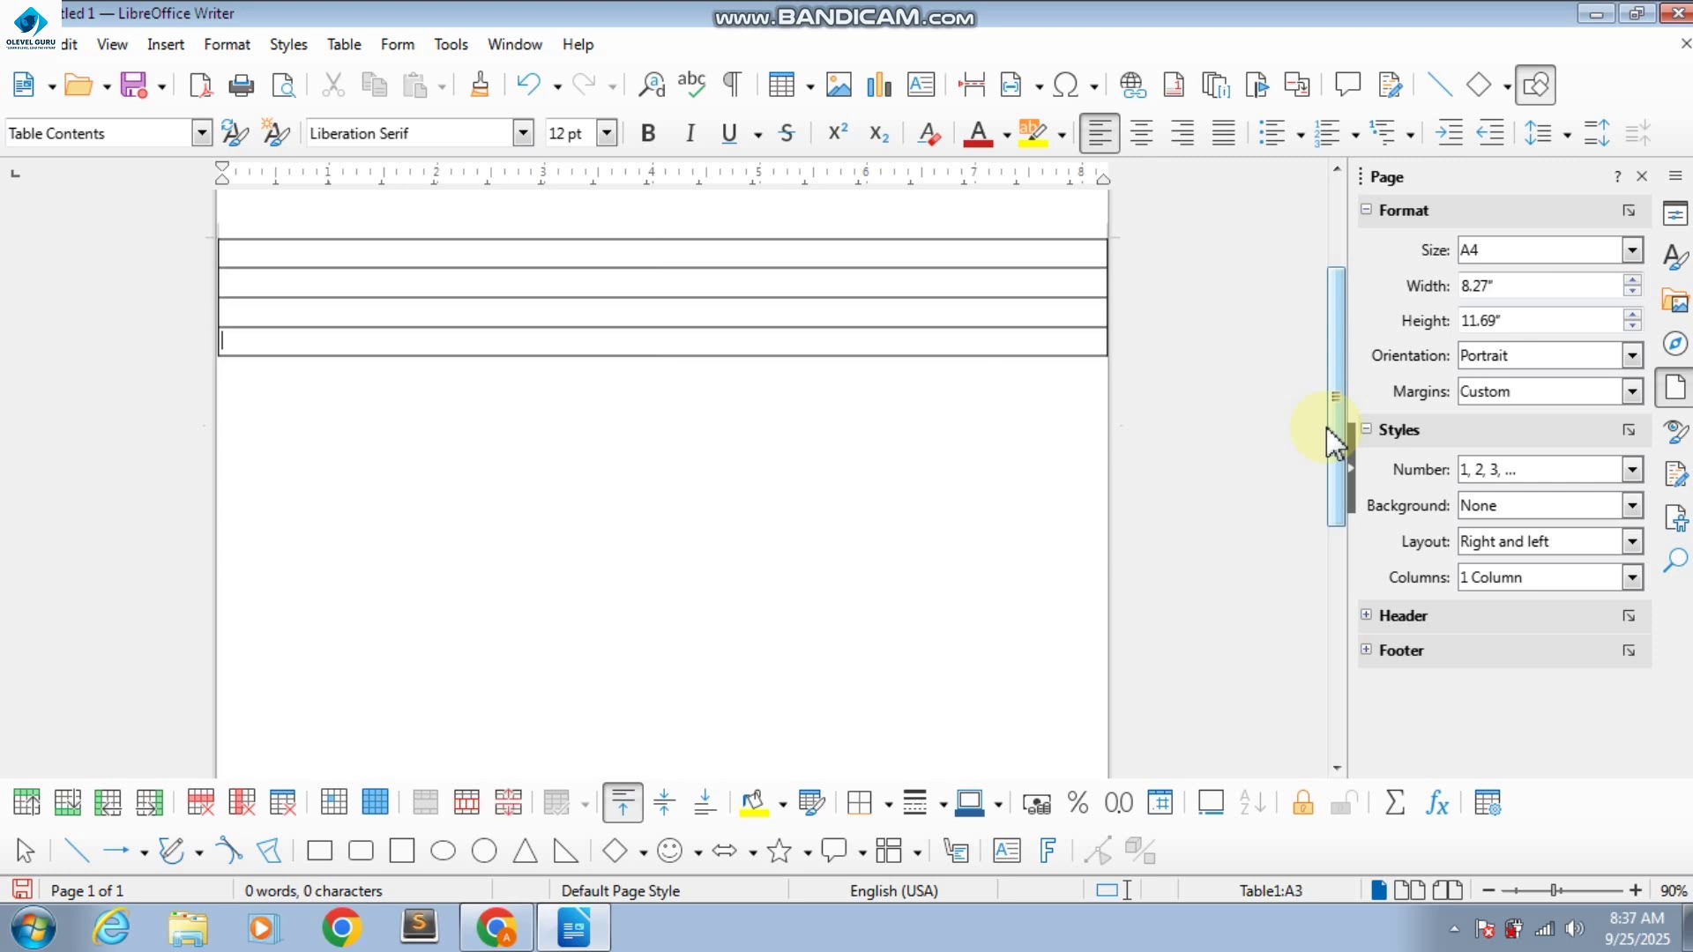
{"action": "key", "text": "Tab"}
{"action": "key", "text": "Tab"}
{"action": "key", "text": "Tab"}
{"action": "key", "text": "Tab"}
{"action": "key", "text": "Tab"}
{"action": "key", "text": "Tab"}
{"action": "key", "text": "Tab"}
{"action": "key", "text": "Tab"}
{"action": "key", "text": "Tab"}
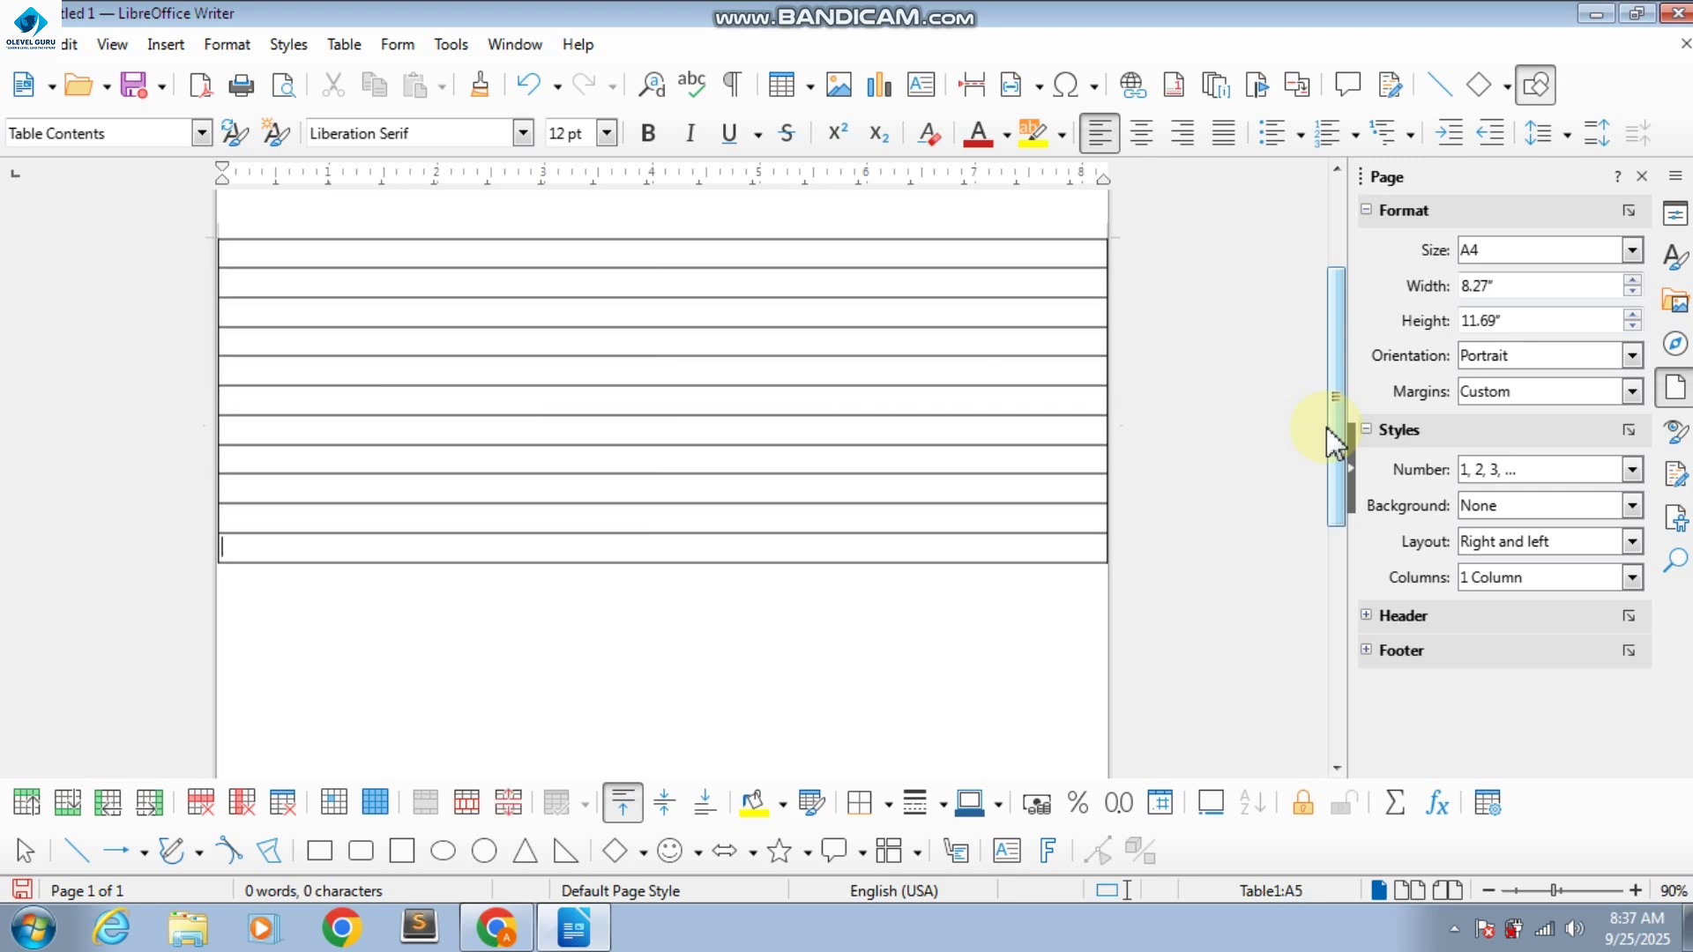
{"action": "key", "text": "Tab"}
{"action": "key", "text": "Tab"}
{"action": "key", "text": "Tab"}
{"action": "key", "text": "Tab"}
{"action": "key", "text": "Tab"}
{"action": "key", "text": "Tab"}
{"action": "key", "text": "Tab"}
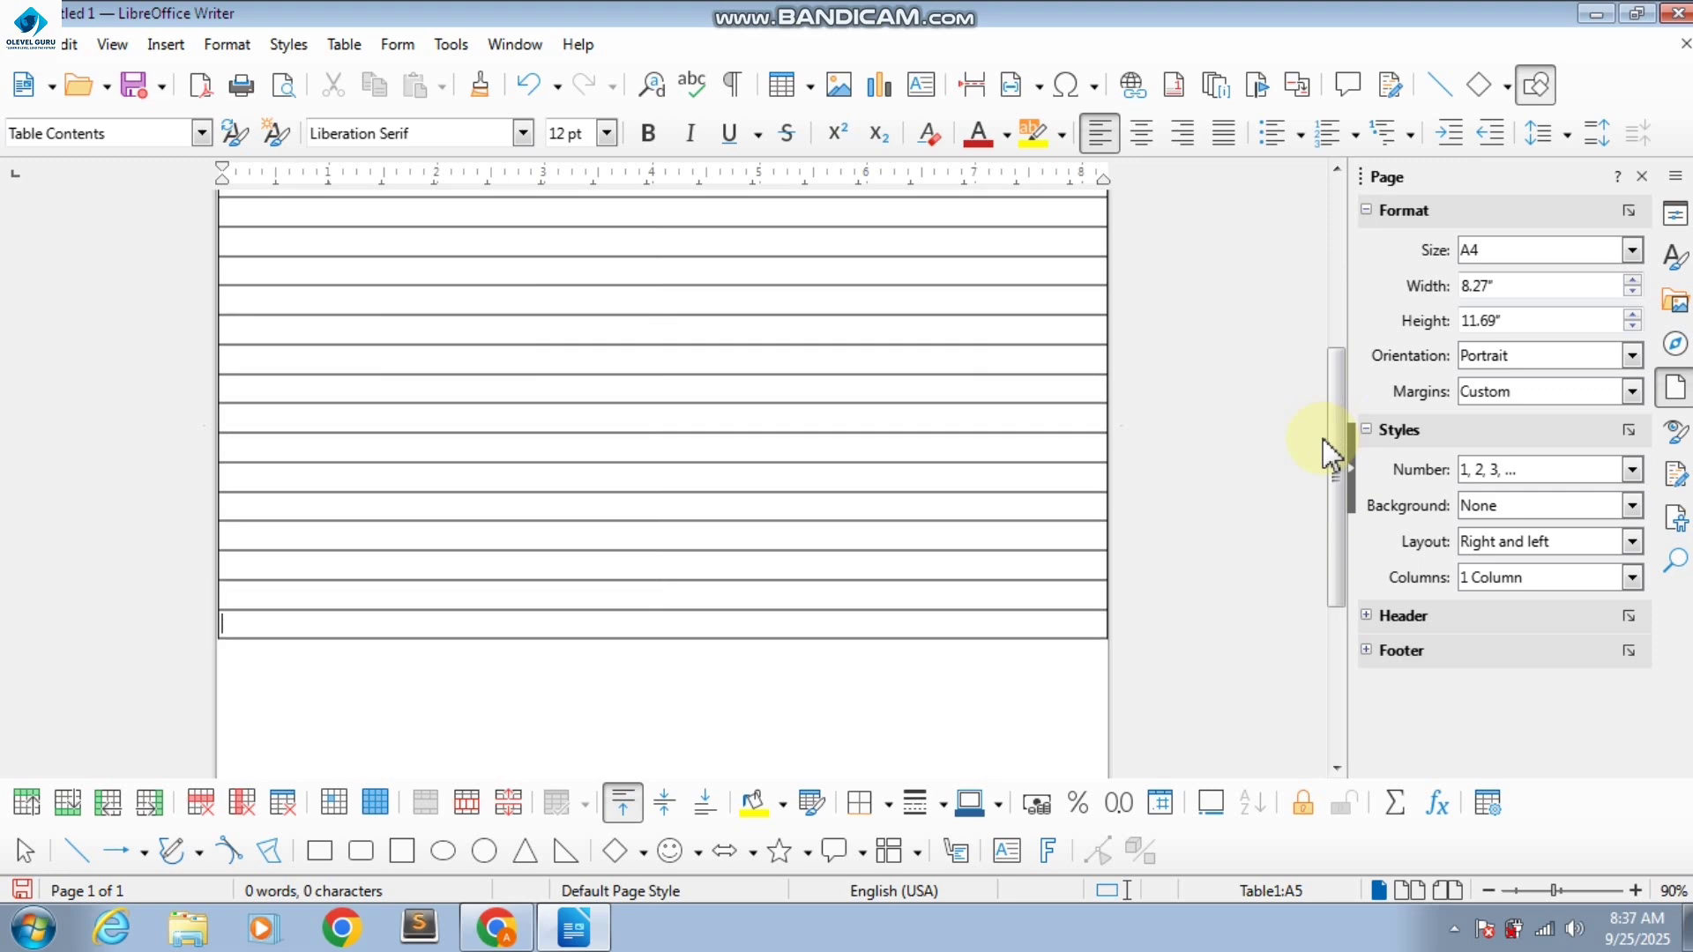
{"action": "key", "text": "Tab"}
{"action": "key", "text": "Tab"}
{"action": "key", "text": "Tab"}
{"action": "key", "text": "Tab"}
{"action": "key", "text": "Tab"}
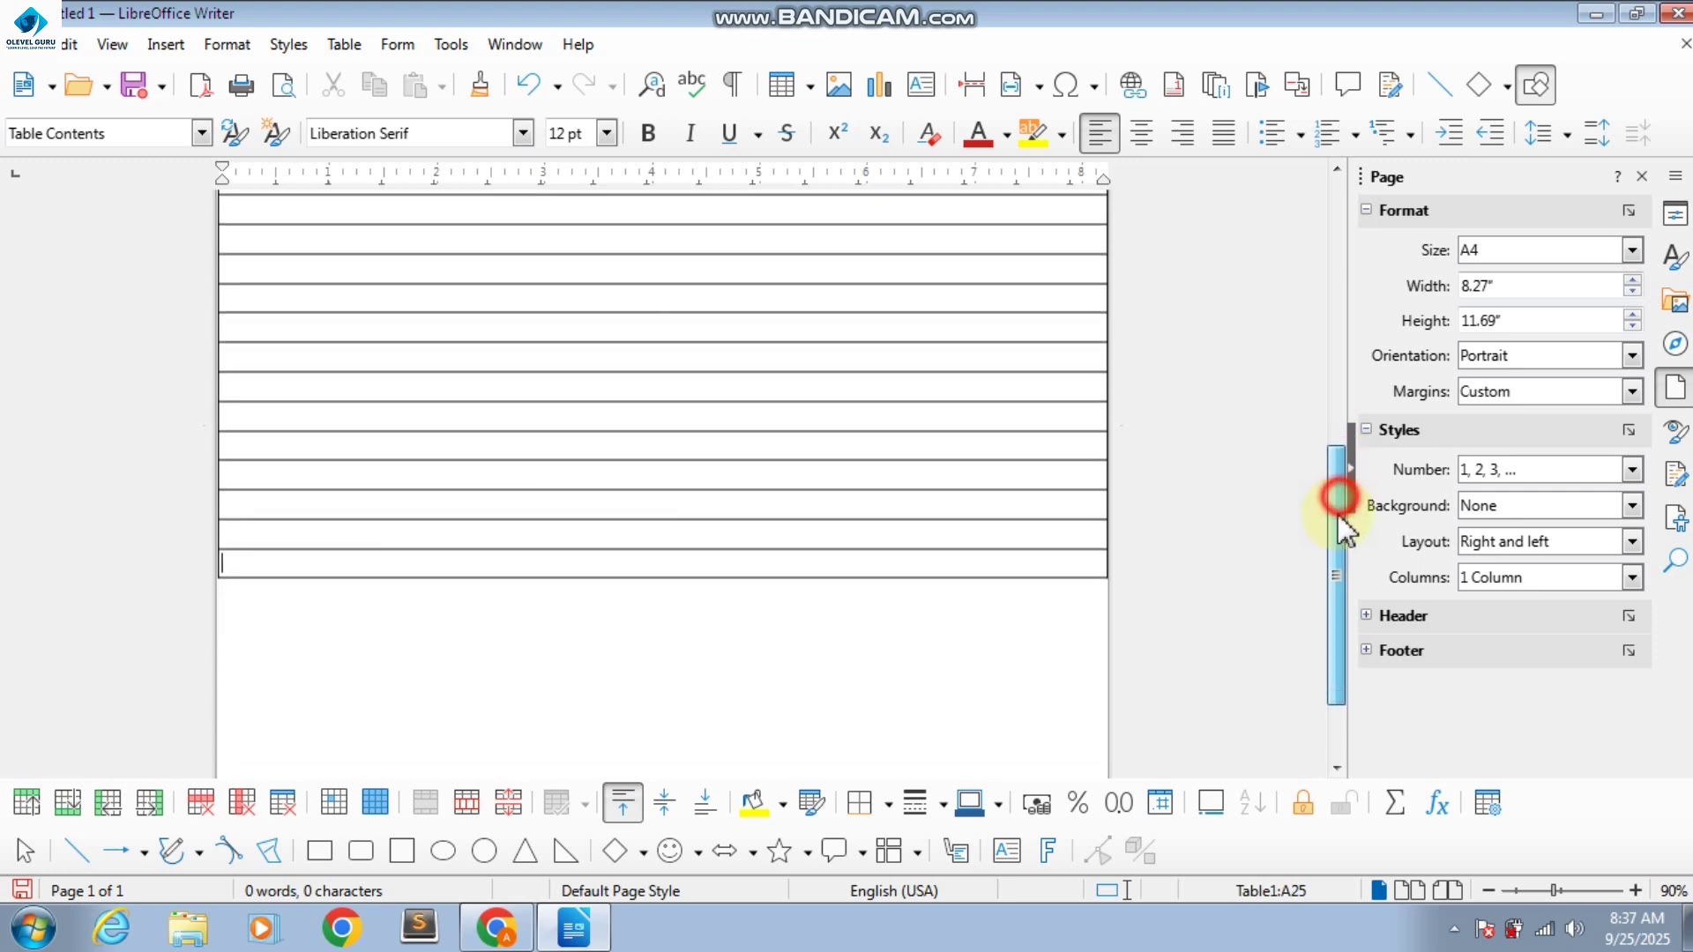
{"action": "key", "text": "Tab"}
{"action": "key", "text": "Tab"}
{"action": "key", "text": "Tab"}
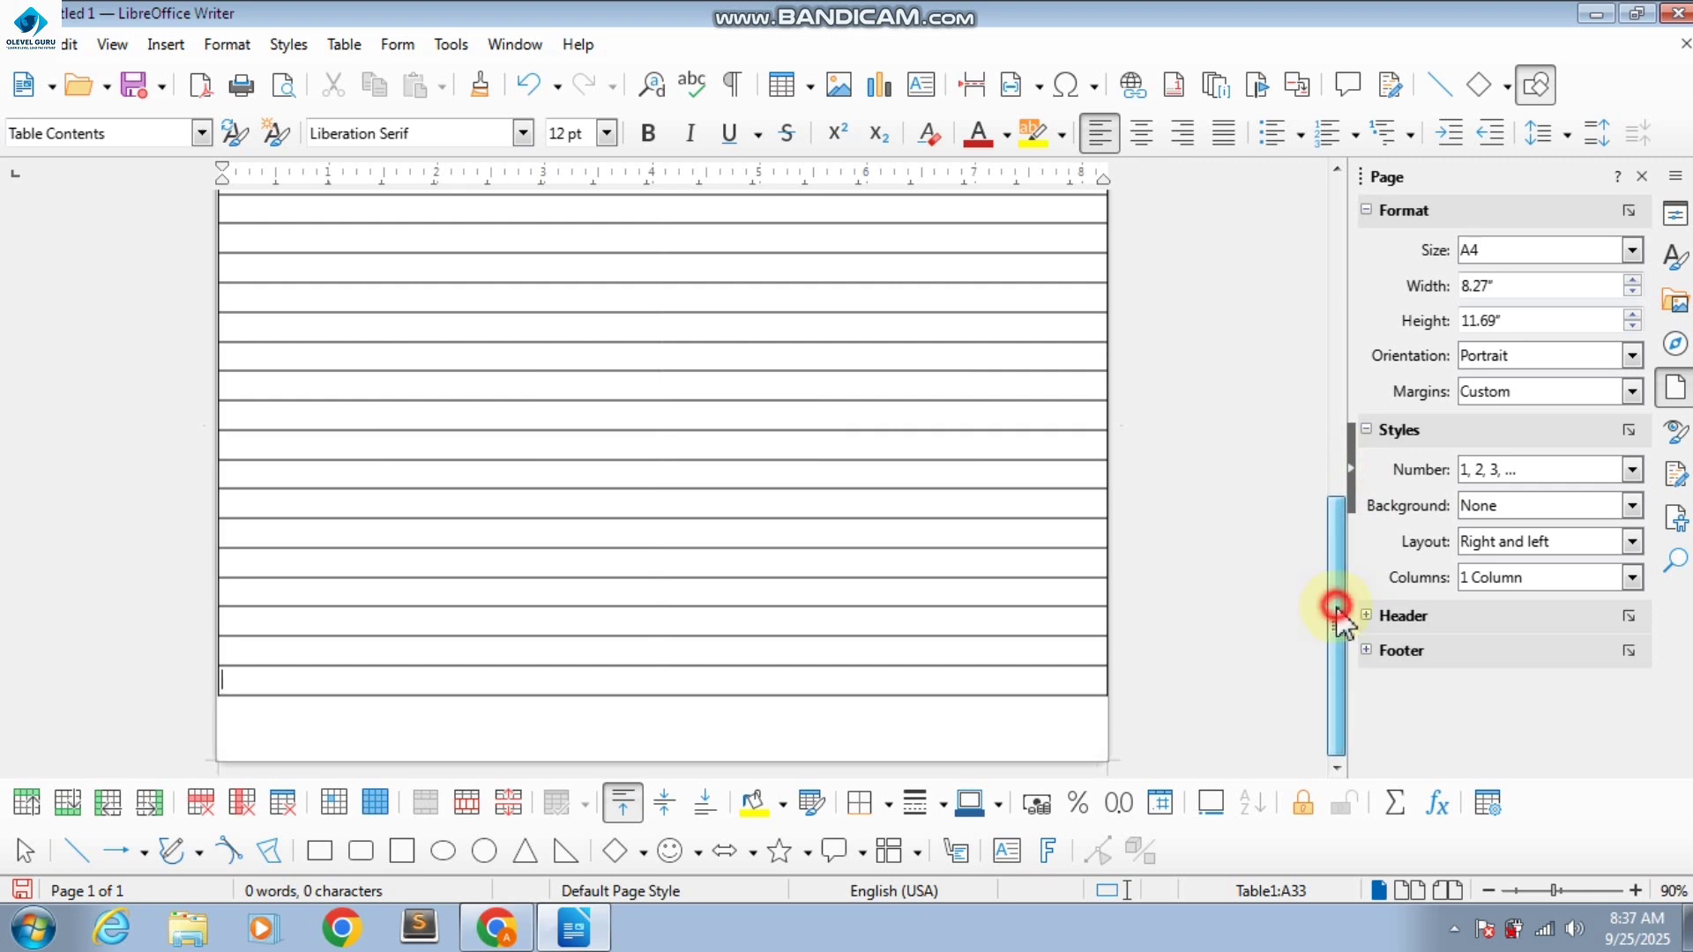
- Inspect the side borders of the table at a higher magnification
{"action": "left_click_drag", "start_coordinate": [1331, 607], "coordinate": [1324, 265]}
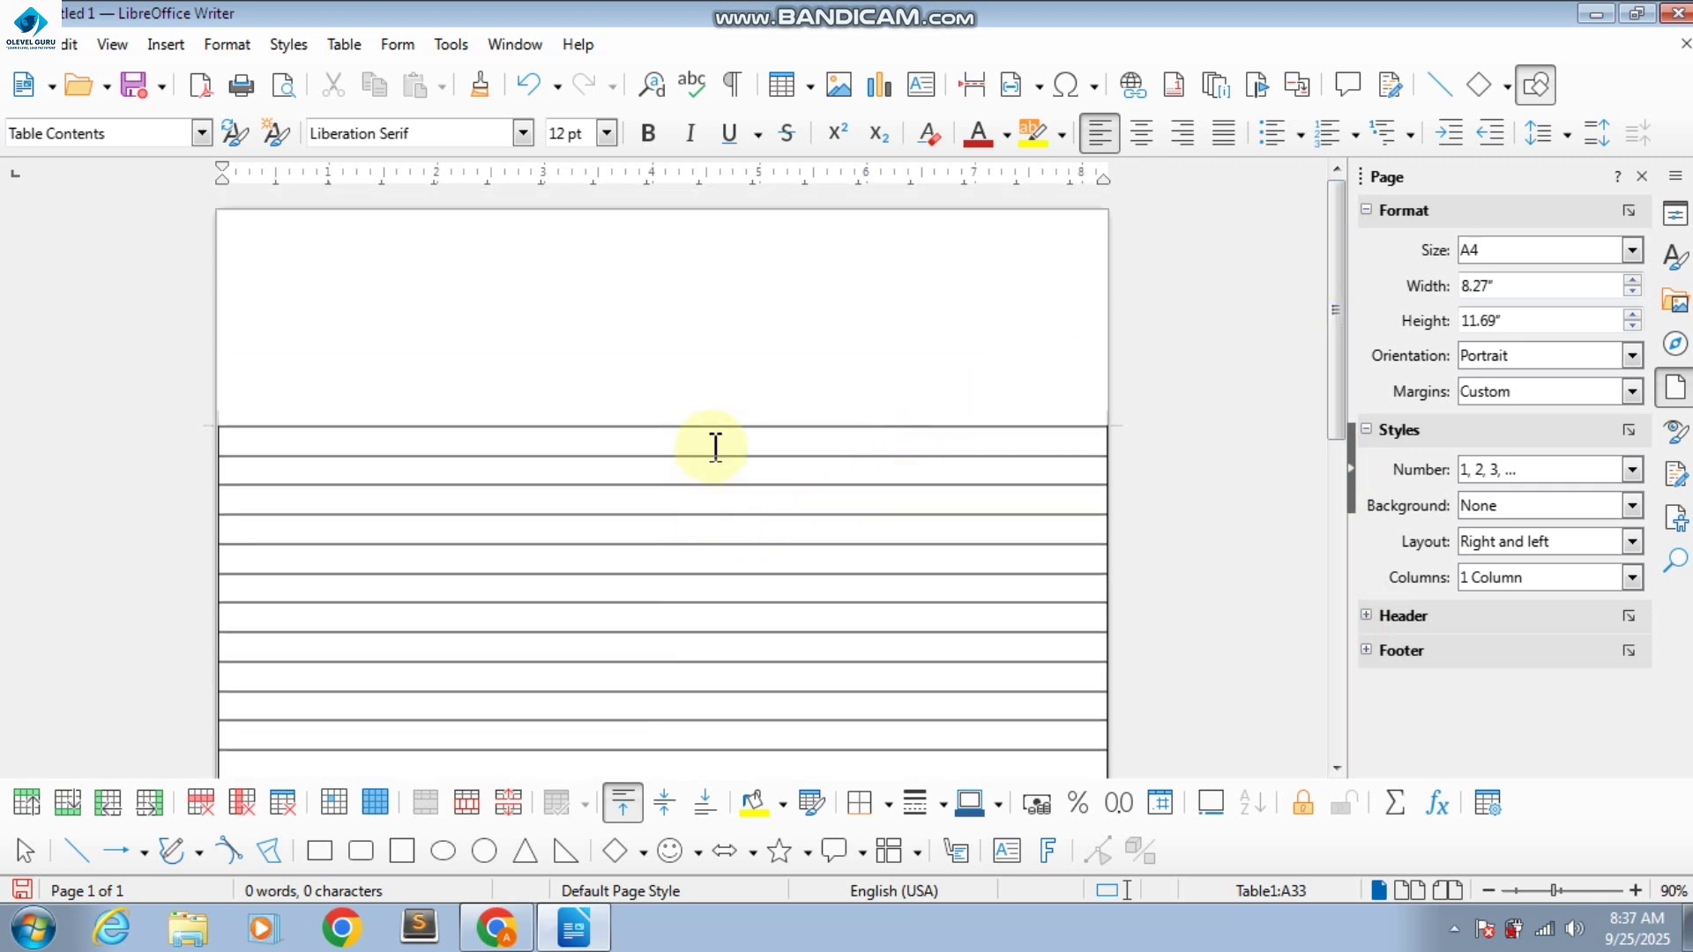
{"action": "left_click_drag", "start_coordinate": [711, 443], "coordinate": [732, 697]}
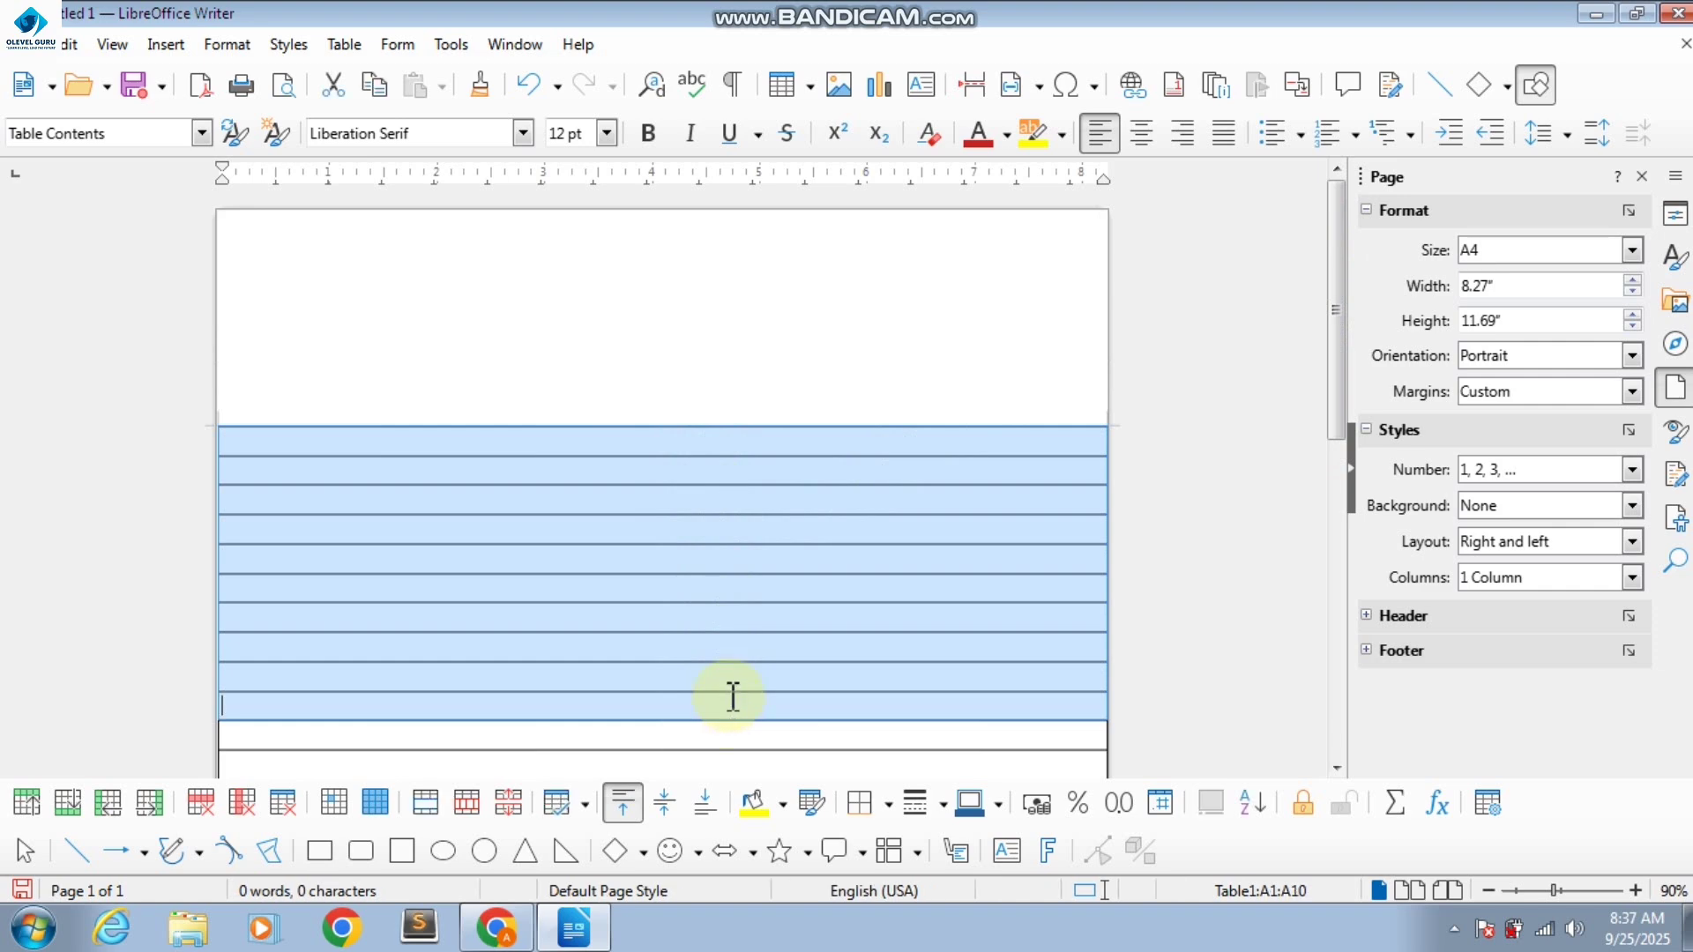
{"action": "left_click", "coordinate": [744, 631]}
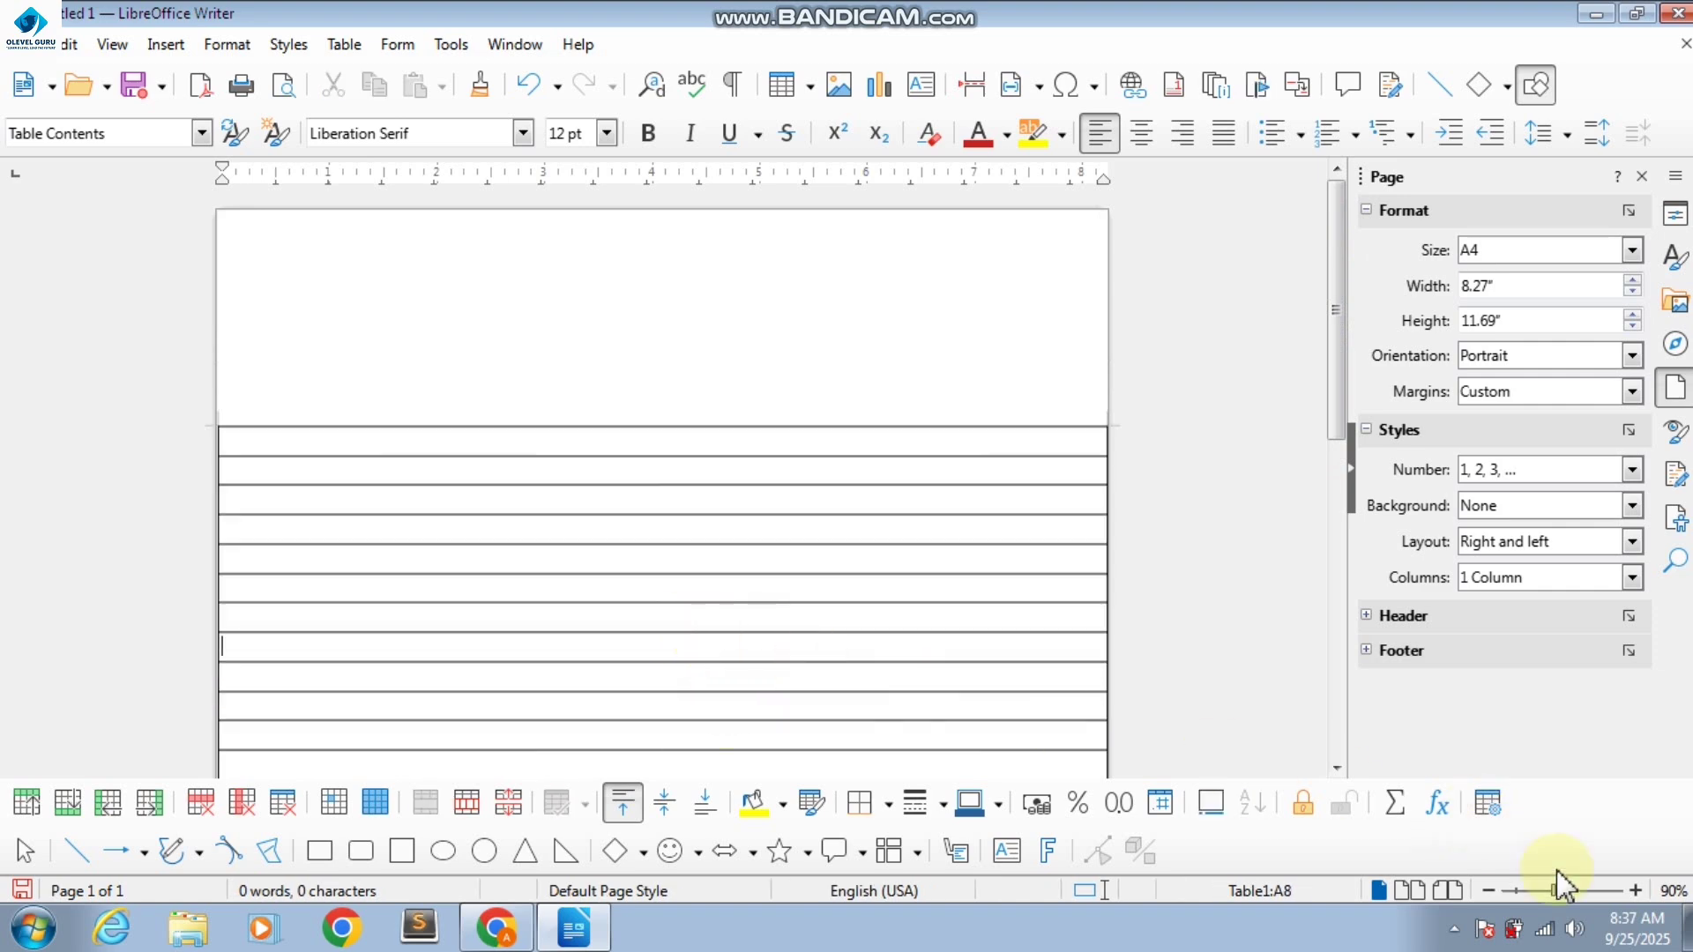
{"action": "left_click", "coordinate": [1577, 886]}
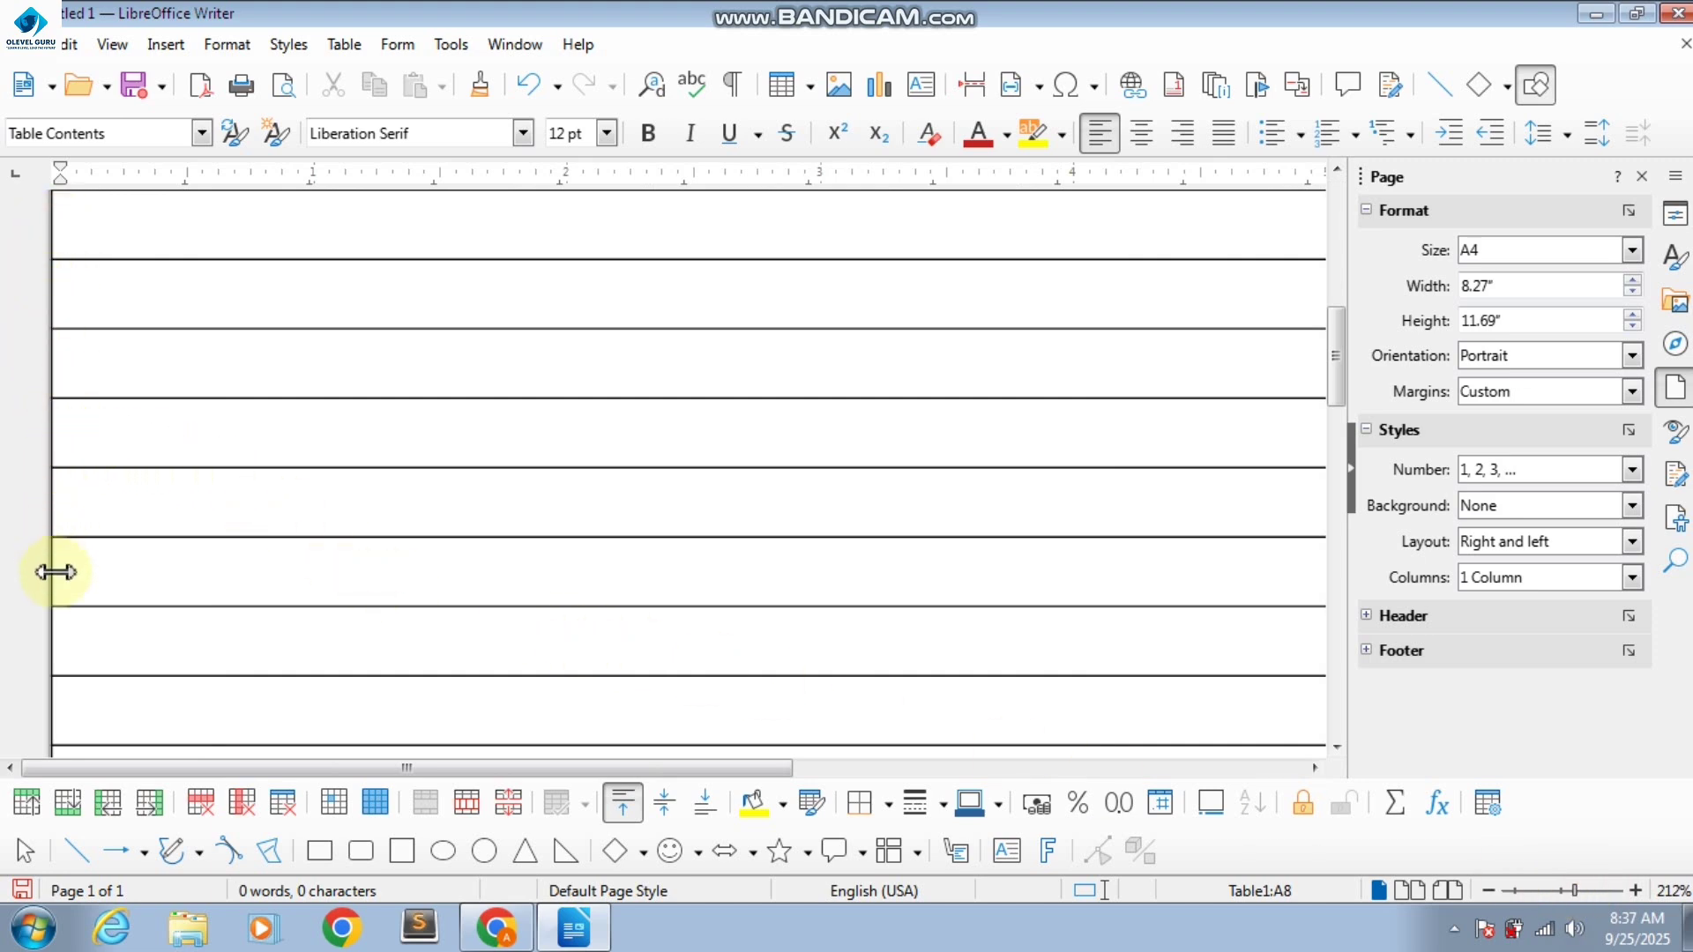
{"action": "left_click", "coordinate": [1563, 890]}
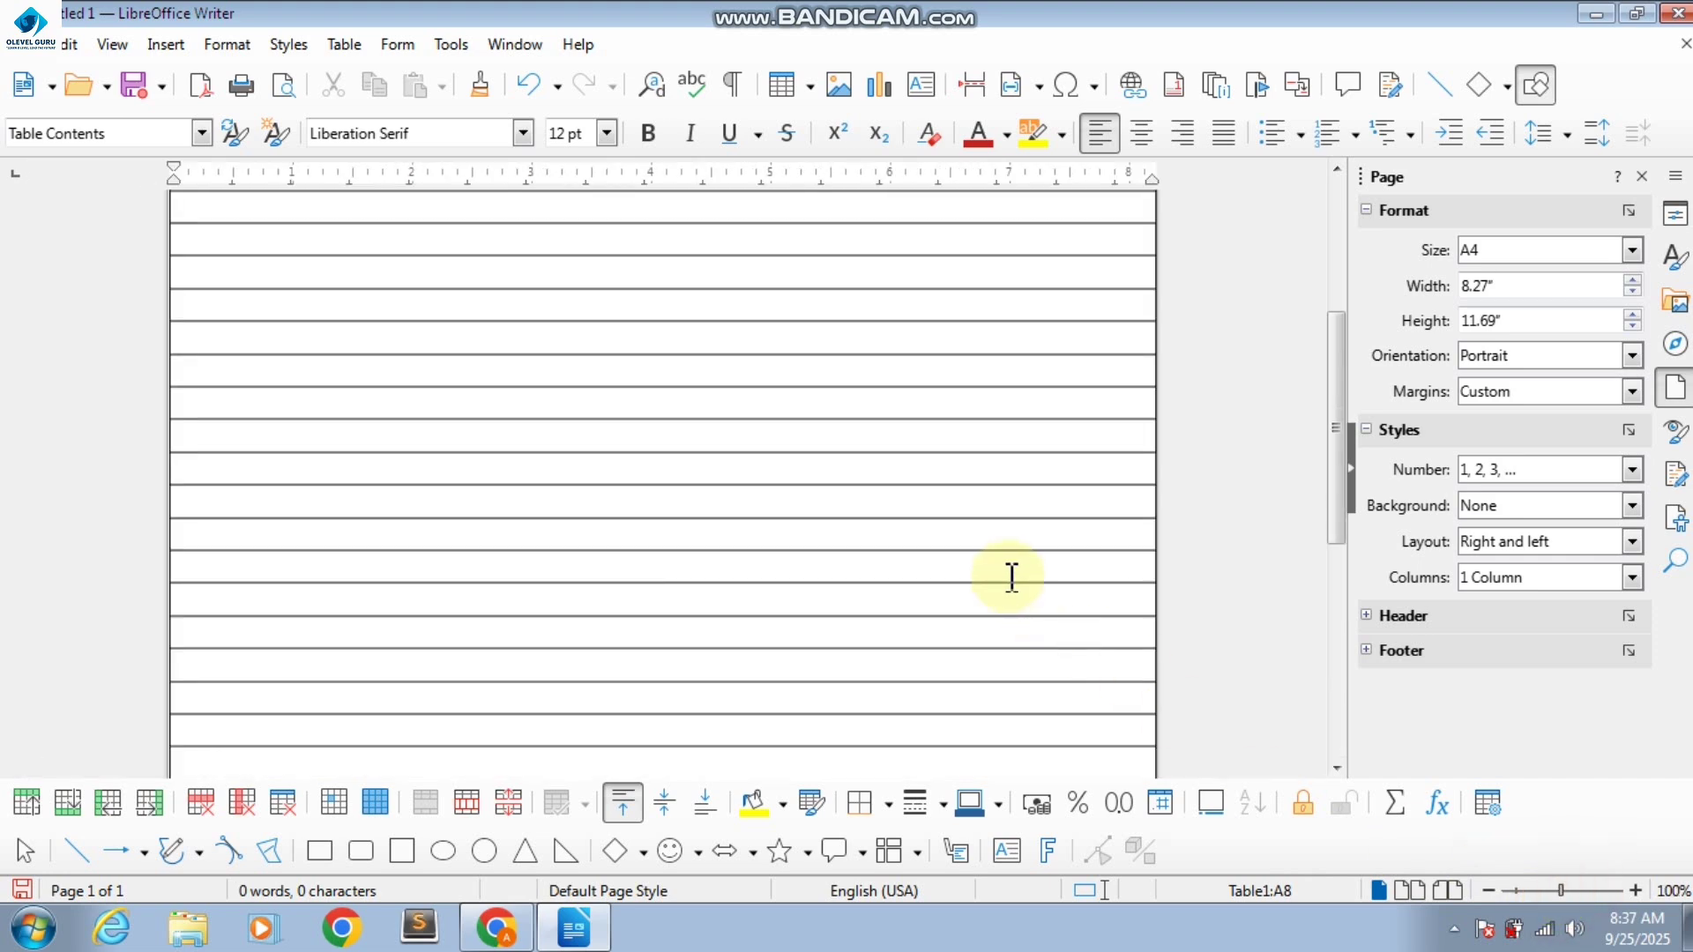
{"action": "scroll", "coordinate": [994, 567], "scroll_direction": "up", "scroll_amount": 3}
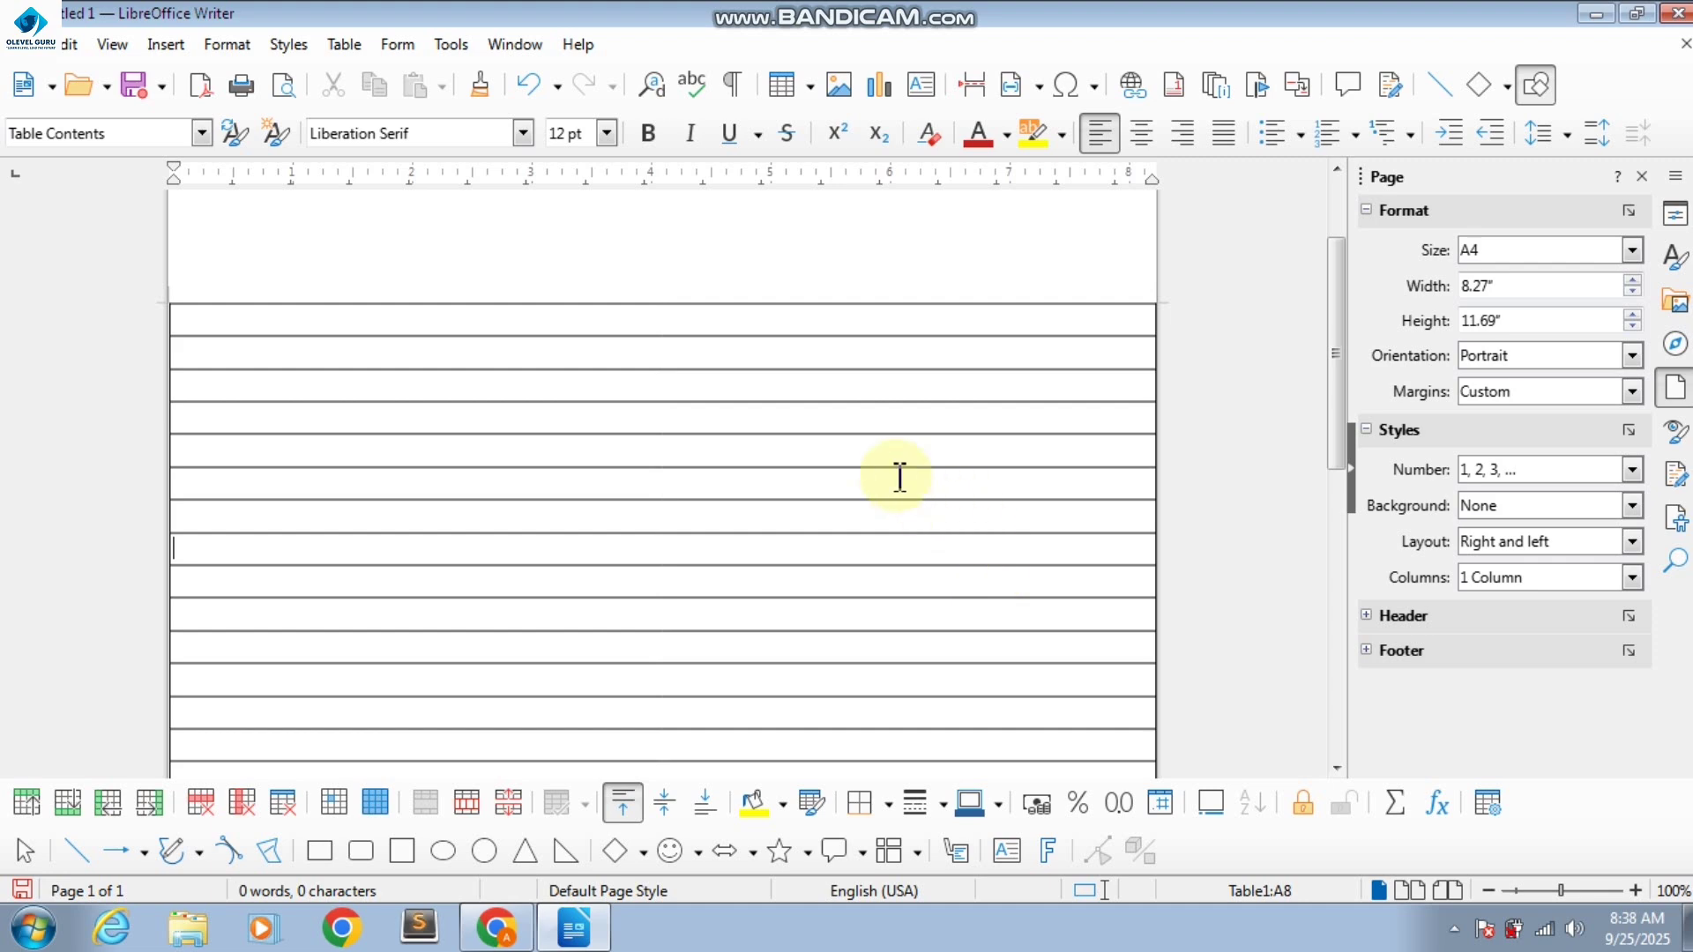
- Remove the left and right borders from the first 12 table rows, keeping the horizontal lines
{"action": "left_click", "coordinate": [643, 334]}
{"action": "left_click_drag", "start_coordinate": [643, 333], "coordinate": [691, 670]}
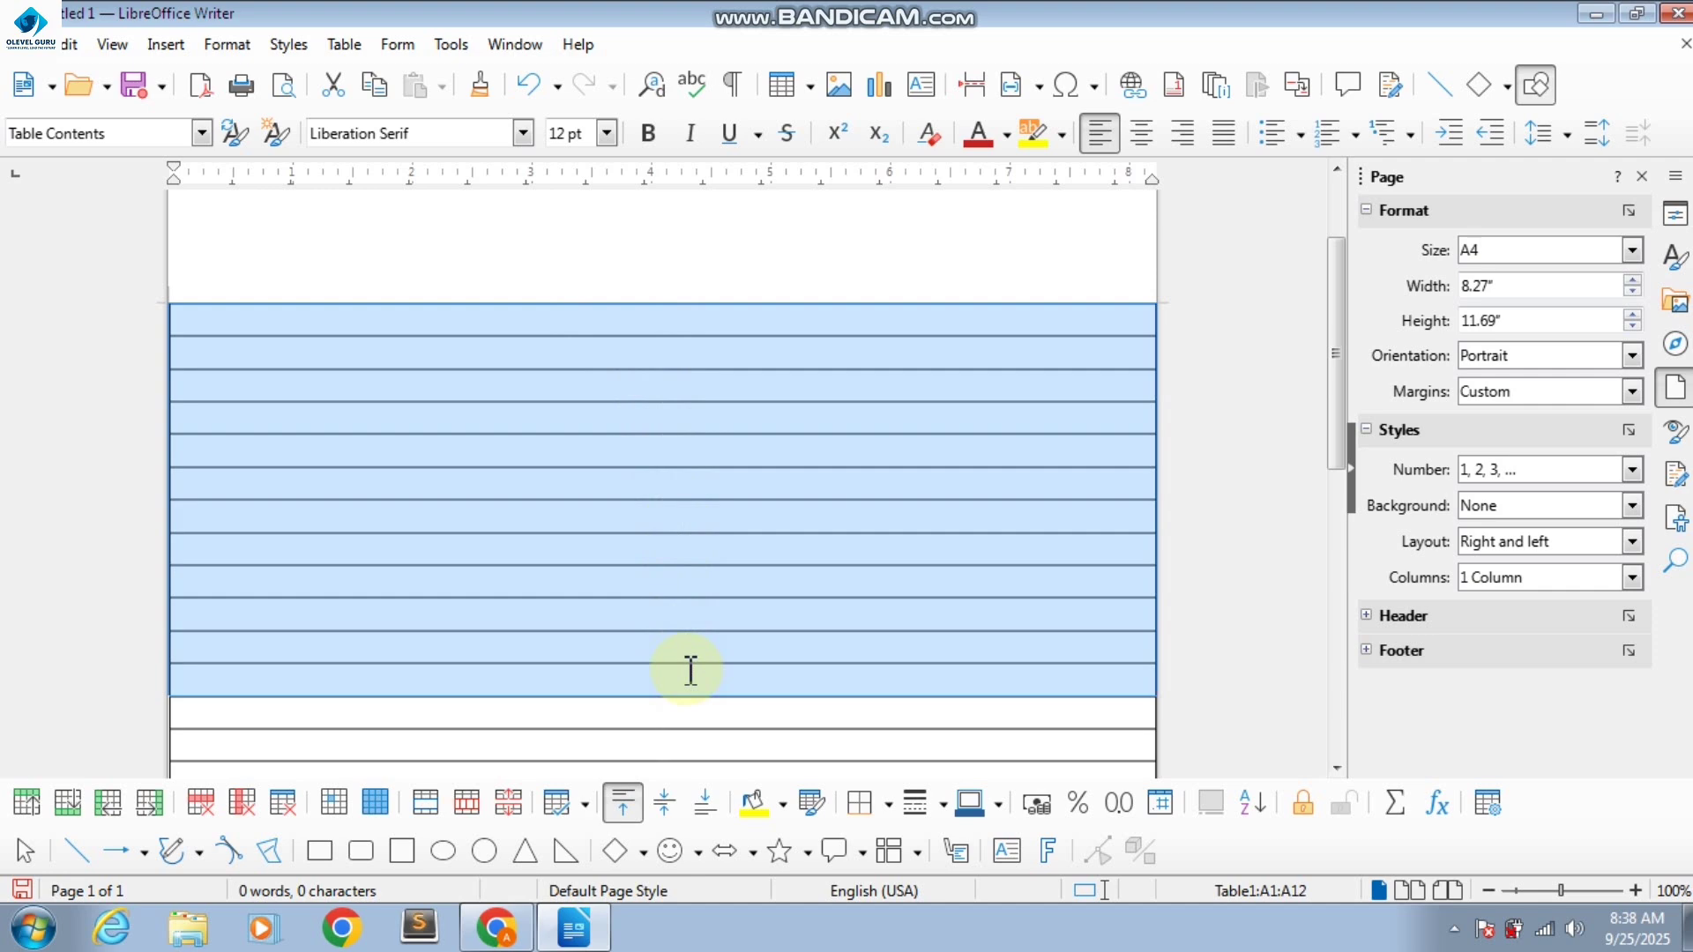
{"action": "right_click", "coordinate": [824, 492]}
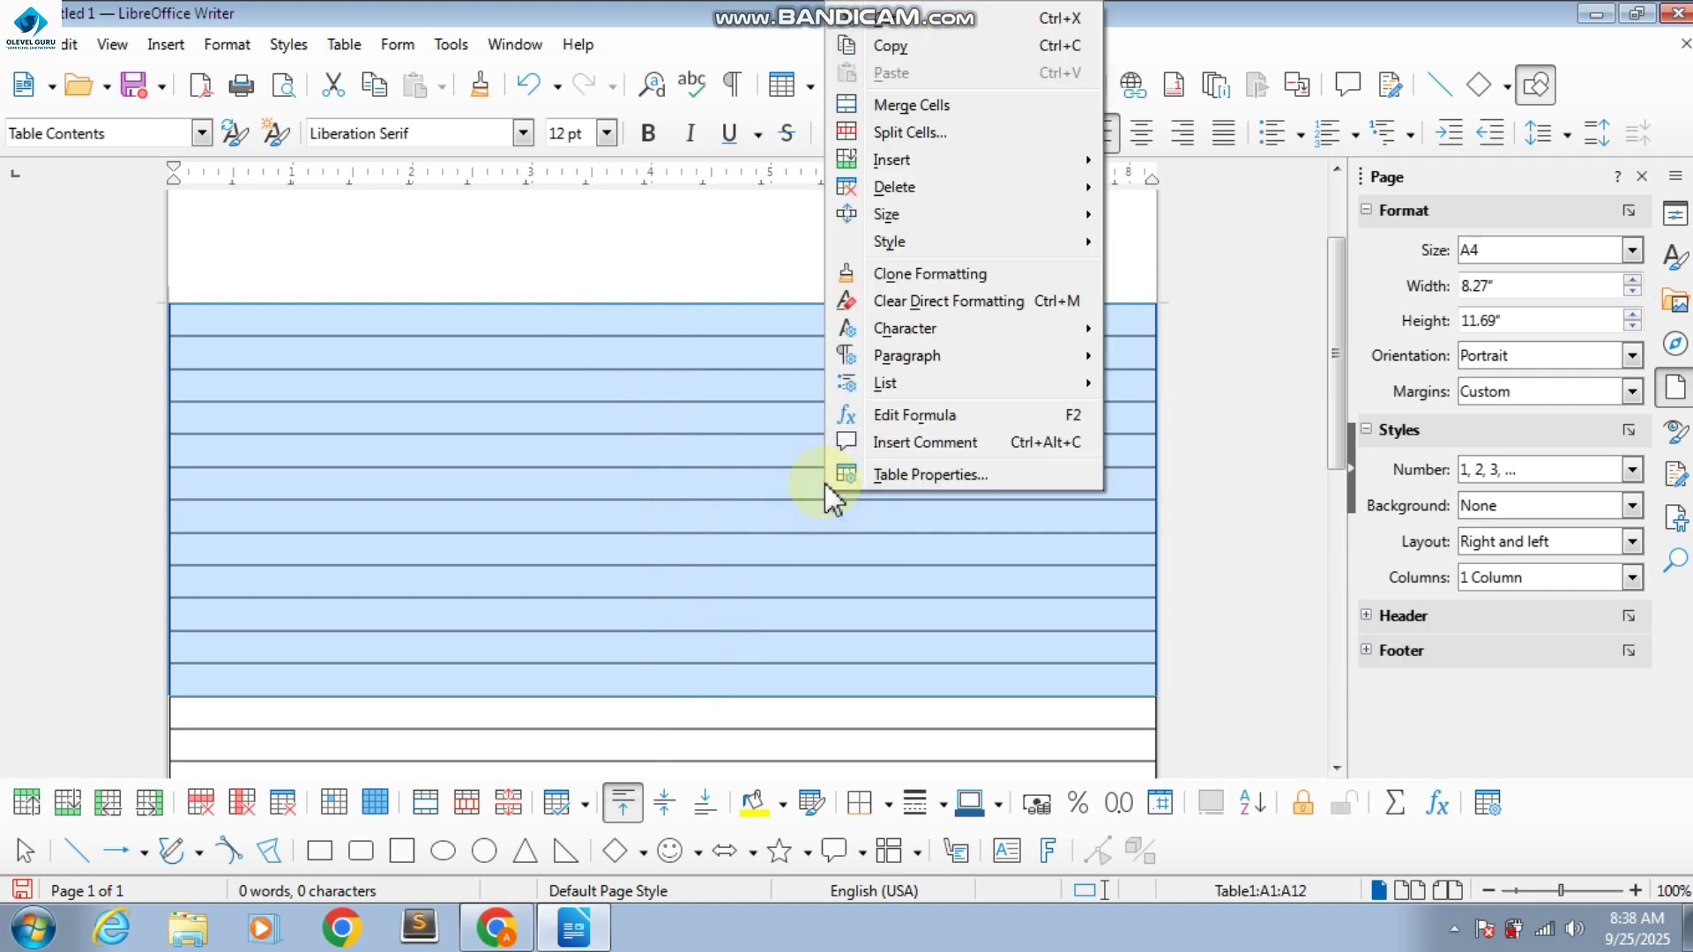
{"action": "left_click", "coordinate": [905, 473]}
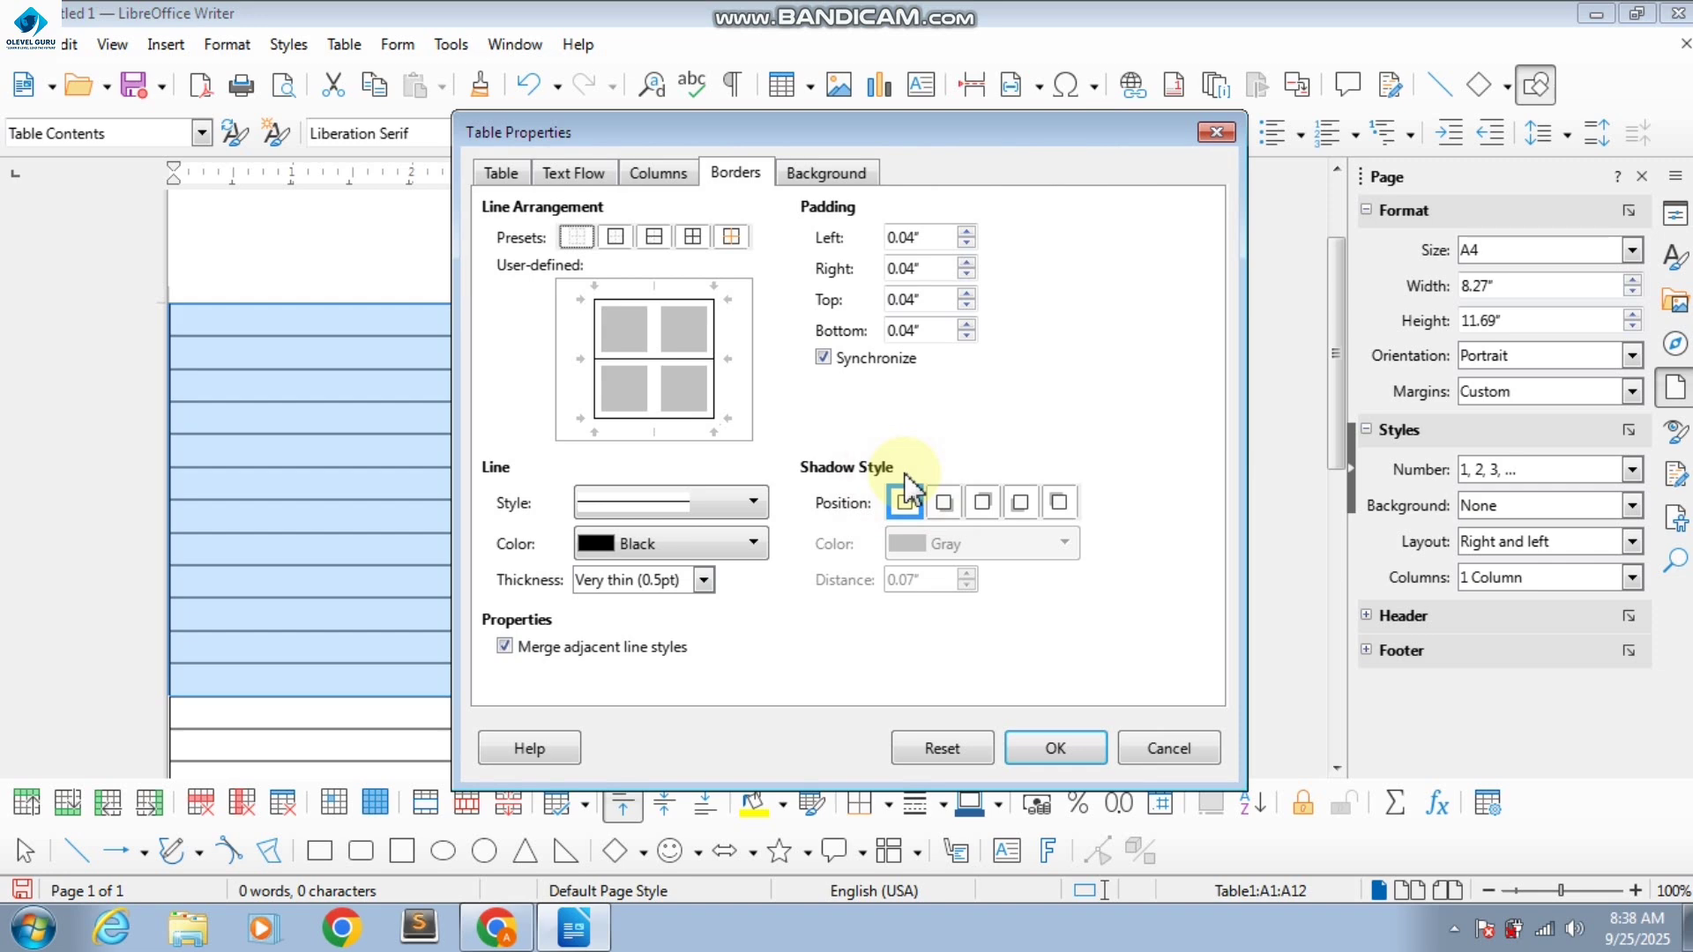
{"action": "left_click", "coordinate": [596, 333]}
{"action": "left_click", "coordinate": [721, 335]}
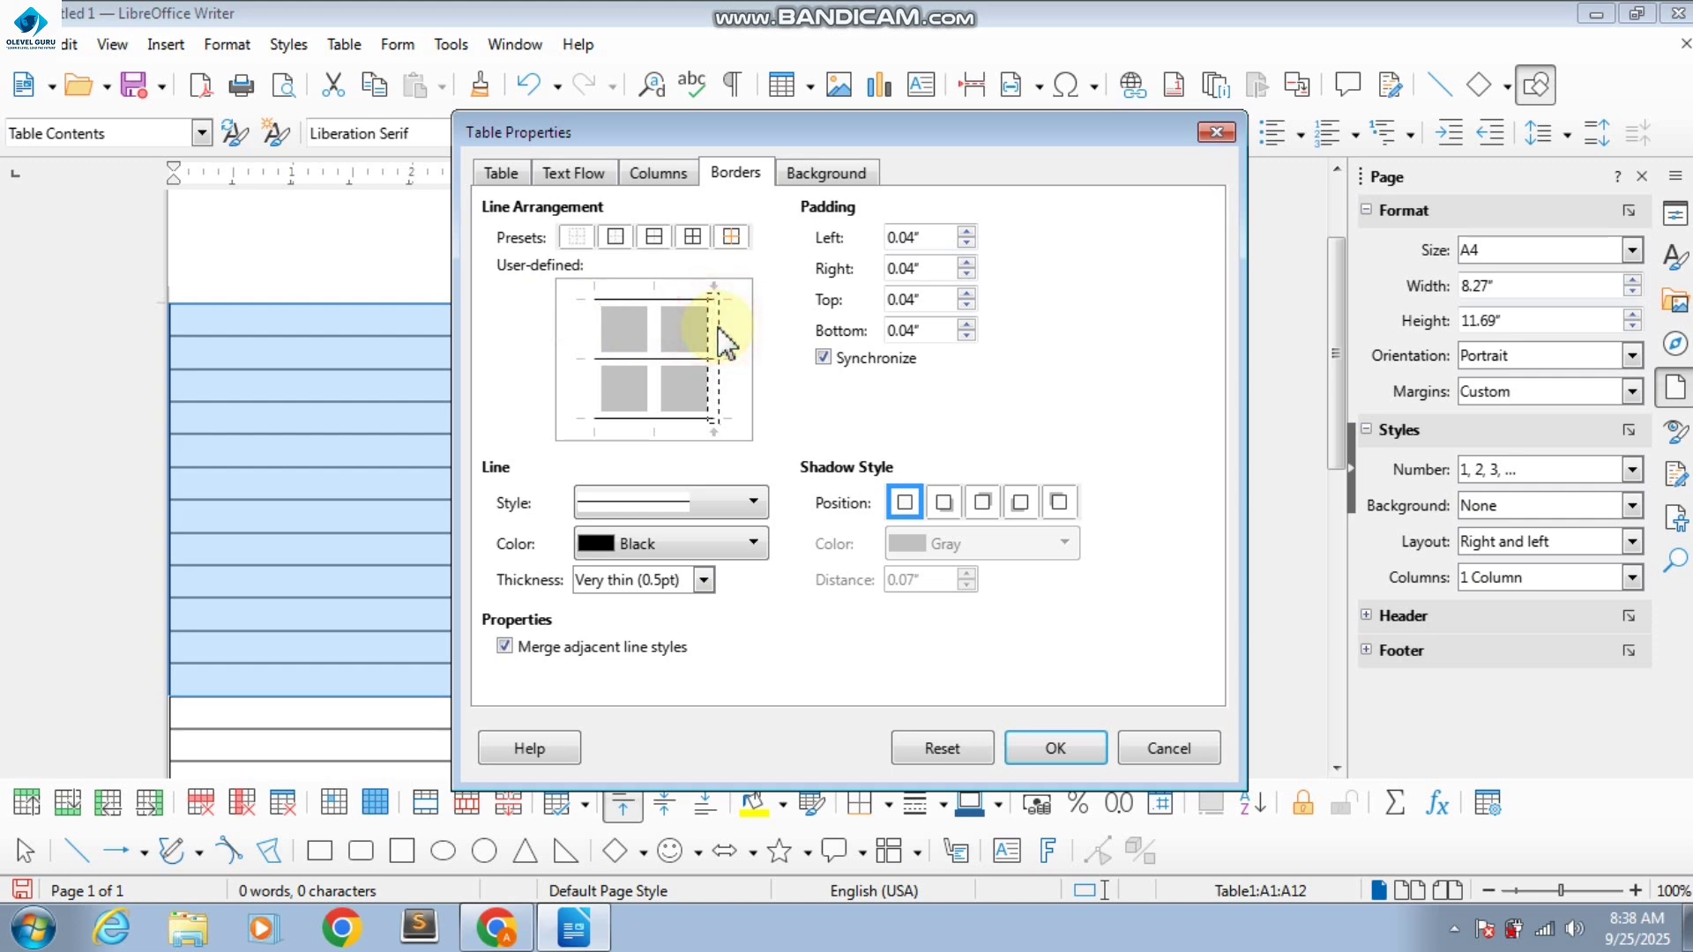
{"action": "left_click", "coordinate": [1032, 758]}
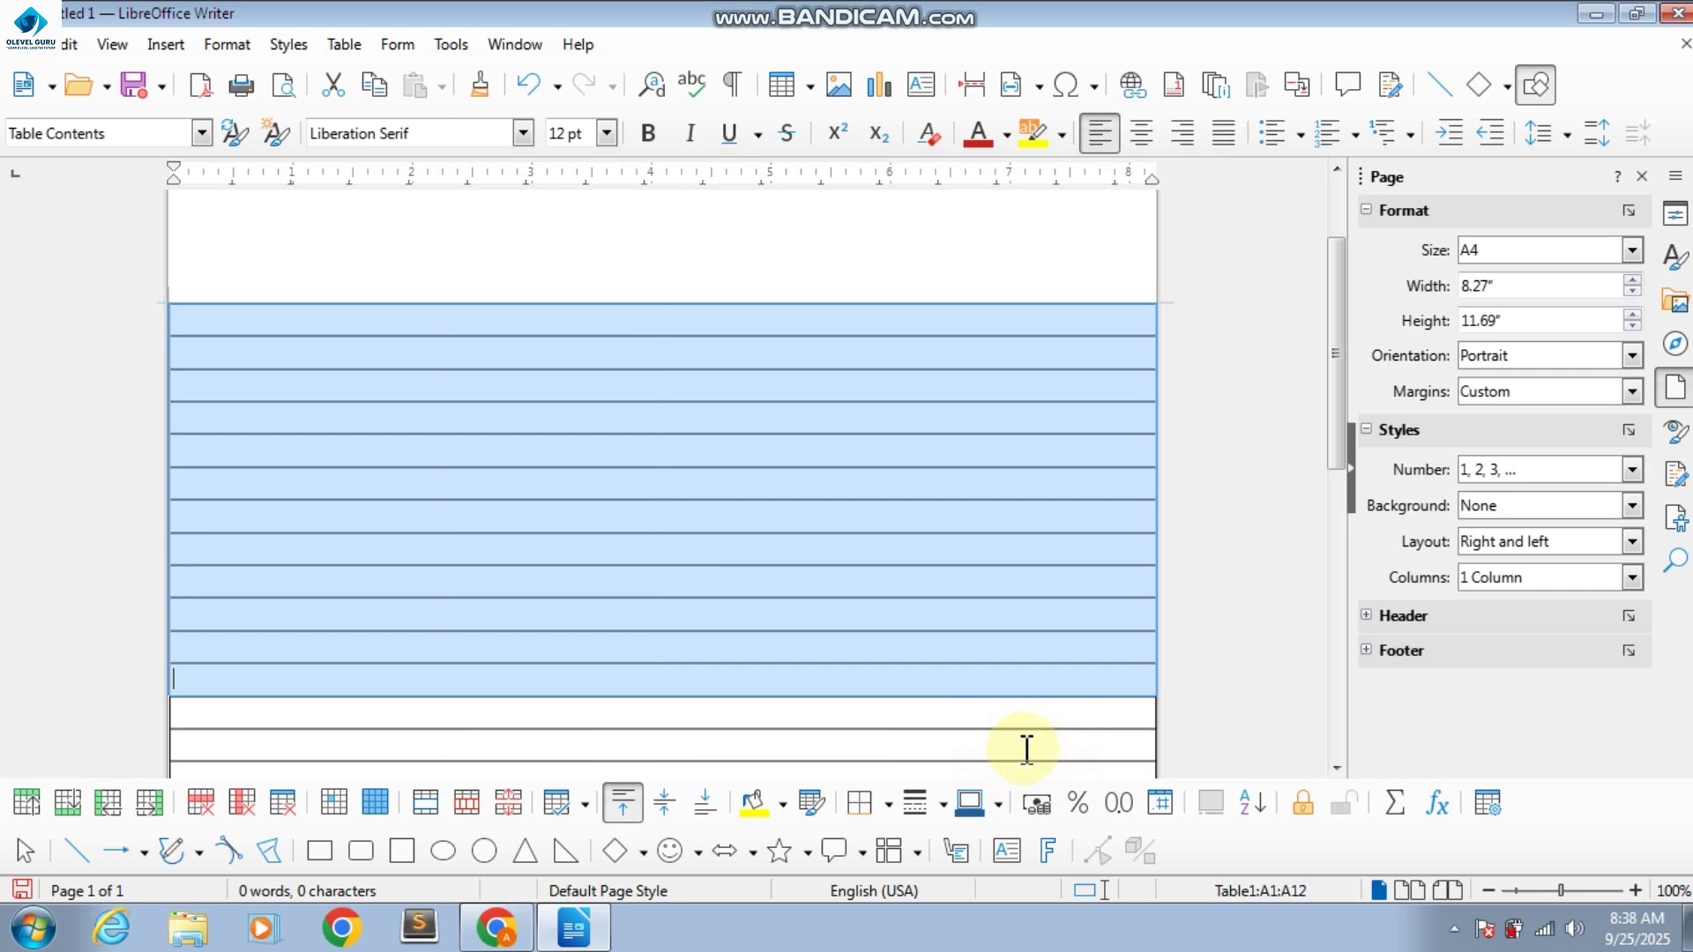
{"action": "left_click", "coordinate": [945, 631]}
{"action": "scroll", "coordinate": [945, 632], "scroll_direction": "down", "scroll_amount": 1}
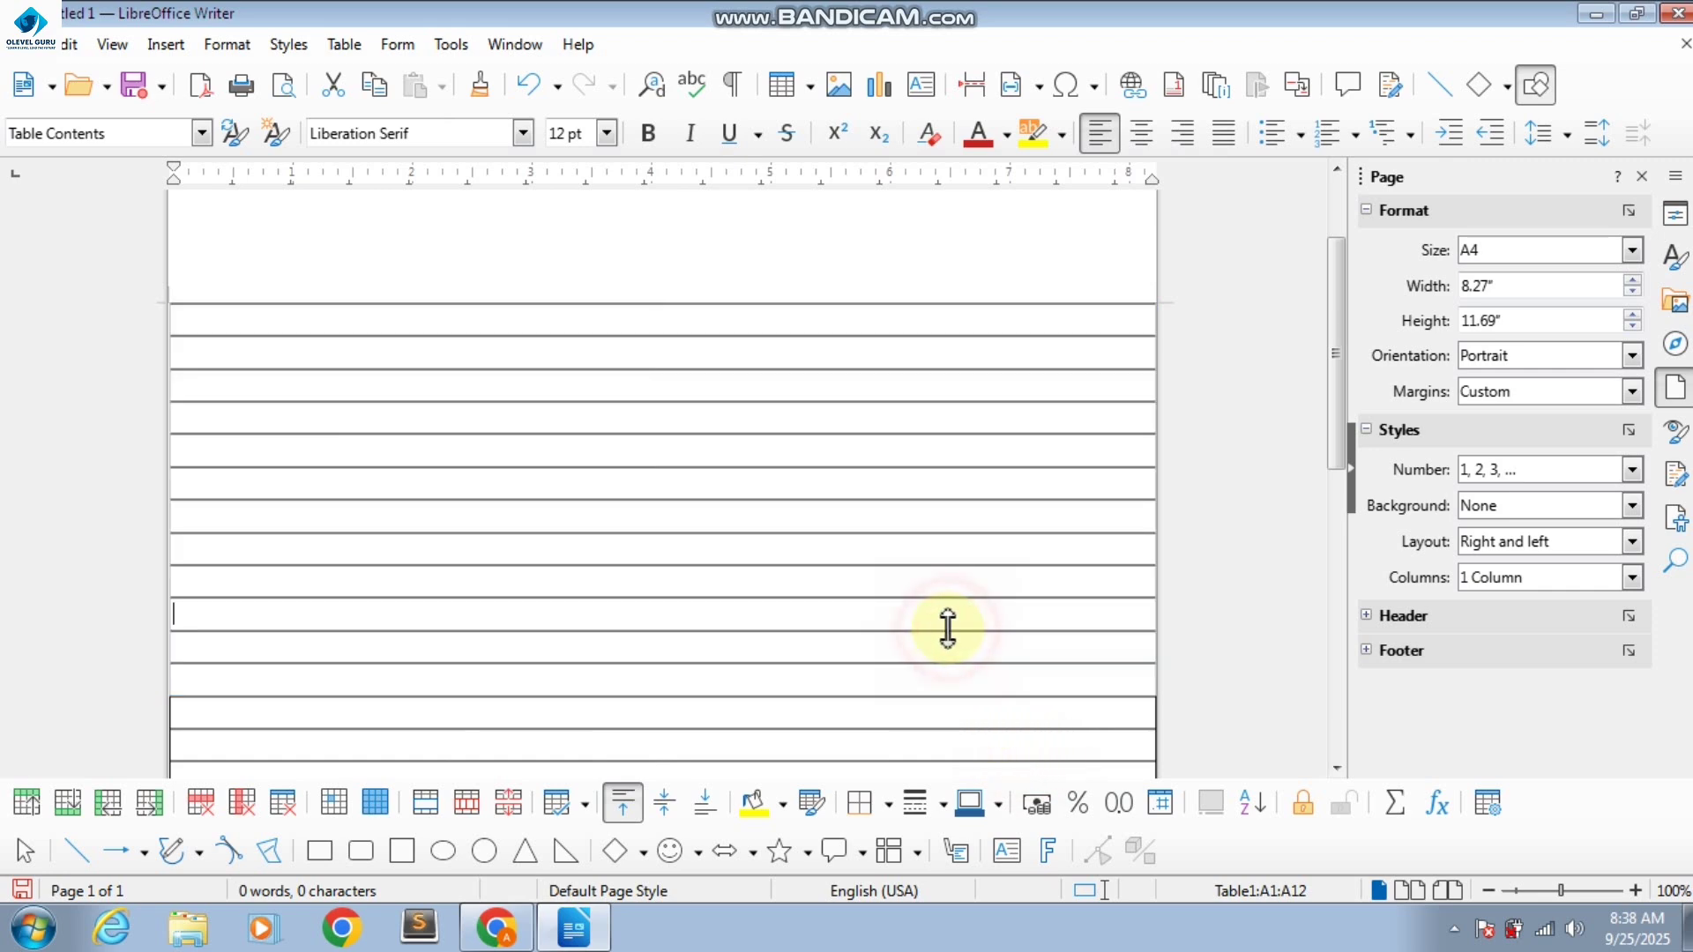
{"action": "left_click", "coordinate": [771, 569]}
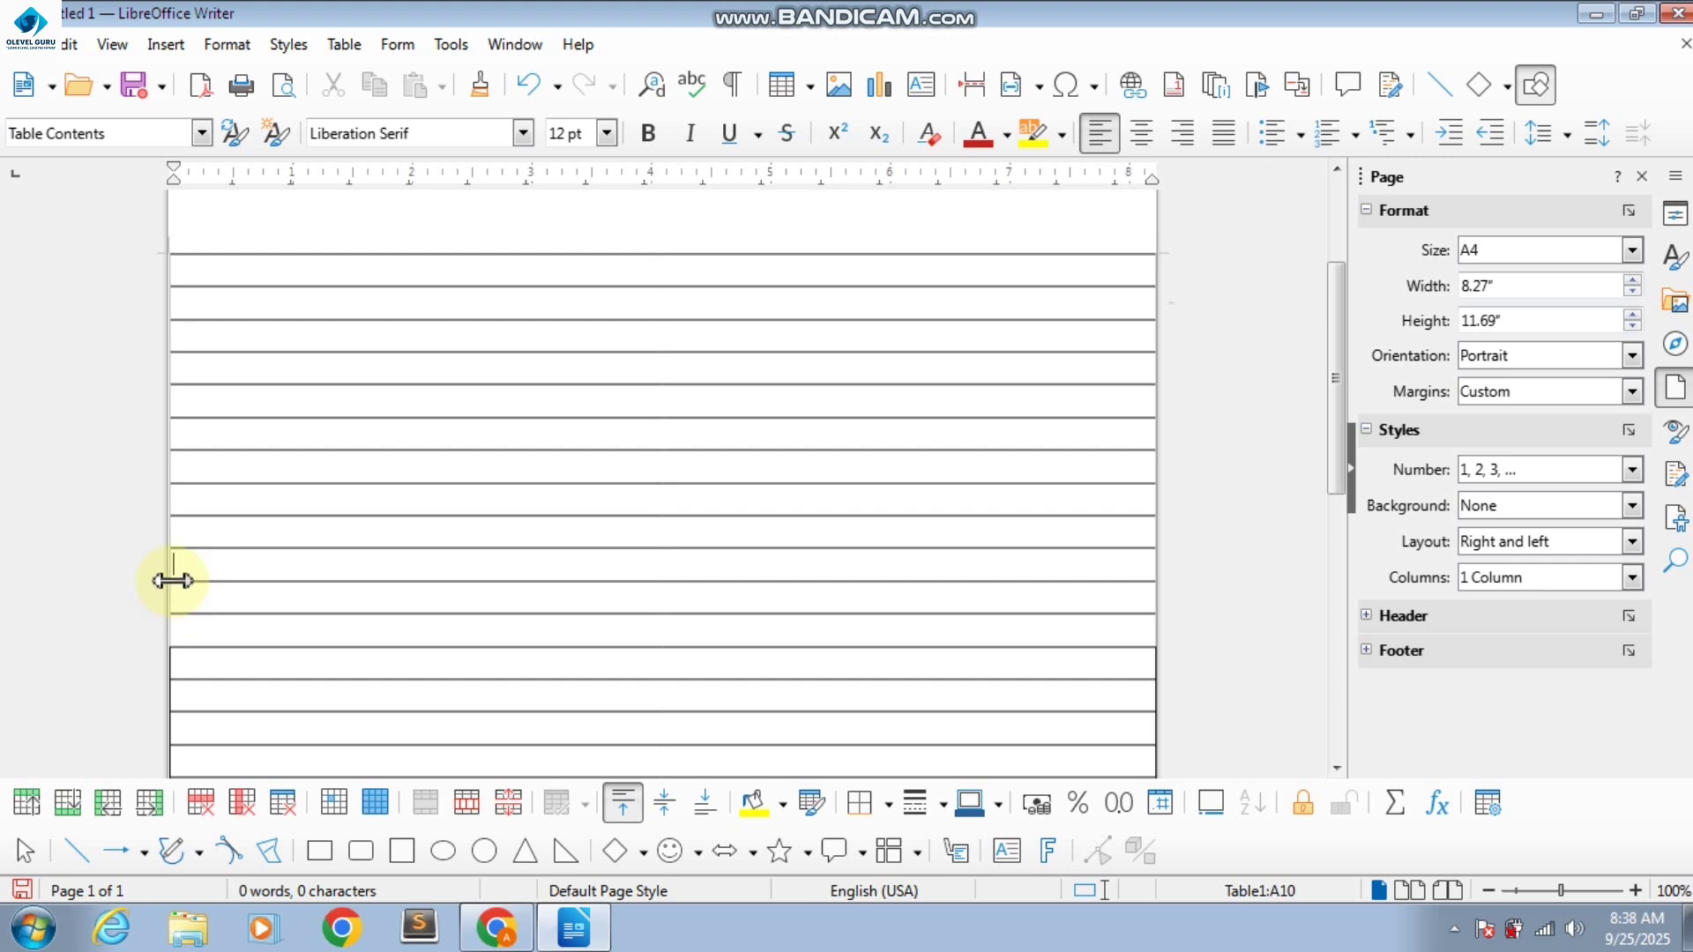
- Remove the left and right borders from the remaining table rows, selecting rows 11 to 33
{"action": "scroll", "coordinate": [680, 593], "scroll_direction": "down", "scroll_amount": 4}
{"action": "scroll", "coordinate": [520, 353], "scroll_direction": "down", "scroll_amount": 1}
{"action": "scroll", "coordinate": [521, 353], "scroll_direction": "down", "scroll_amount": 1}
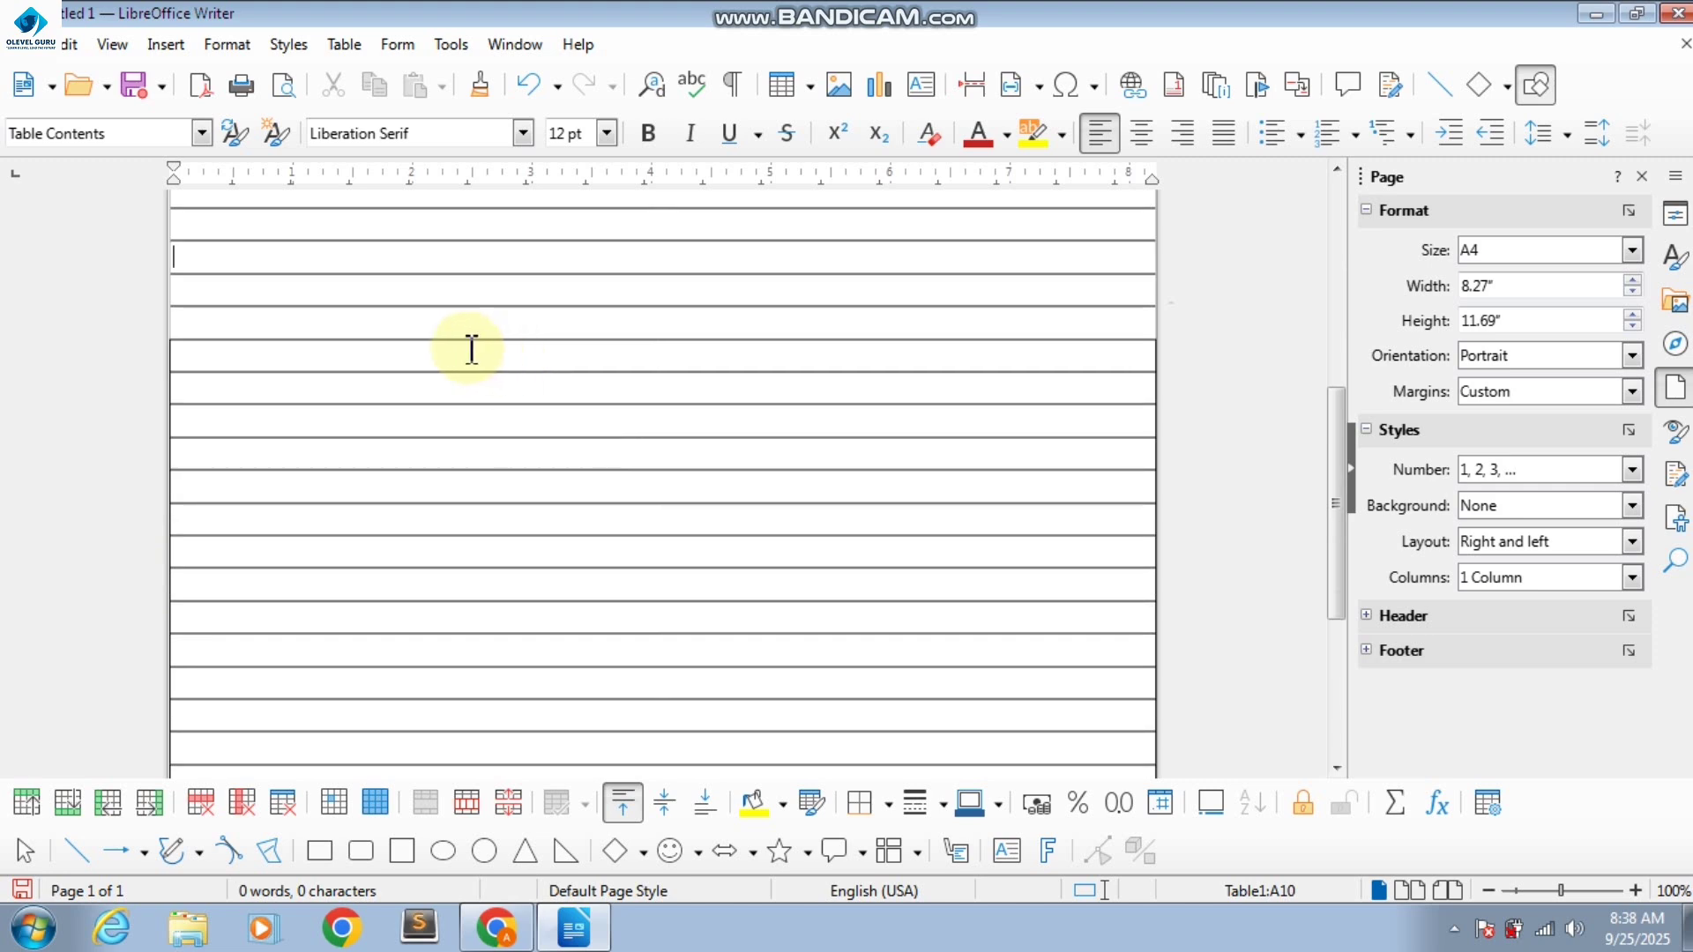
{"action": "left_click_drag", "start_coordinate": [382, 283], "coordinate": [484, 718]}
{"action": "right_click", "coordinate": [510, 430]}
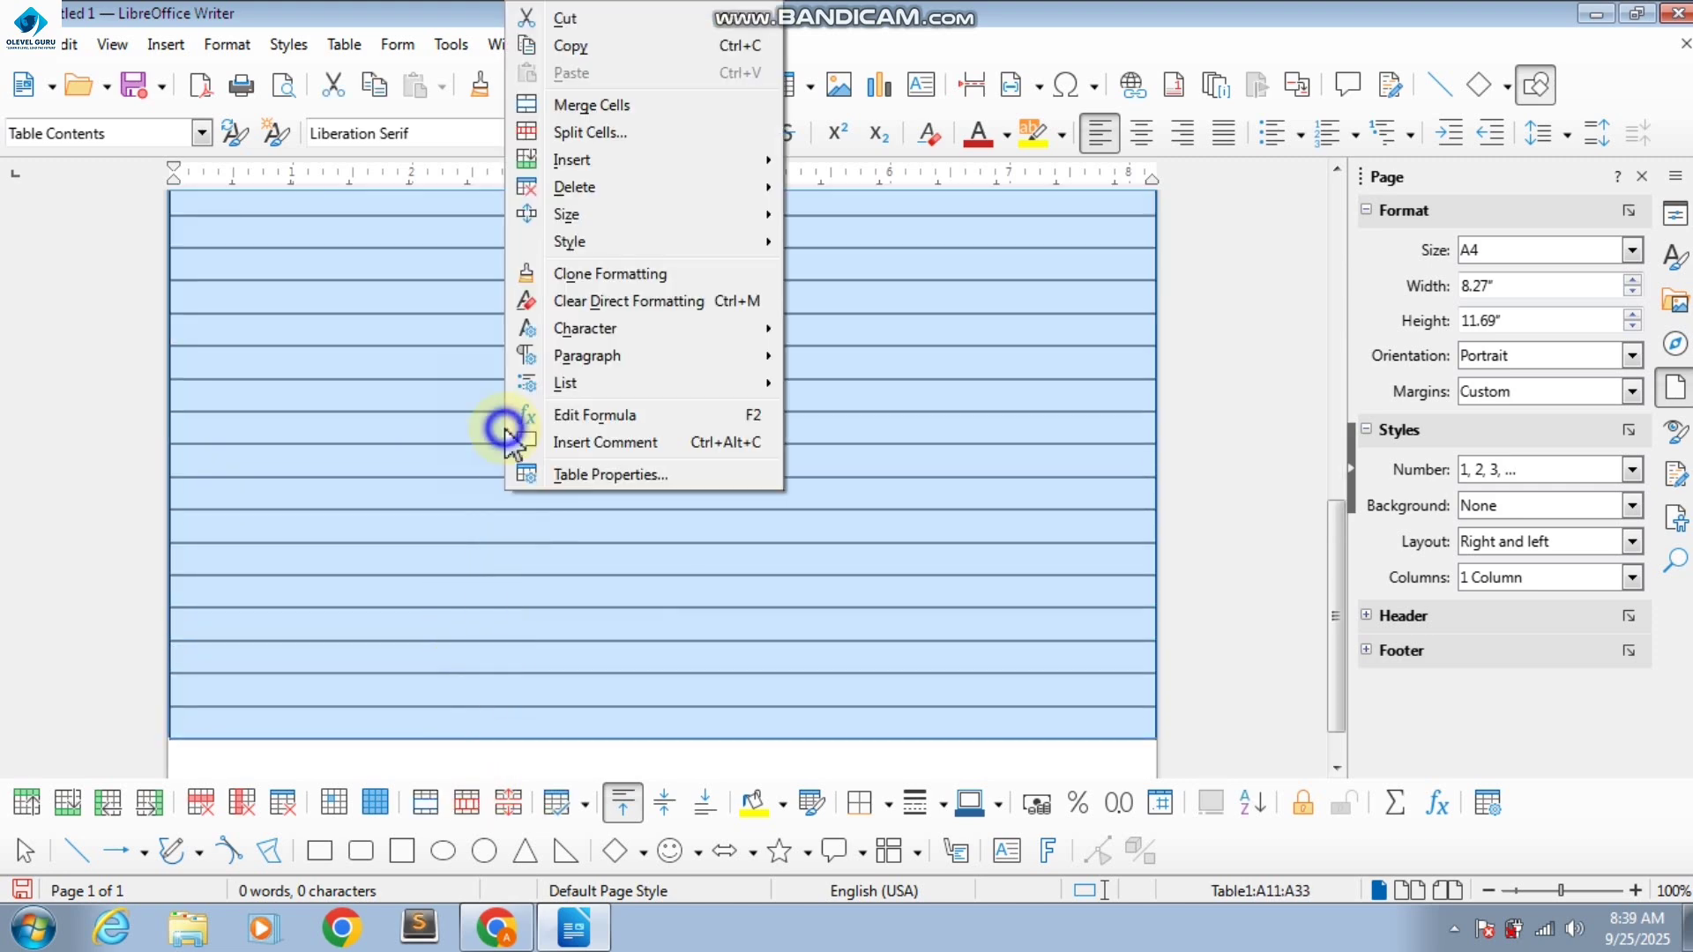
{"action": "left_click", "coordinate": [554, 476]}
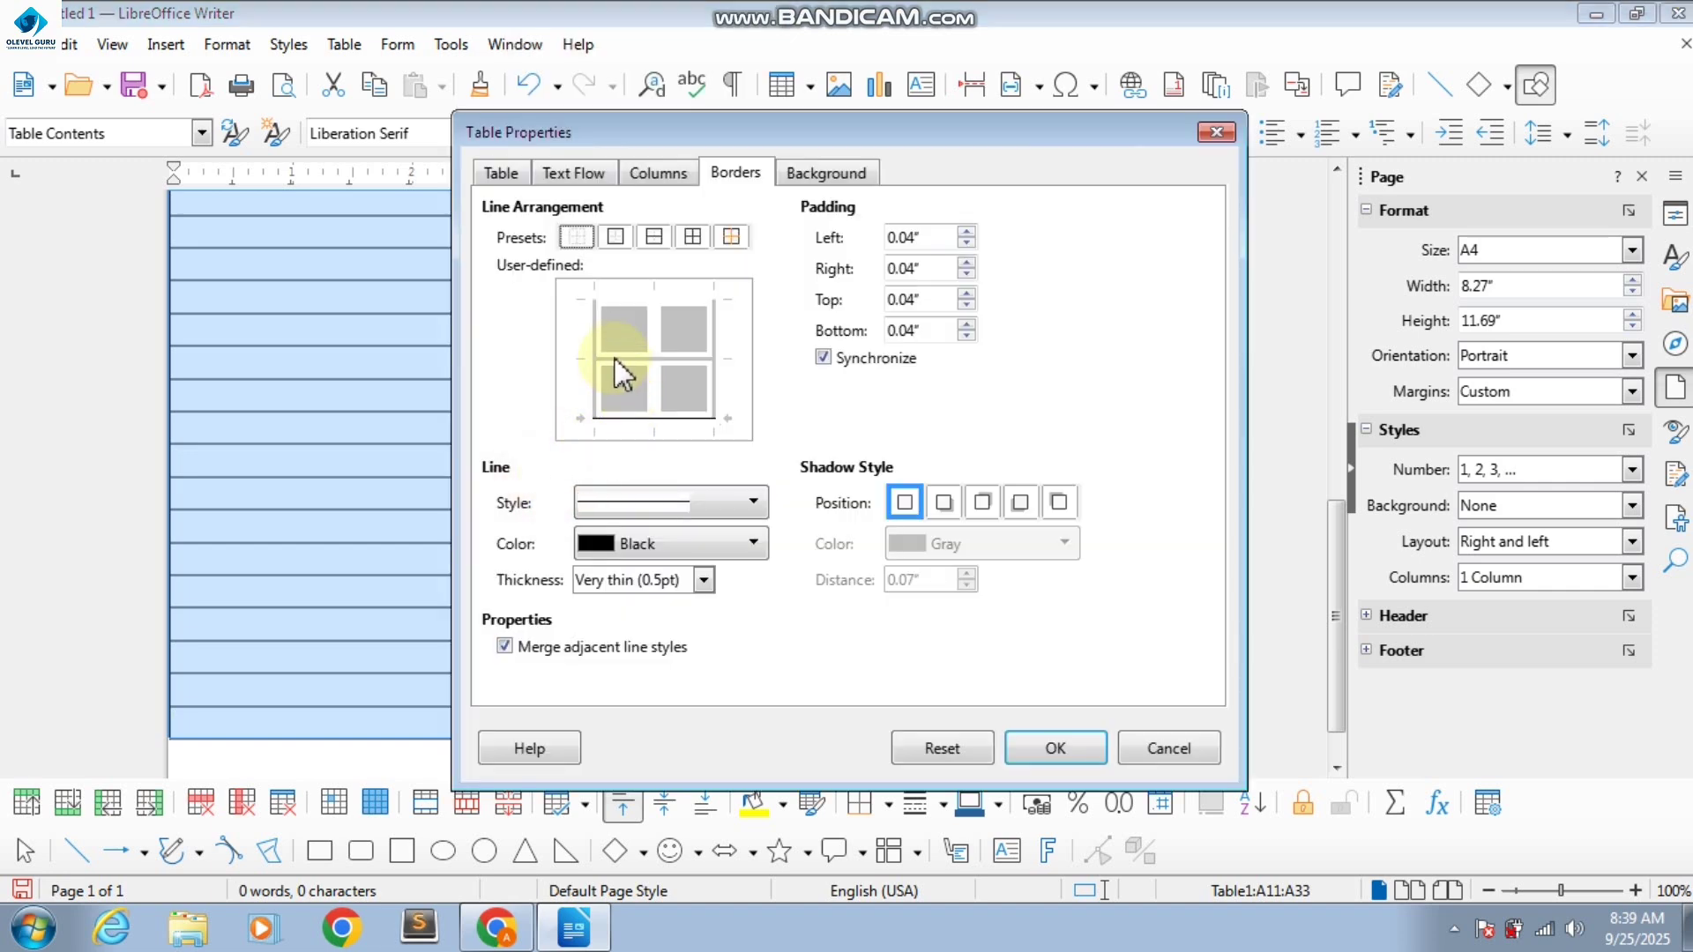
{"action": "left_click", "coordinate": [591, 341]}
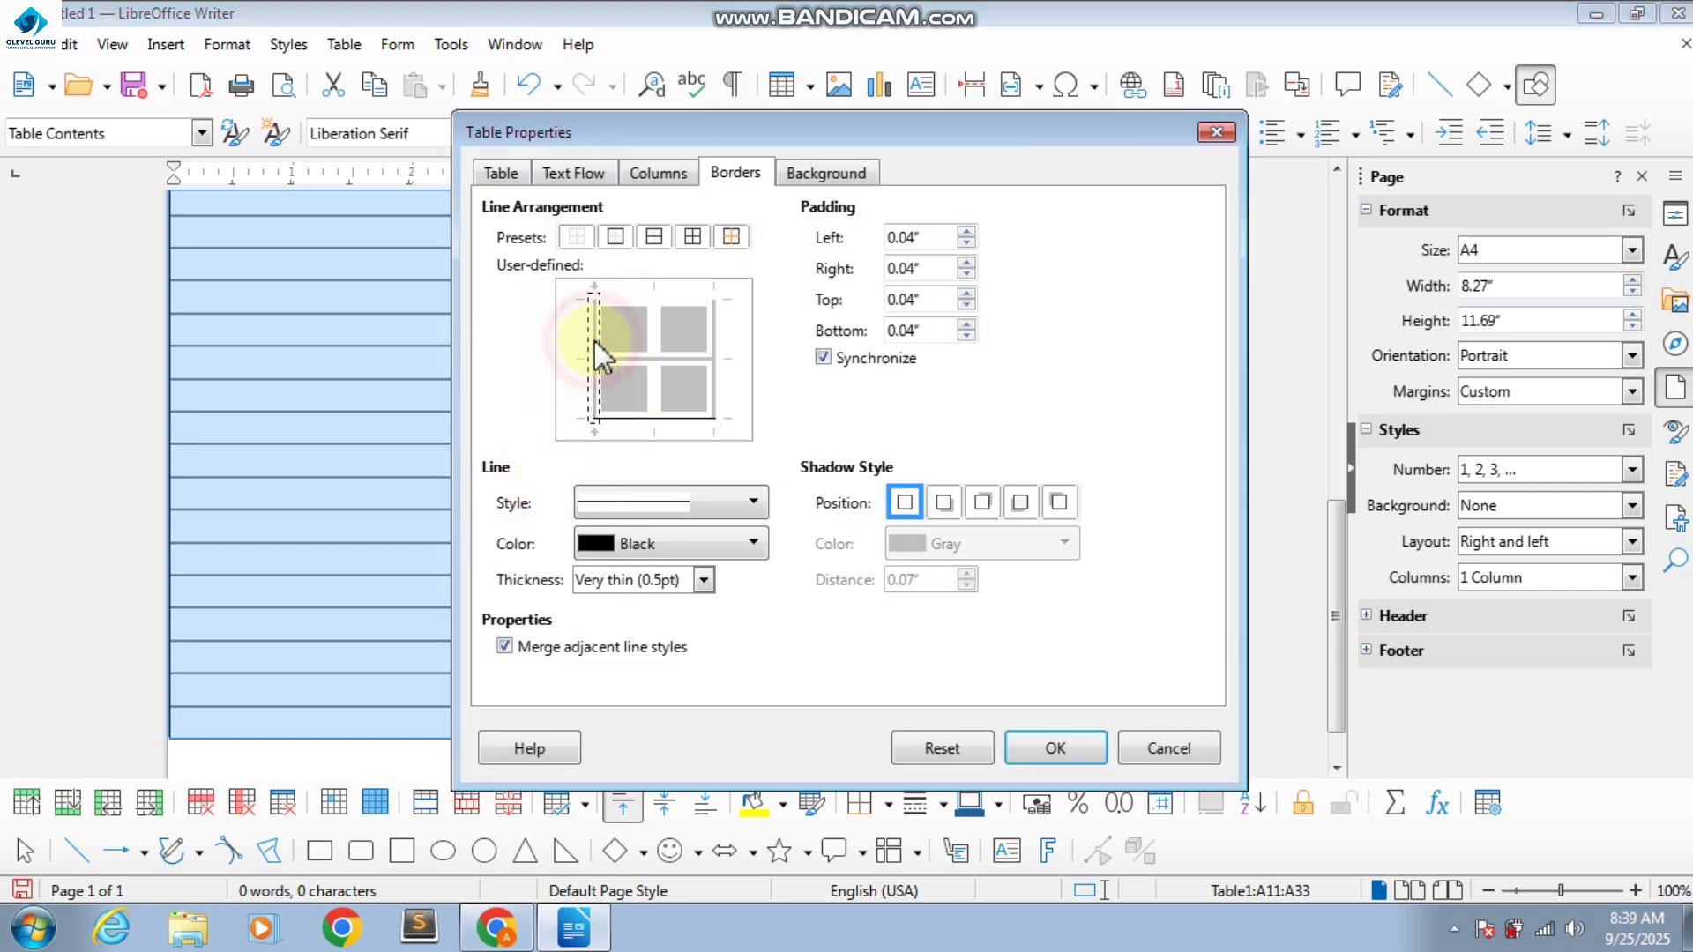
{"action": "left_click", "coordinate": [711, 346]}
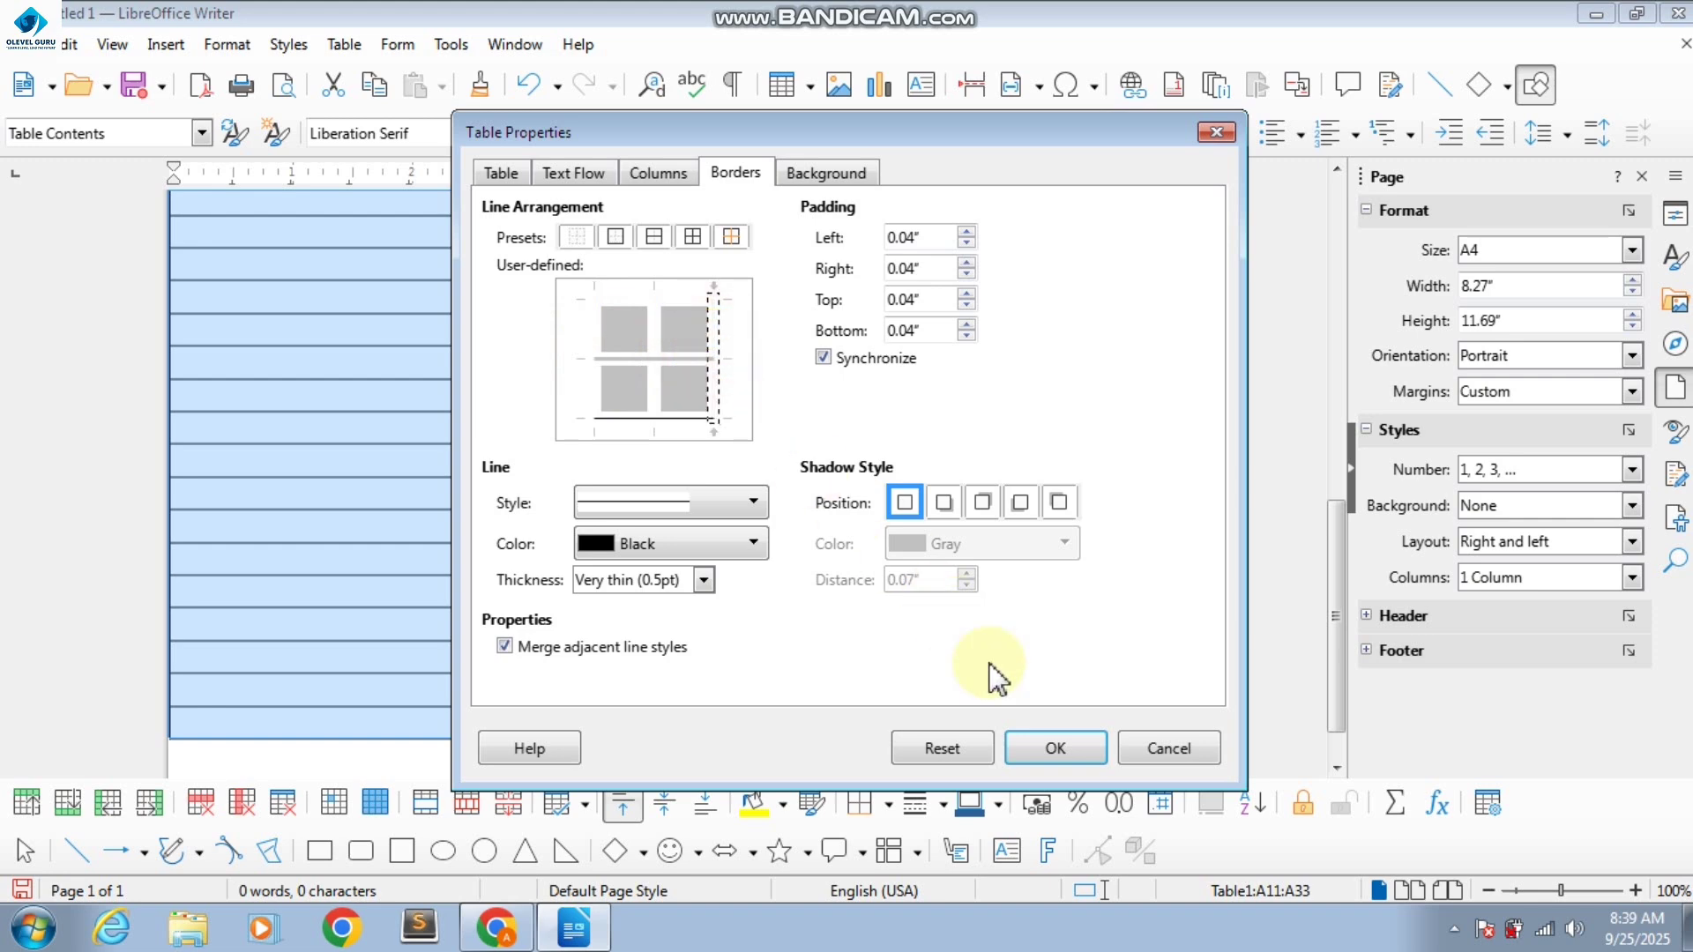
{"action": "left_click", "coordinate": [1052, 749]}
{"action": "scroll", "coordinate": [886, 587], "scroll_direction": "up", "scroll_amount": 6}
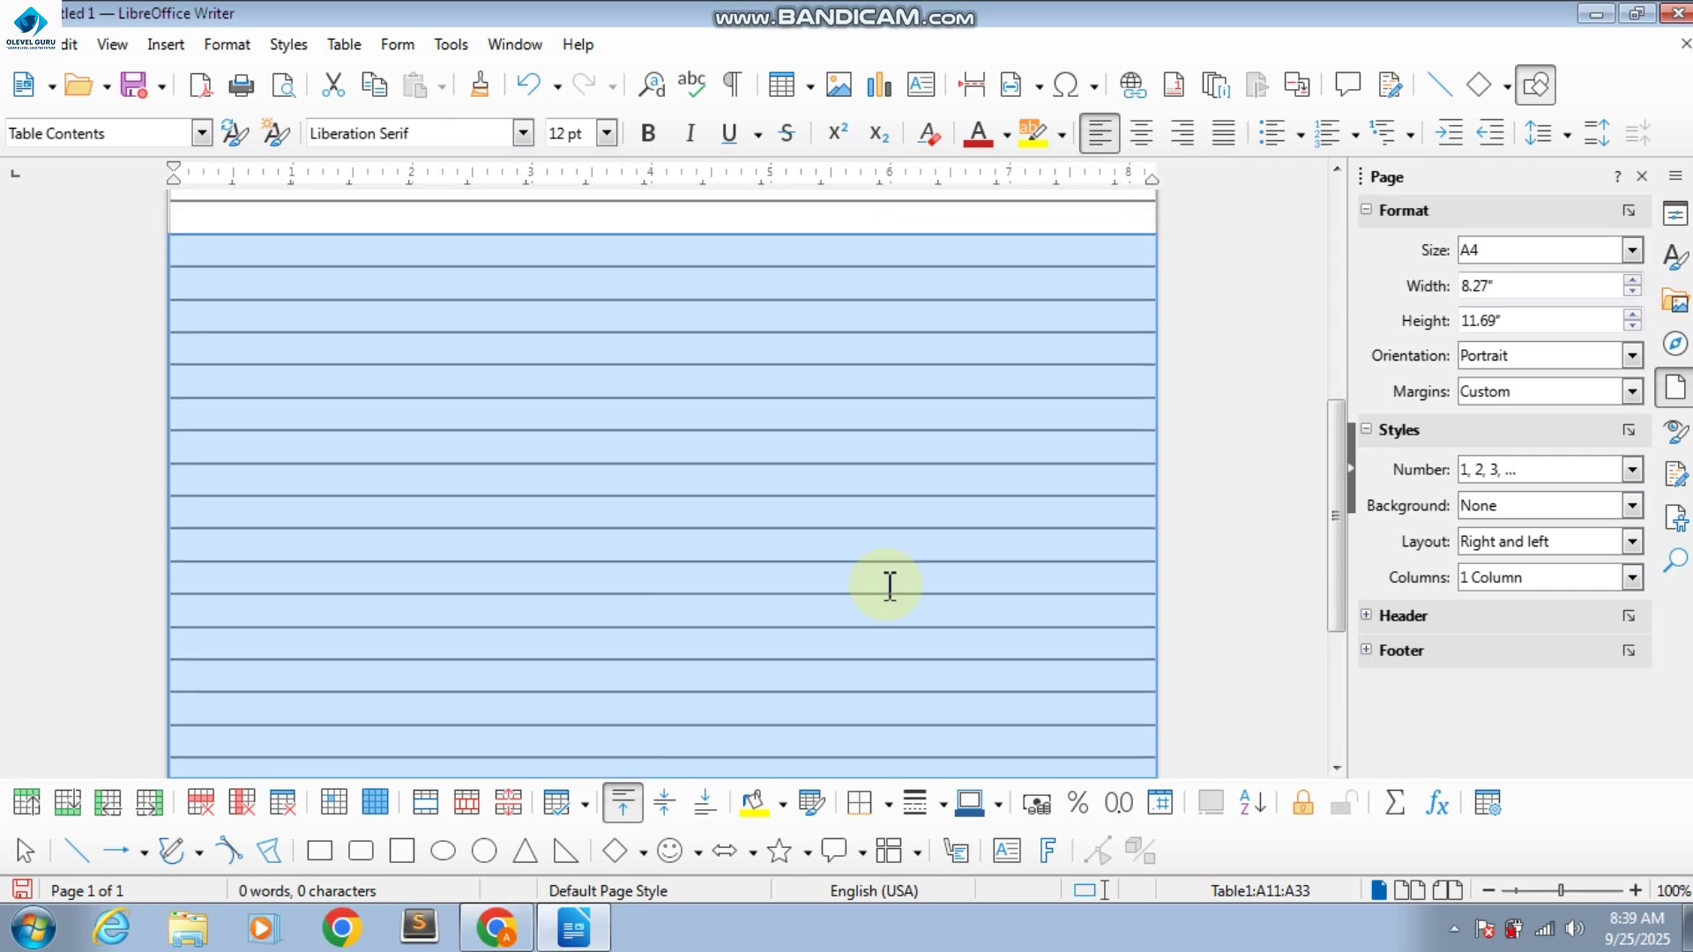
{"action": "left_click", "coordinate": [817, 495]}
{"action": "scroll", "coordinate": [812, 499], "scroll_direction": "up", "scroll_amount": 5}
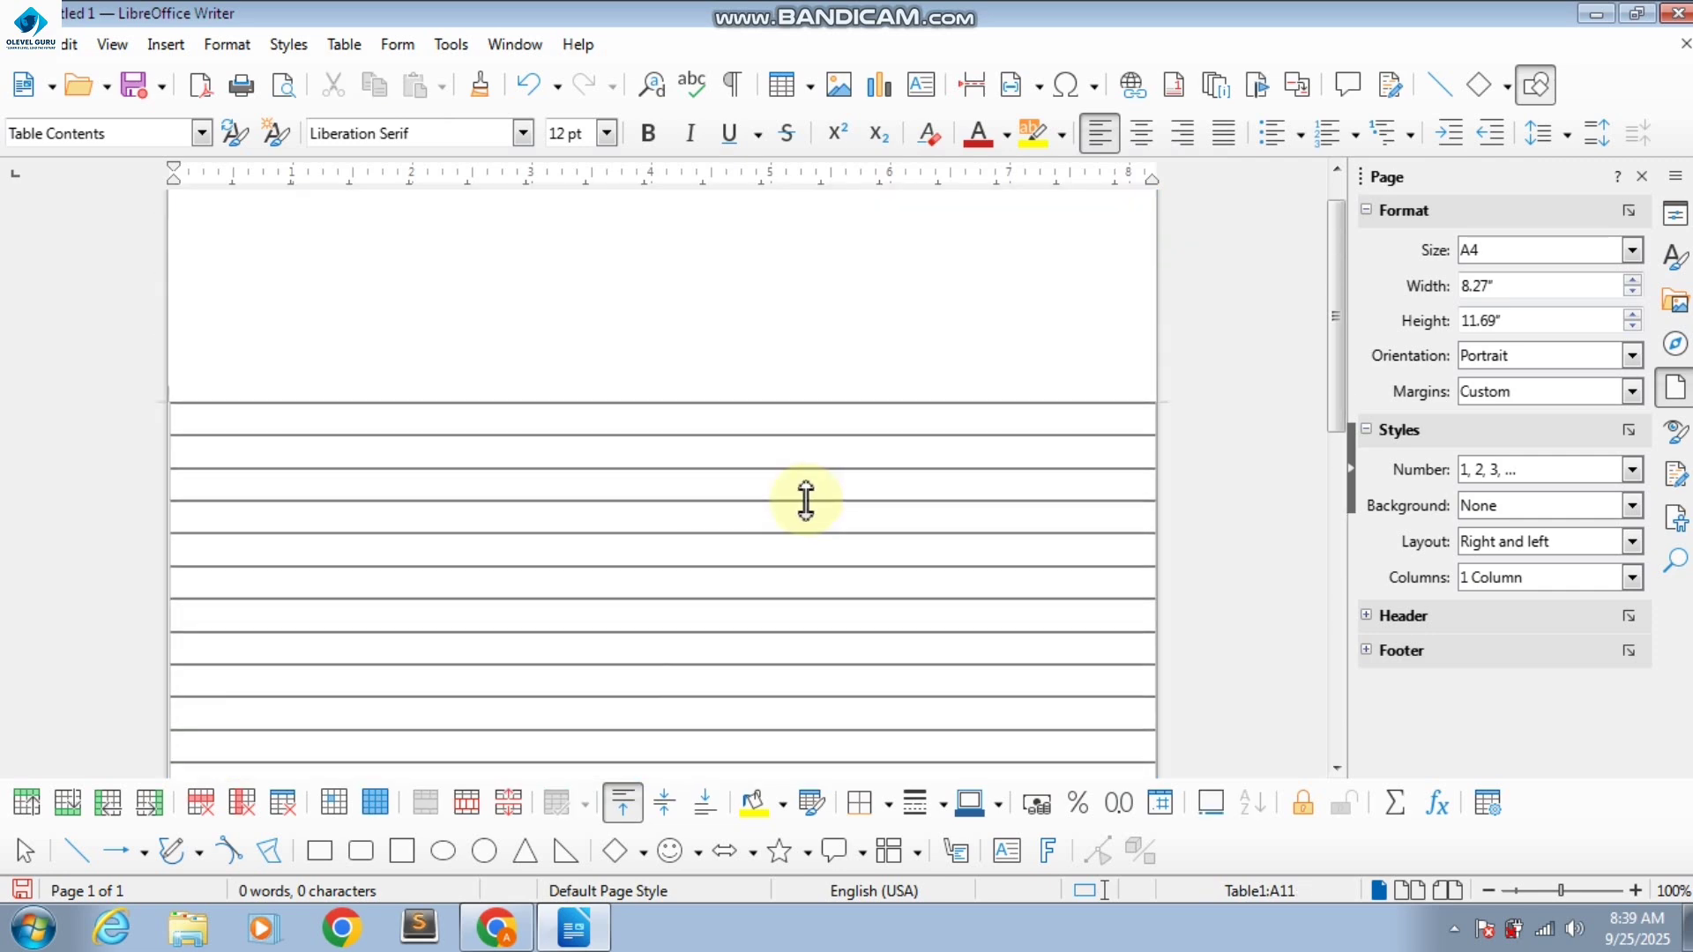
{"action": "scroll", "coordinate": [685, 344], "scroll_direction": "up", "scroll_amount": 1}
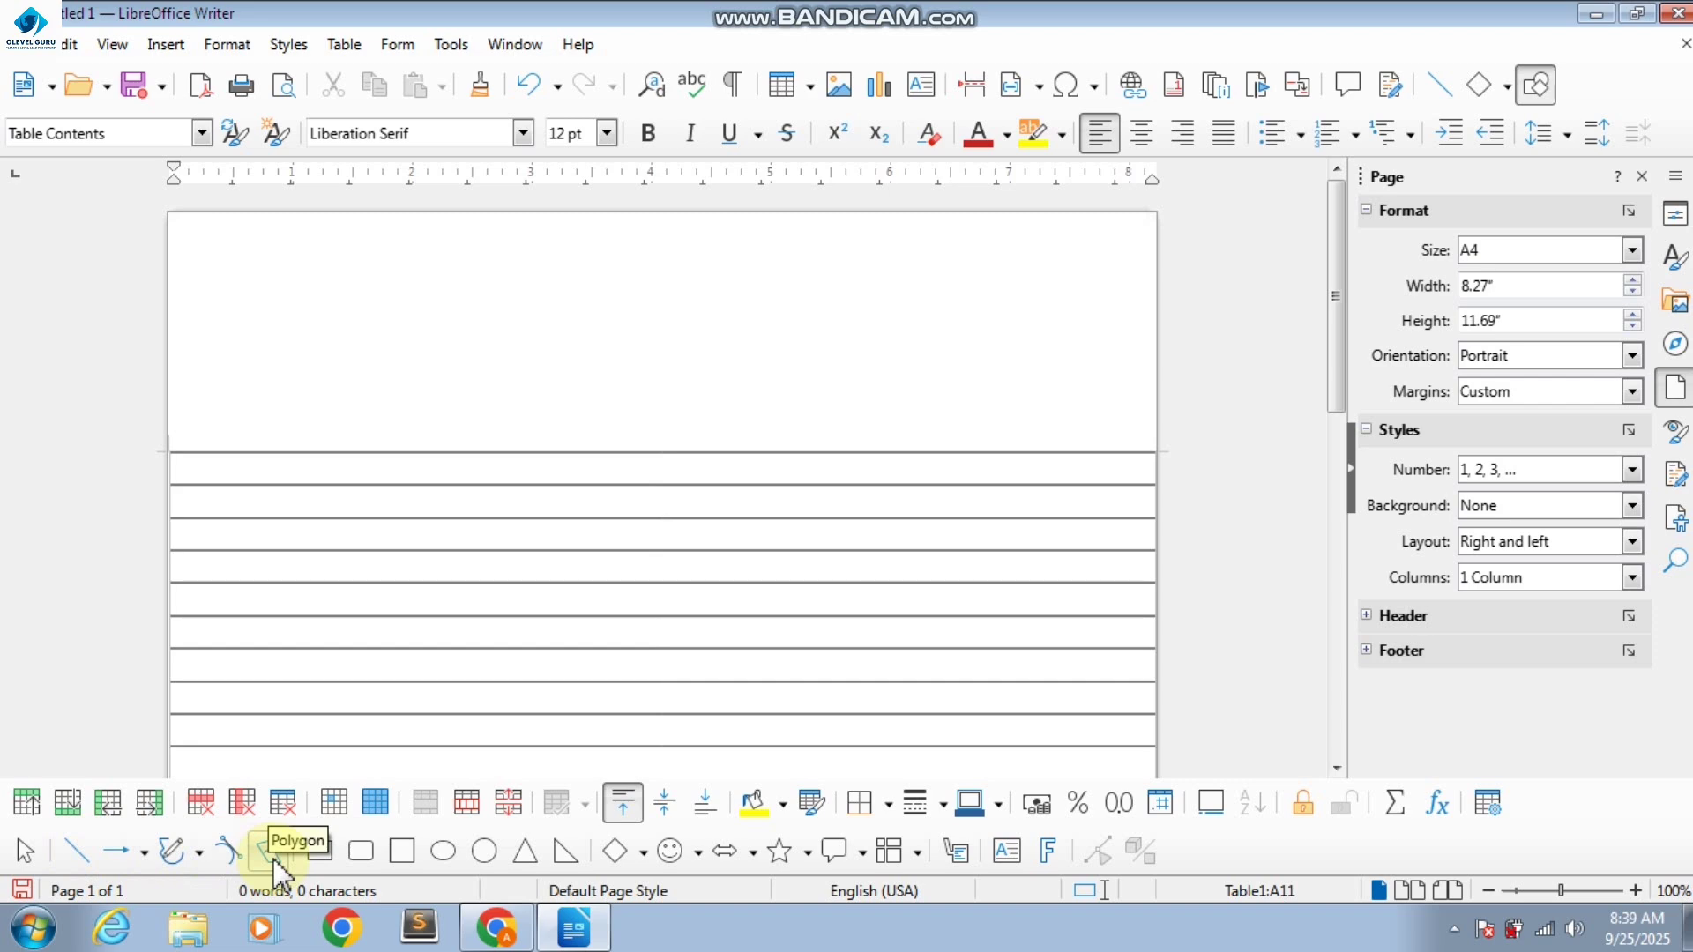
- Check in the list of available toolbars whether Drawing is enabled
{"action": "left_click", "coordinate": [110, 49]}
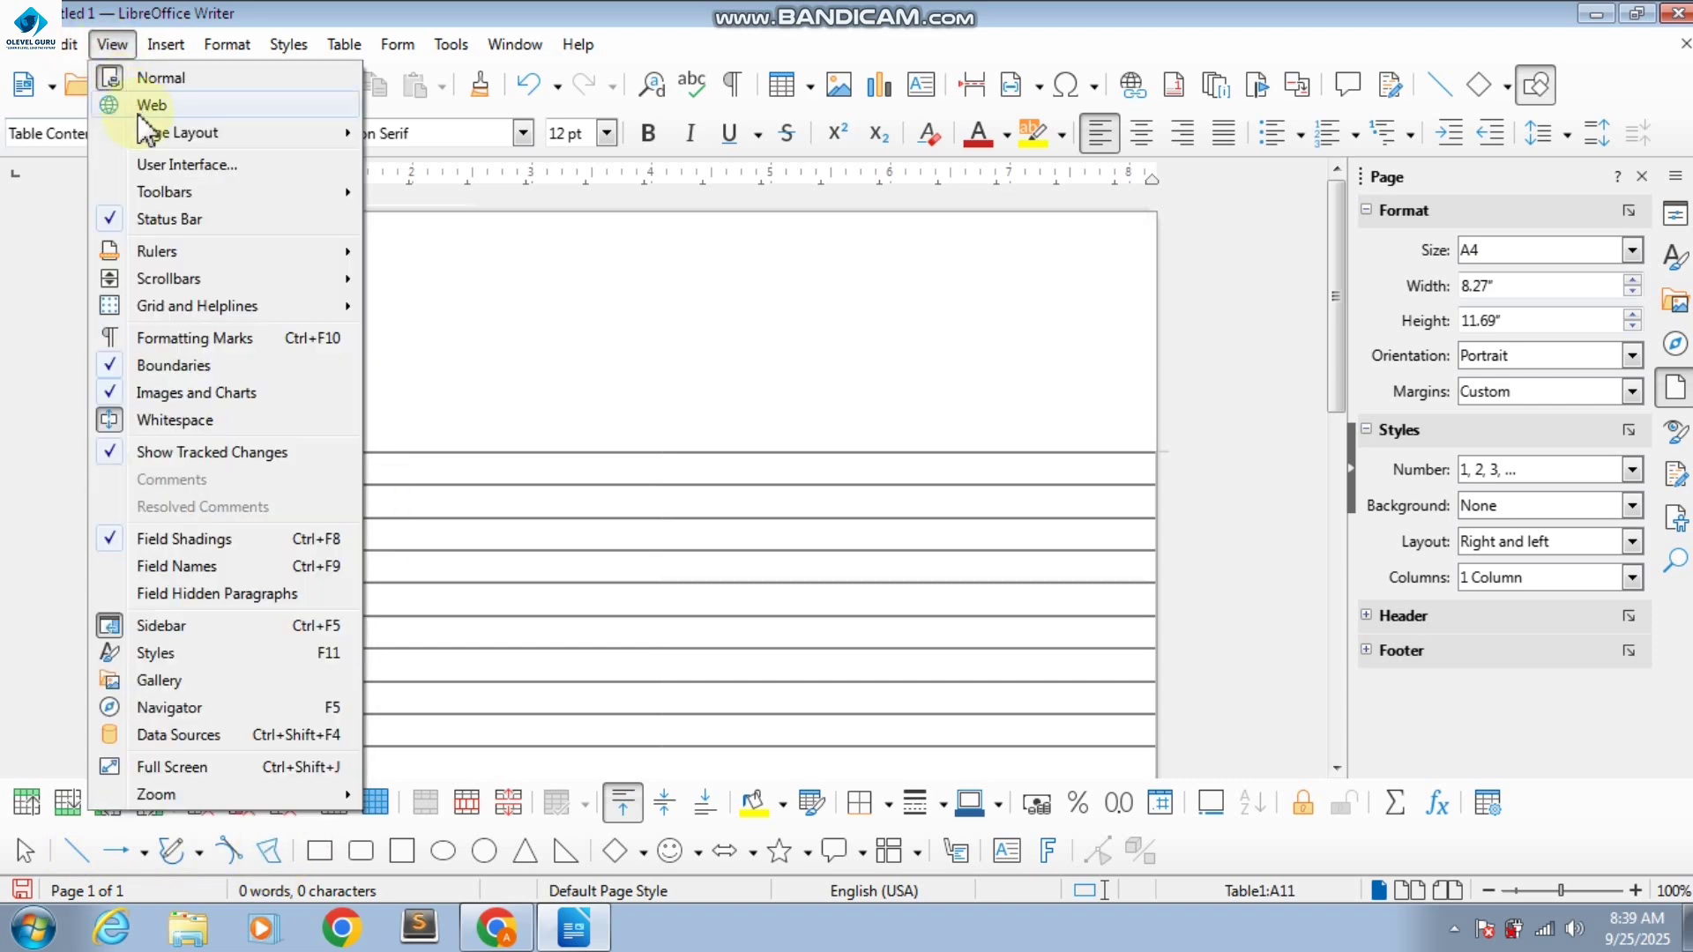
{"action": "mouse_move", "coordinate": [158, 188]}
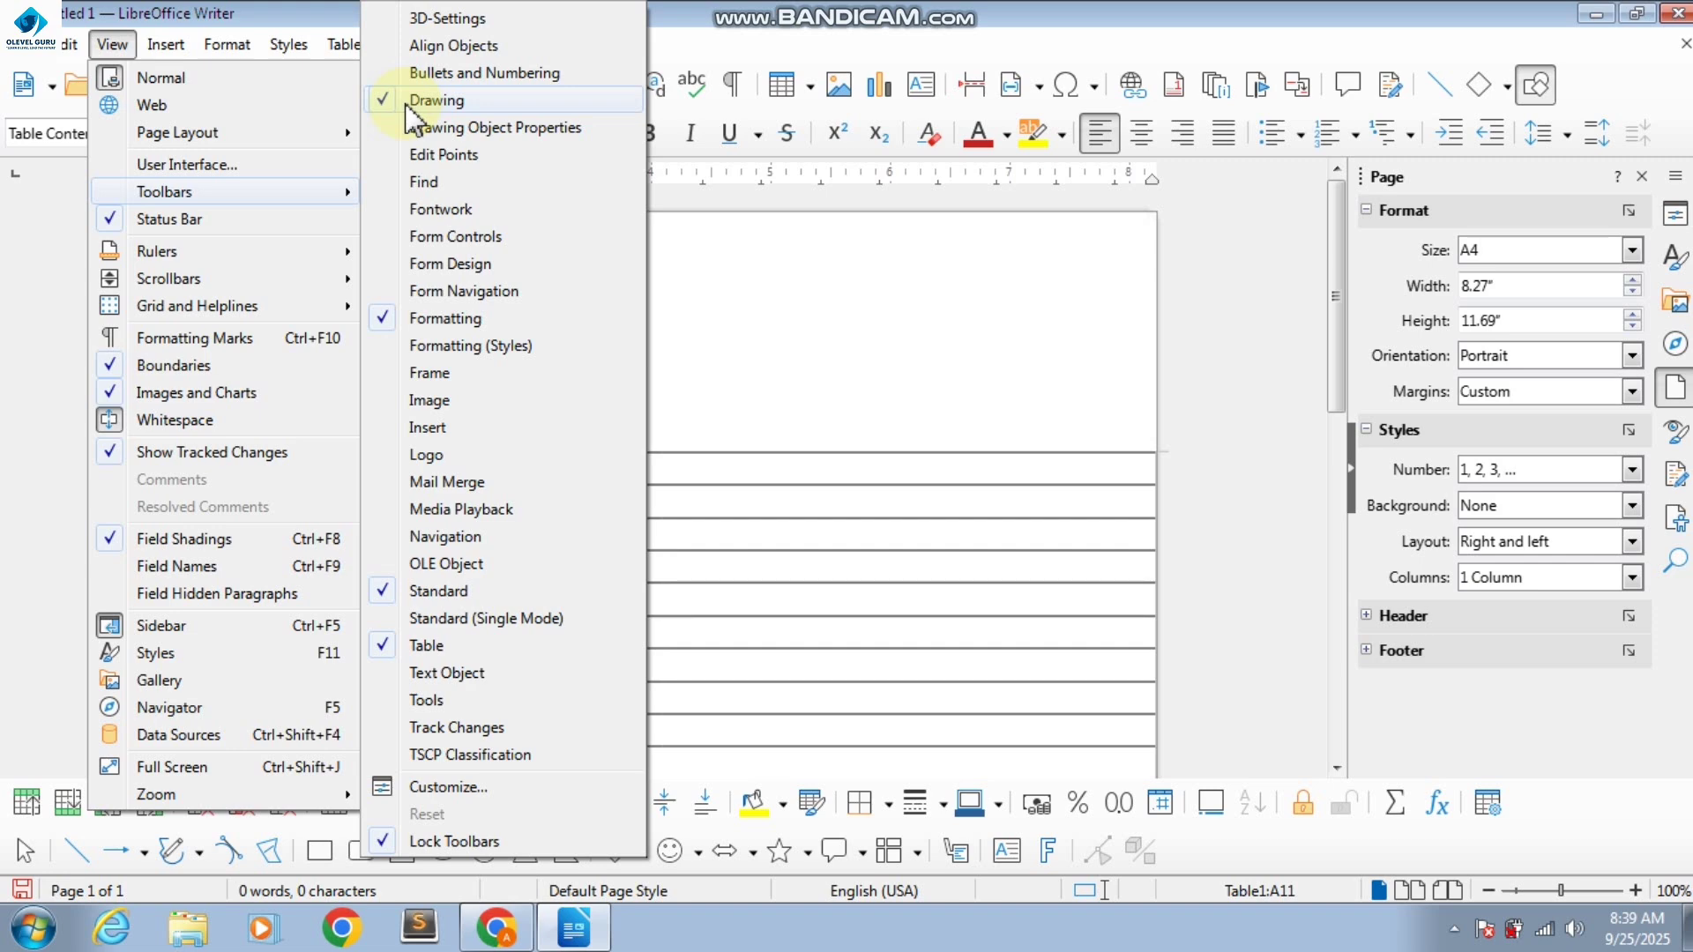
{"action": "left_click", "coordinate": [733, 314]}
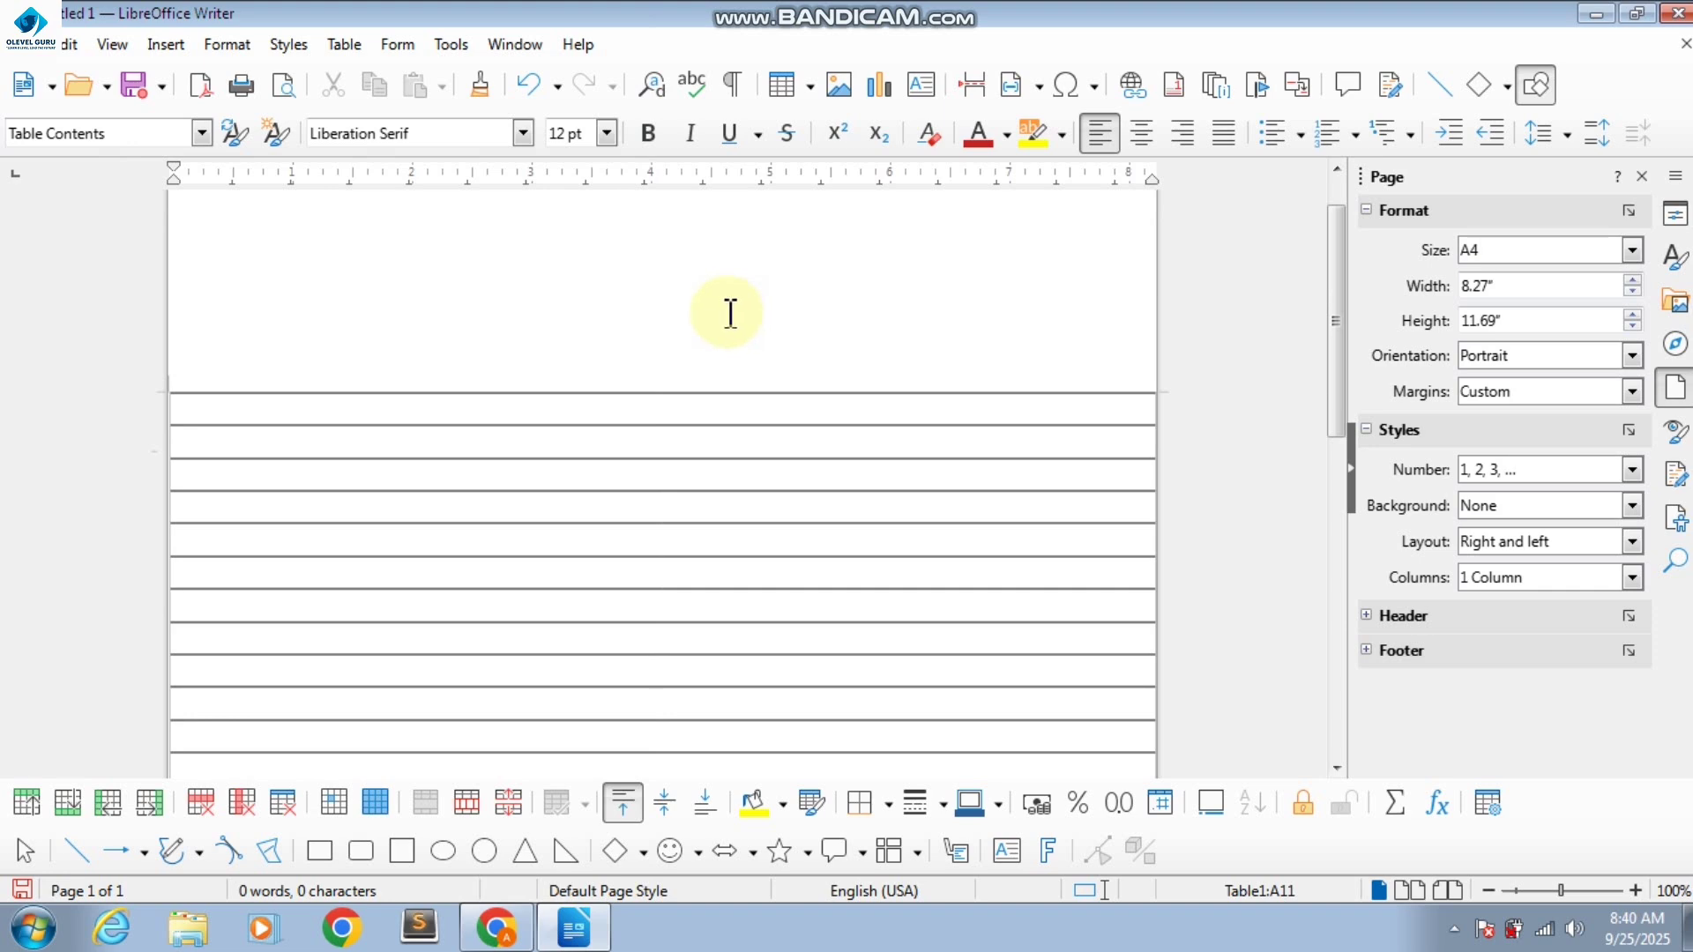
- Draw a vertical line about 11.68" long down the full page, about 1.22" from the page's left edge
{"action": "left_click", "coordinate": [86, 860]}
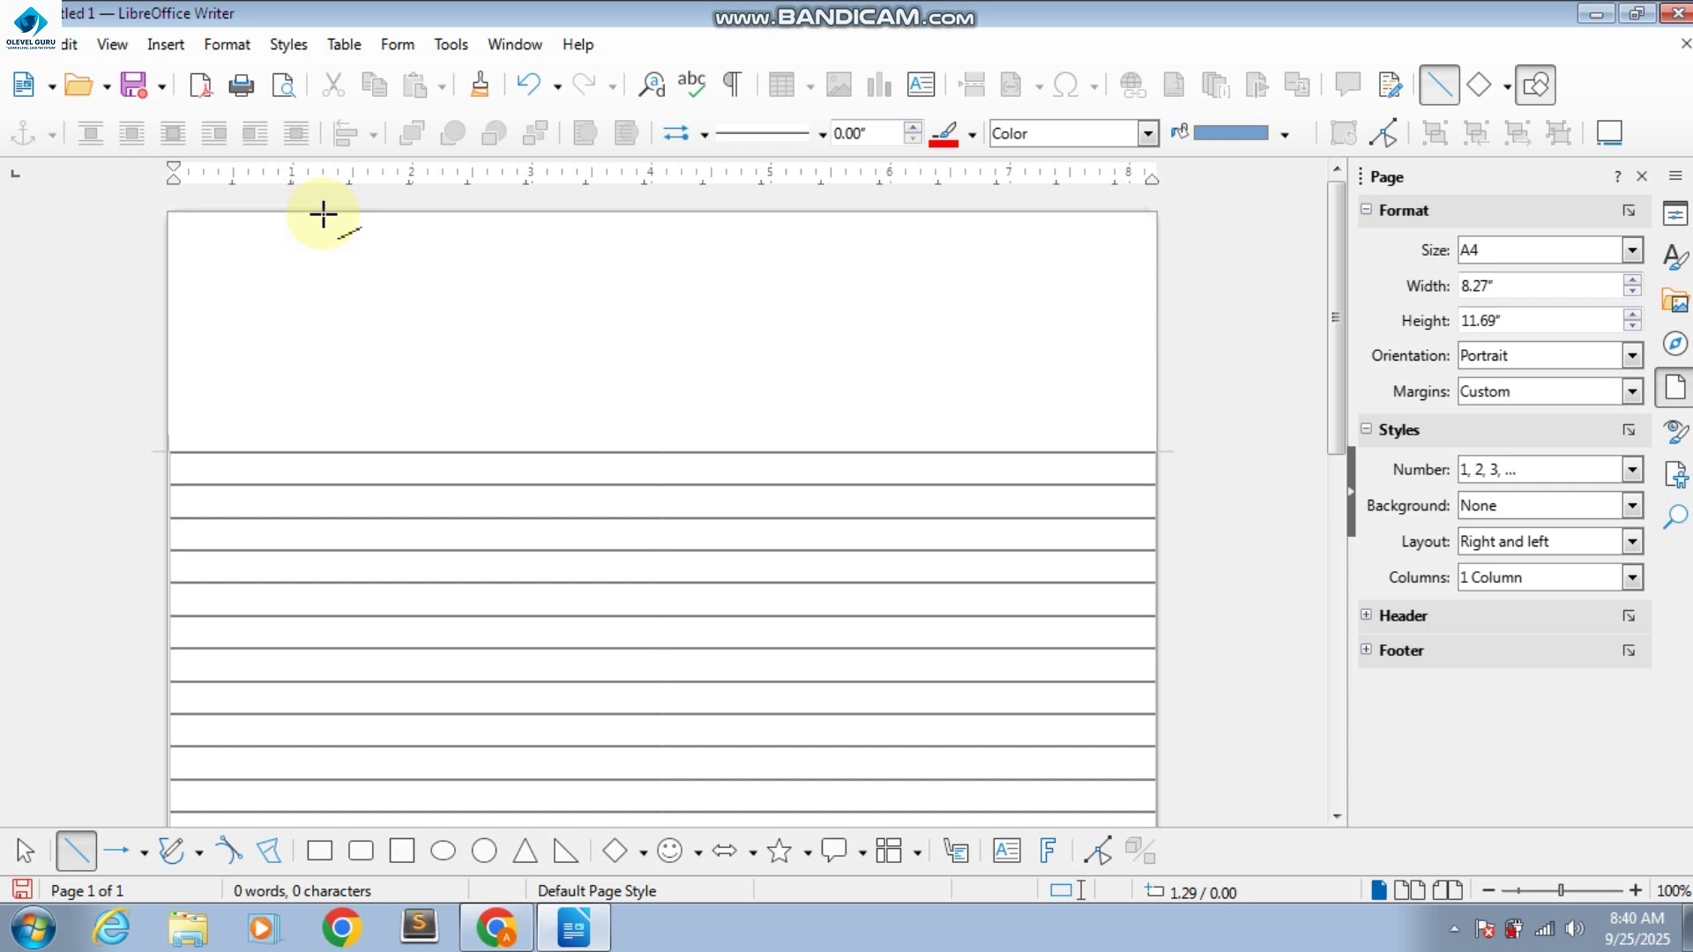
{"action": "left_click", "coordinate": [324, 214], "text": "shift"}
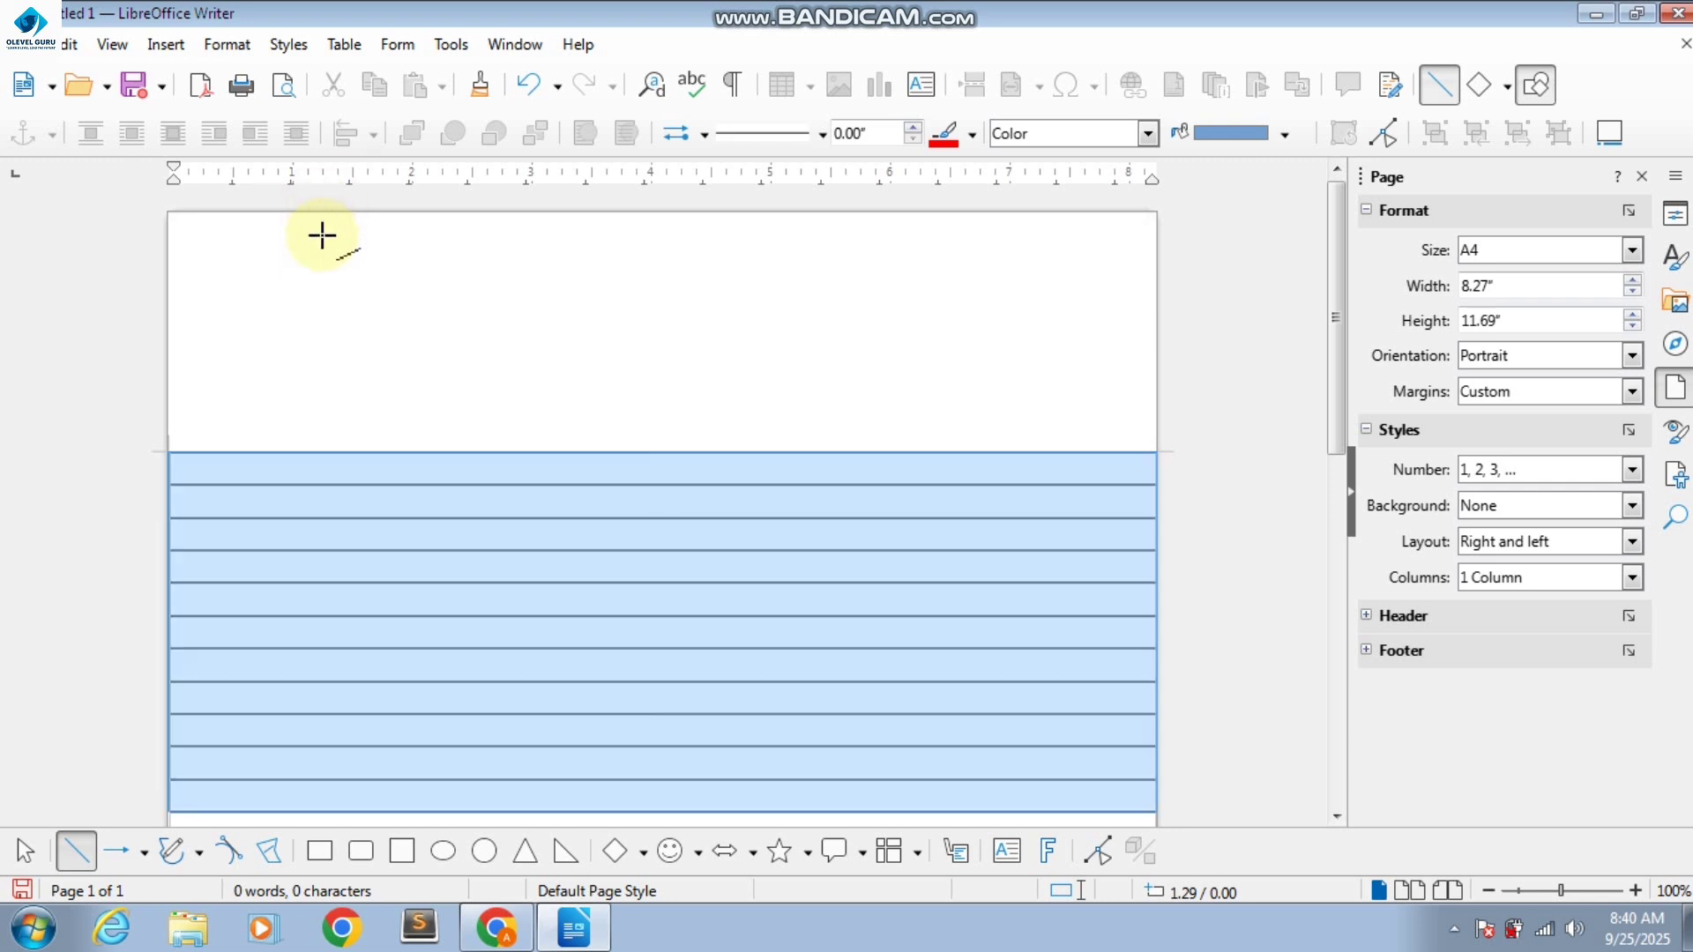
{"action": "mouse_move", "coordinate": [326, 215]}
{"action": "left_mouse_down"}
{"action": "mouse_move", "coordinate": [321, 854]}
{"action": "mouse_move", "coordinate": [331, 799]}
{"action": "mouse_move", "coordinate": [336, 846]}
{"action": "mouse_move", "coordinate": [344, 797]}
{"action": "mouse_move", "coordinate": [343, 831]}
{"action": "mouse_move", "coordinate": [351, 816]}
{"action": "left_mouse_up"}
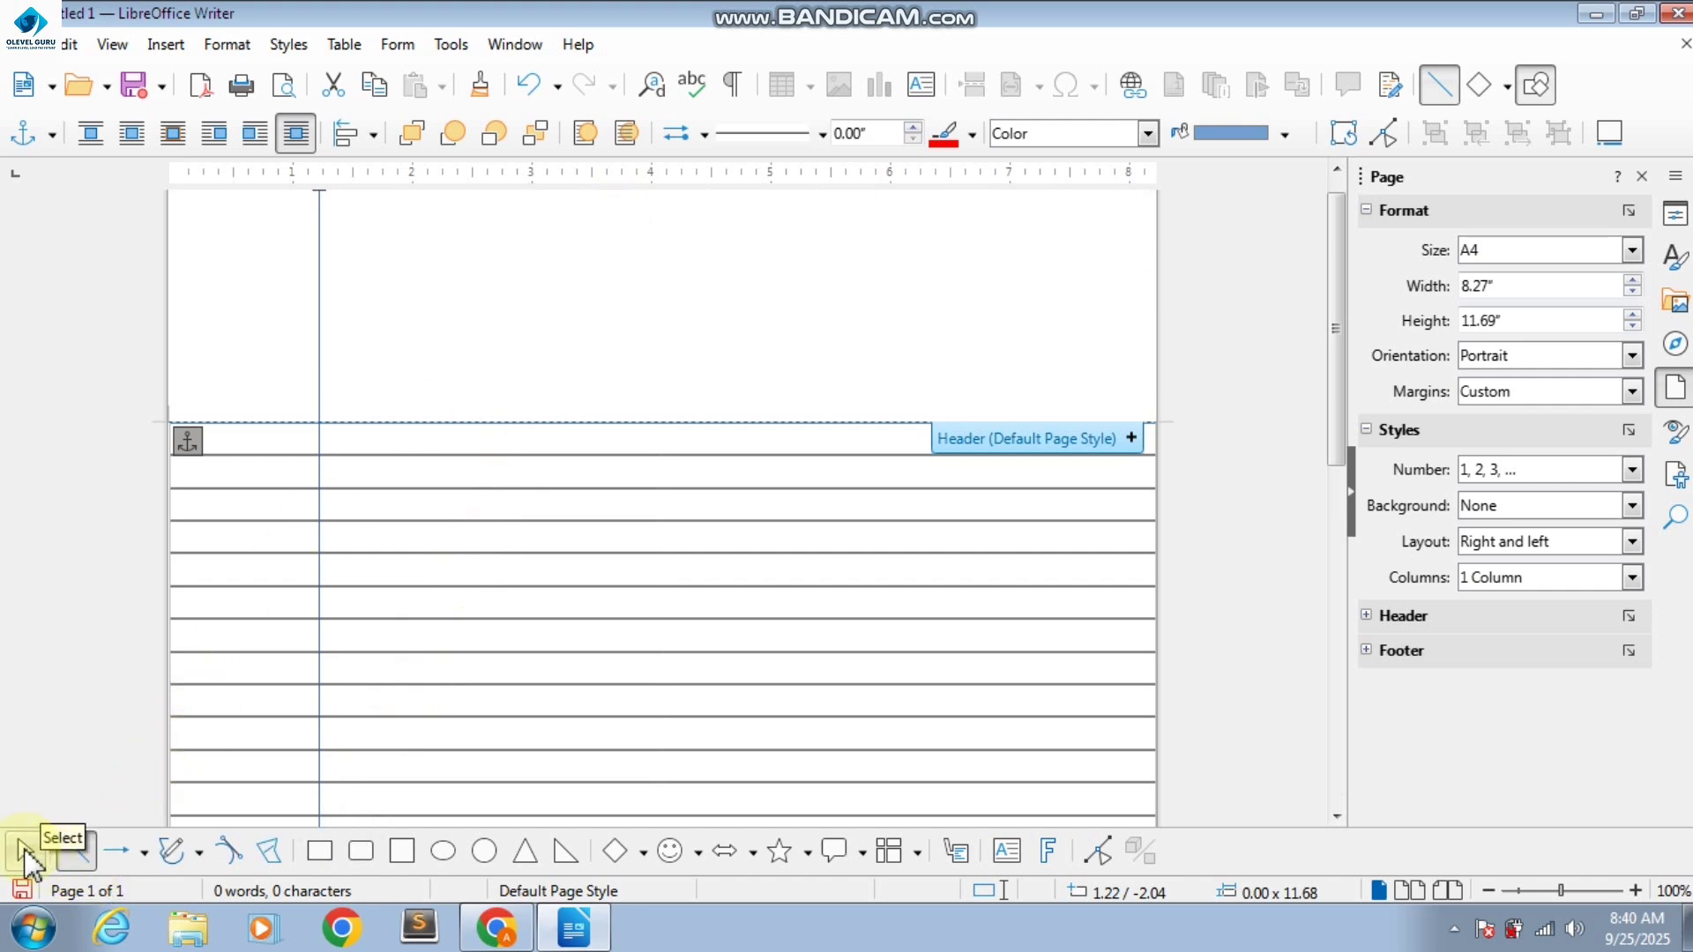
{"action": "left_click", "coordinate": [25, 852]}
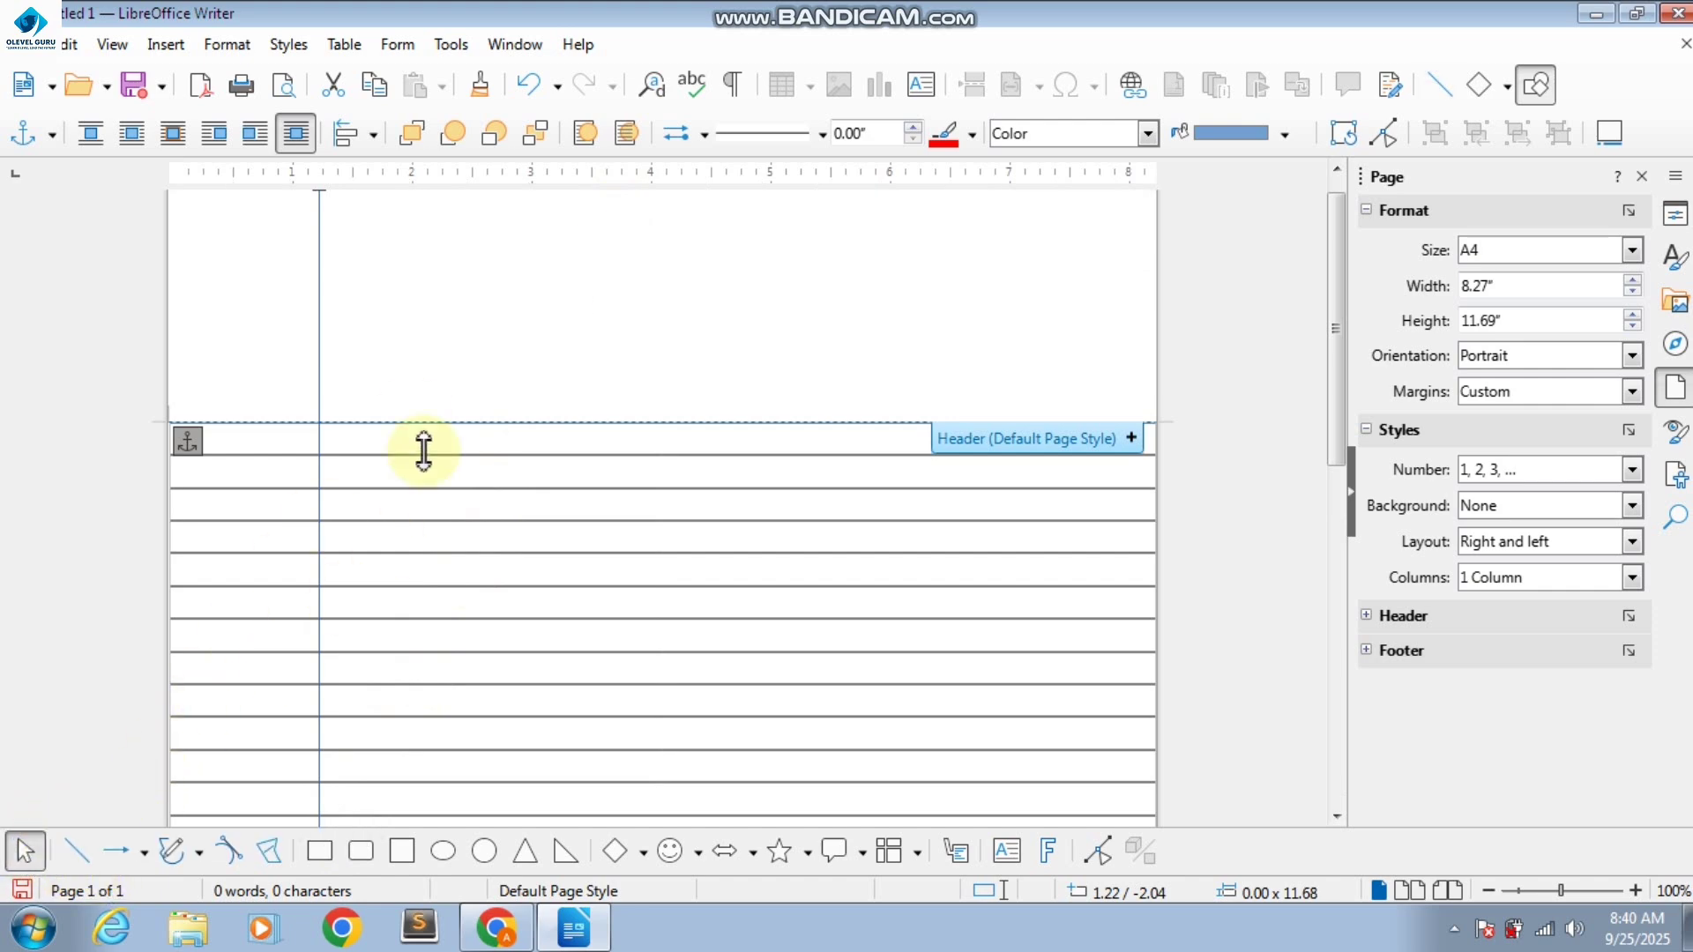
- Set the vertical line's thickness to 0.02" and its color to red
{"action": "left_click", "coordinate": [315, 305]}
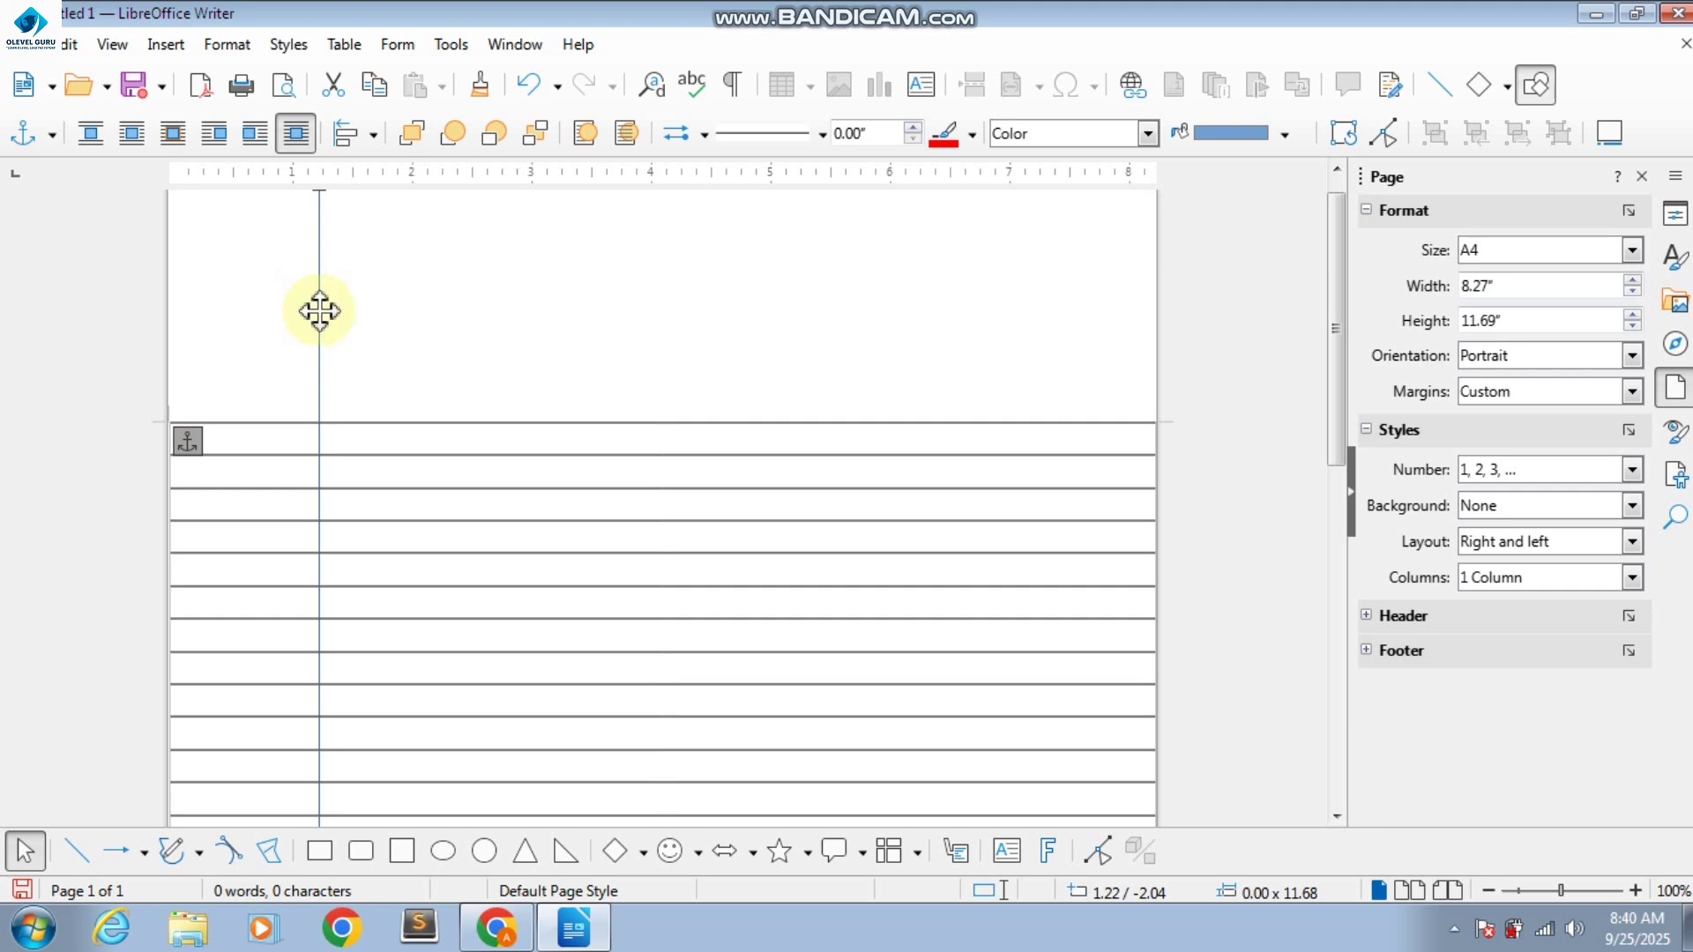
{"action": "left_click", "coordinate": [316, 305]}
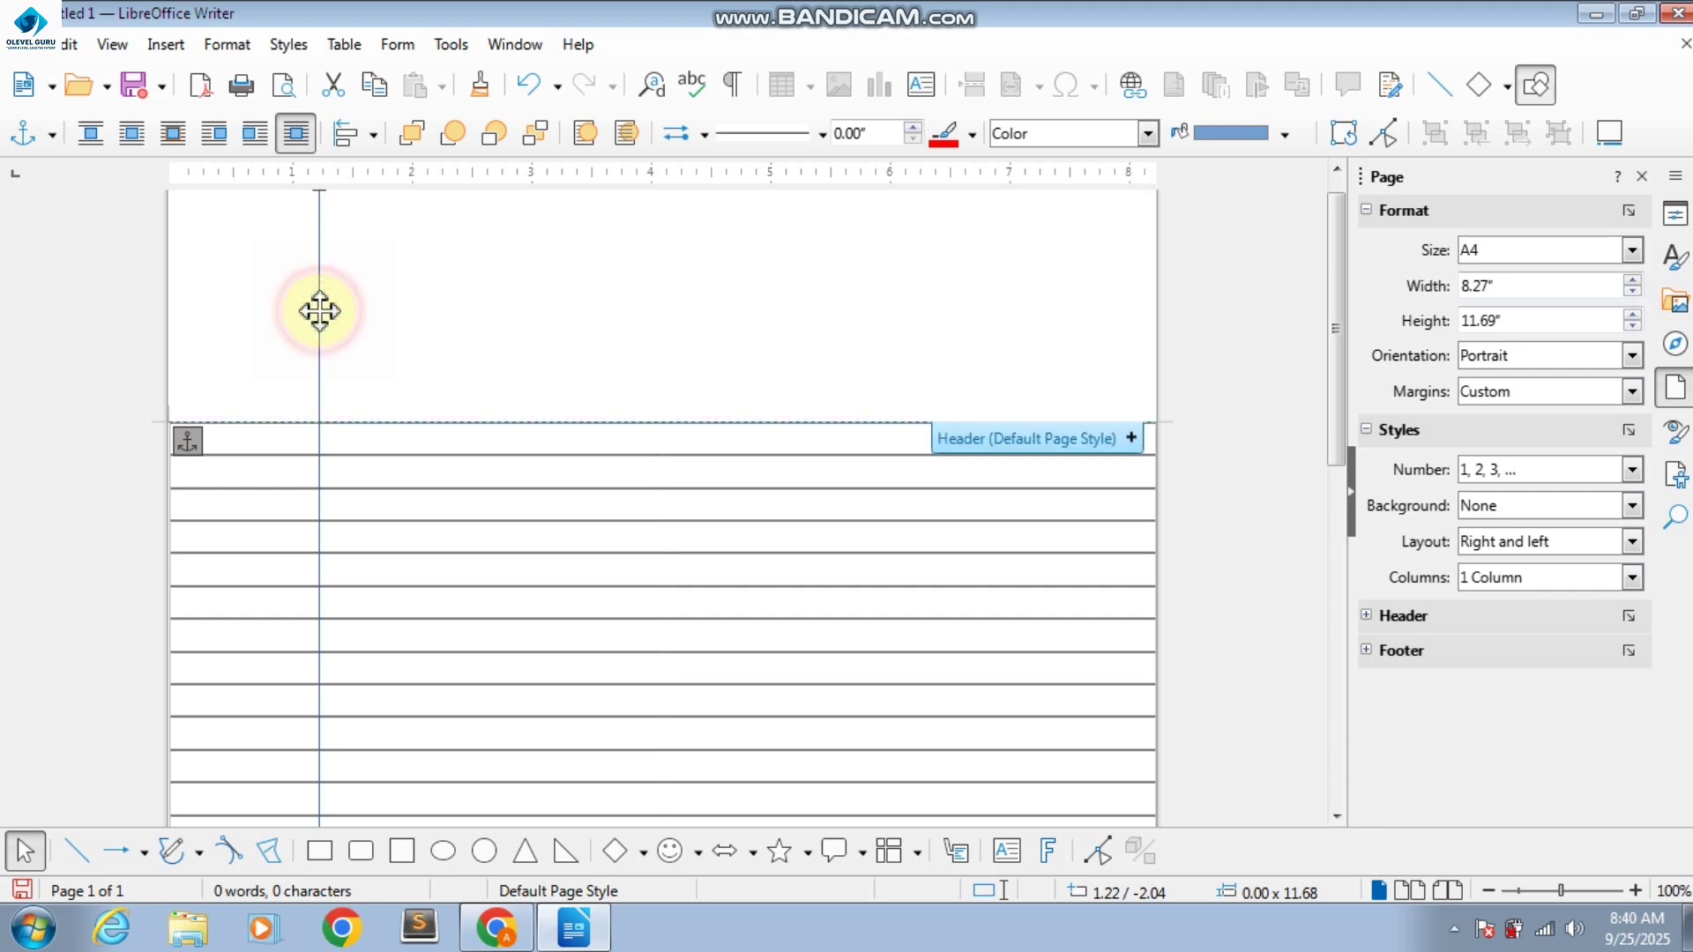
{"action": "left_click", "coordinate": [914, 129]}
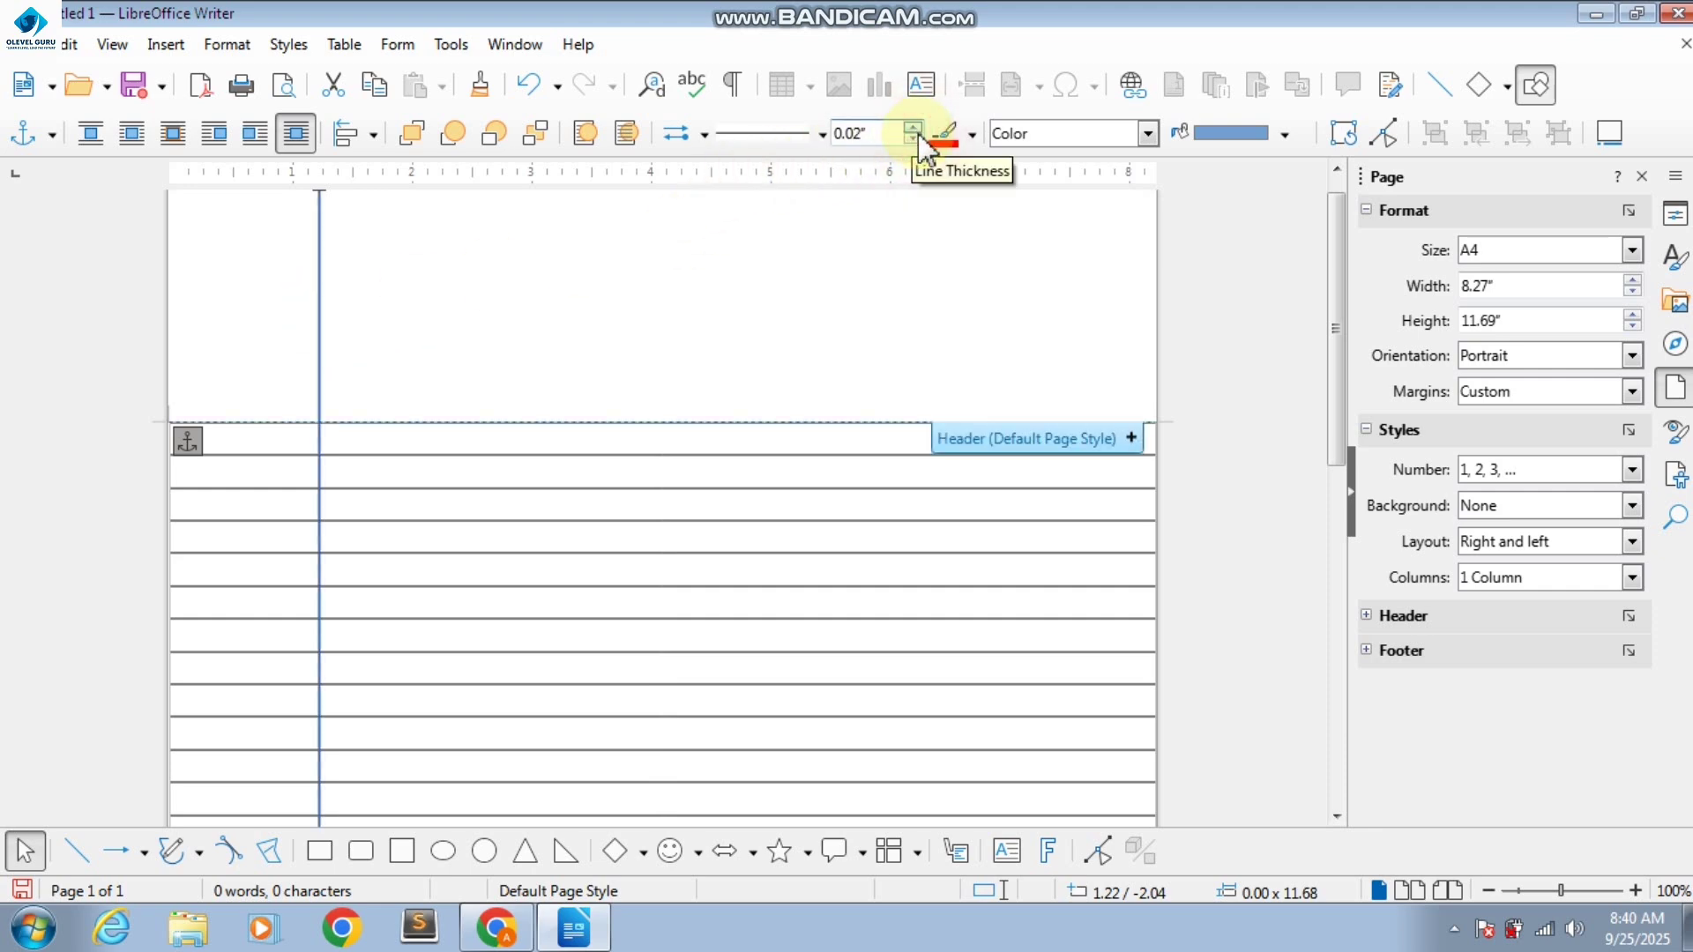
{"action": "left_click", "coordinate": [942, 134]}
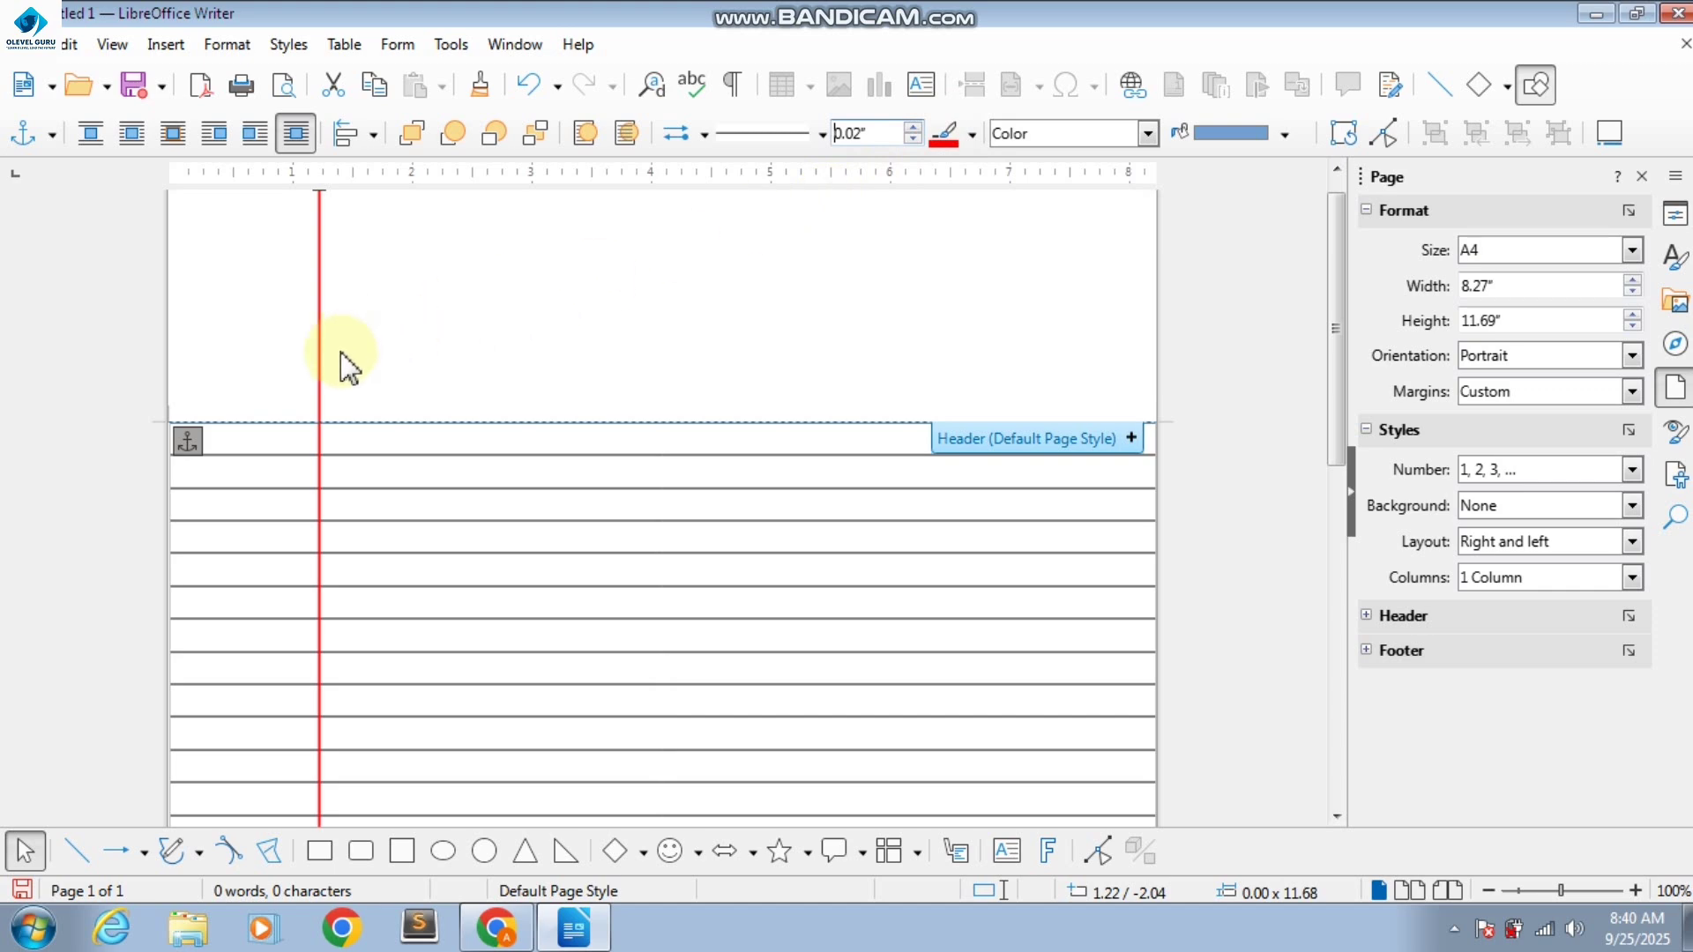
- Duplicate the red vertical line and place the copy about 0.1" to the right of the original
{"action": "left_click", "coordinate": [318, 361]}
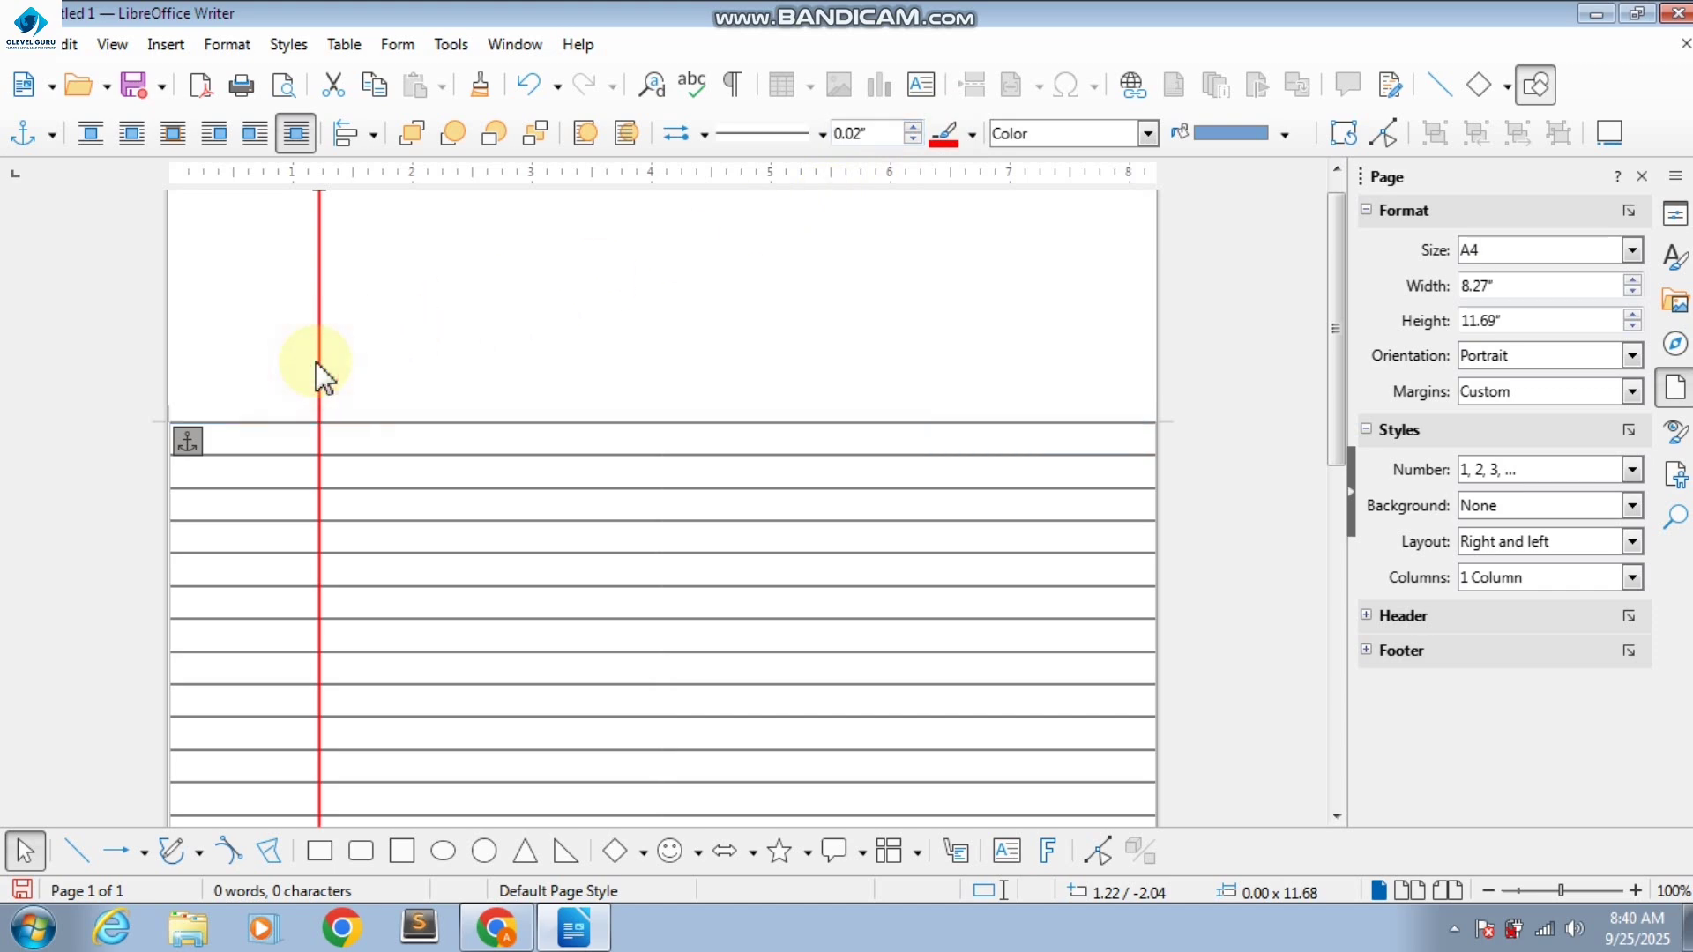
{"action": "left_click", "coordinate": [318, 359]}
{"action": "left_click", "coordinate": [318, 359]}
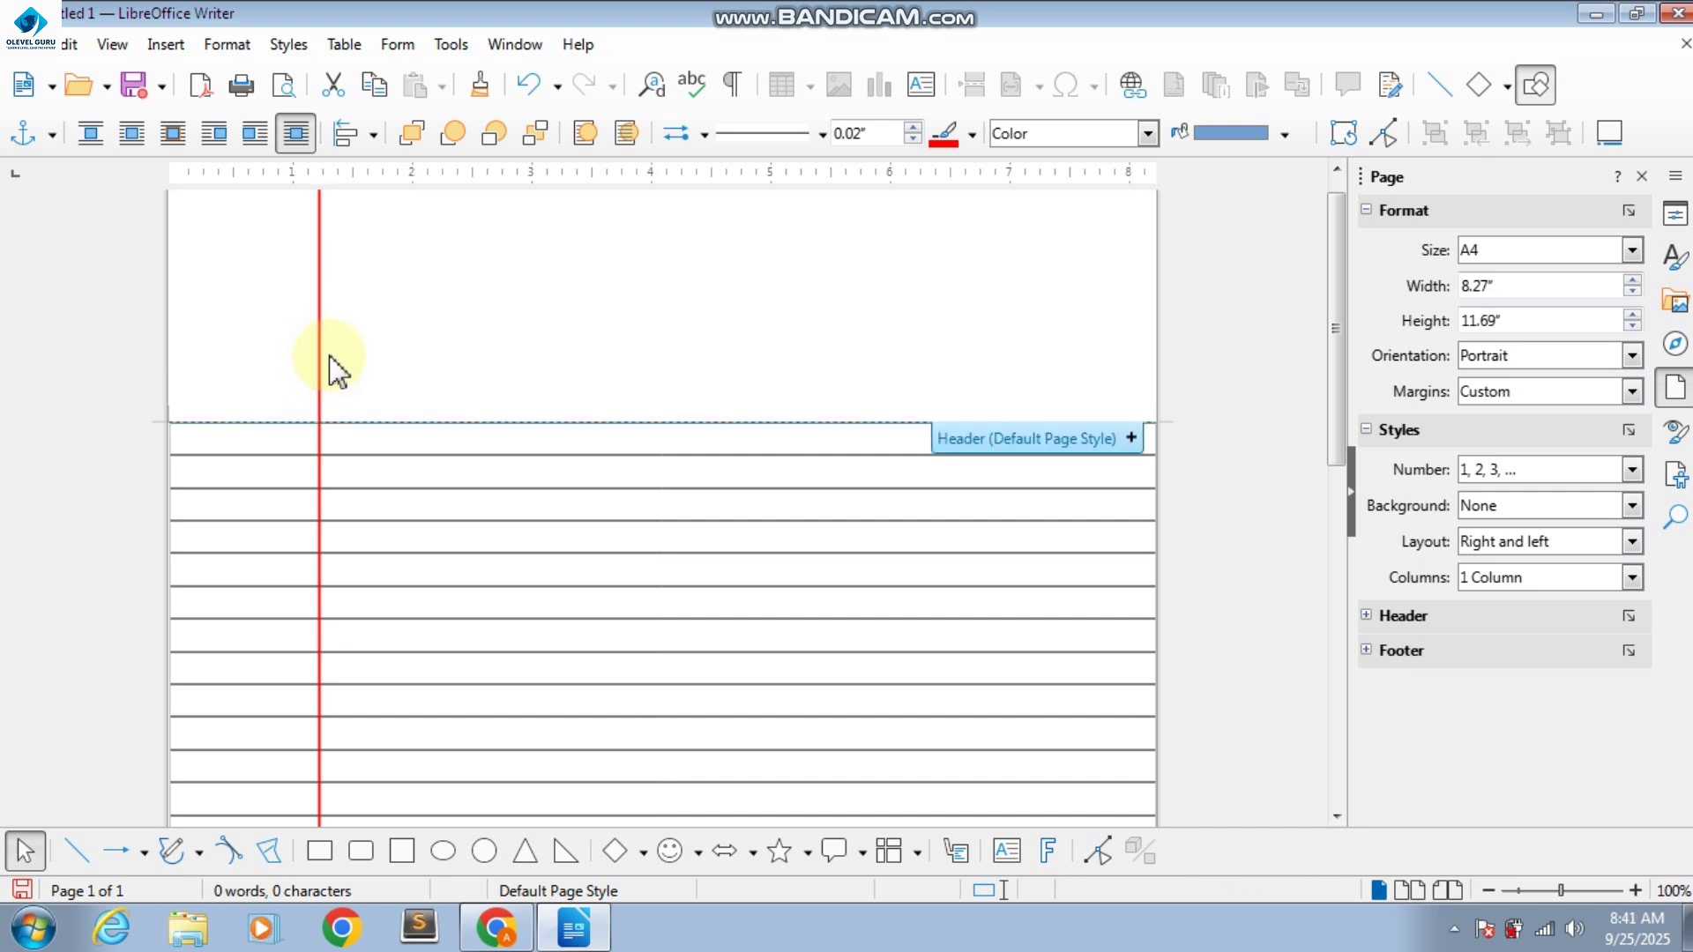
{"action": "left_click", "coordinate": [321, 364]}
{"action": "left_click_drag", "start_coordinate": [320, 369], "coordinate": [332, 371]}
{"action": "scroll", "coordinate": [418, 384], "scroll_direction": "up", "scroll_amount": 1}
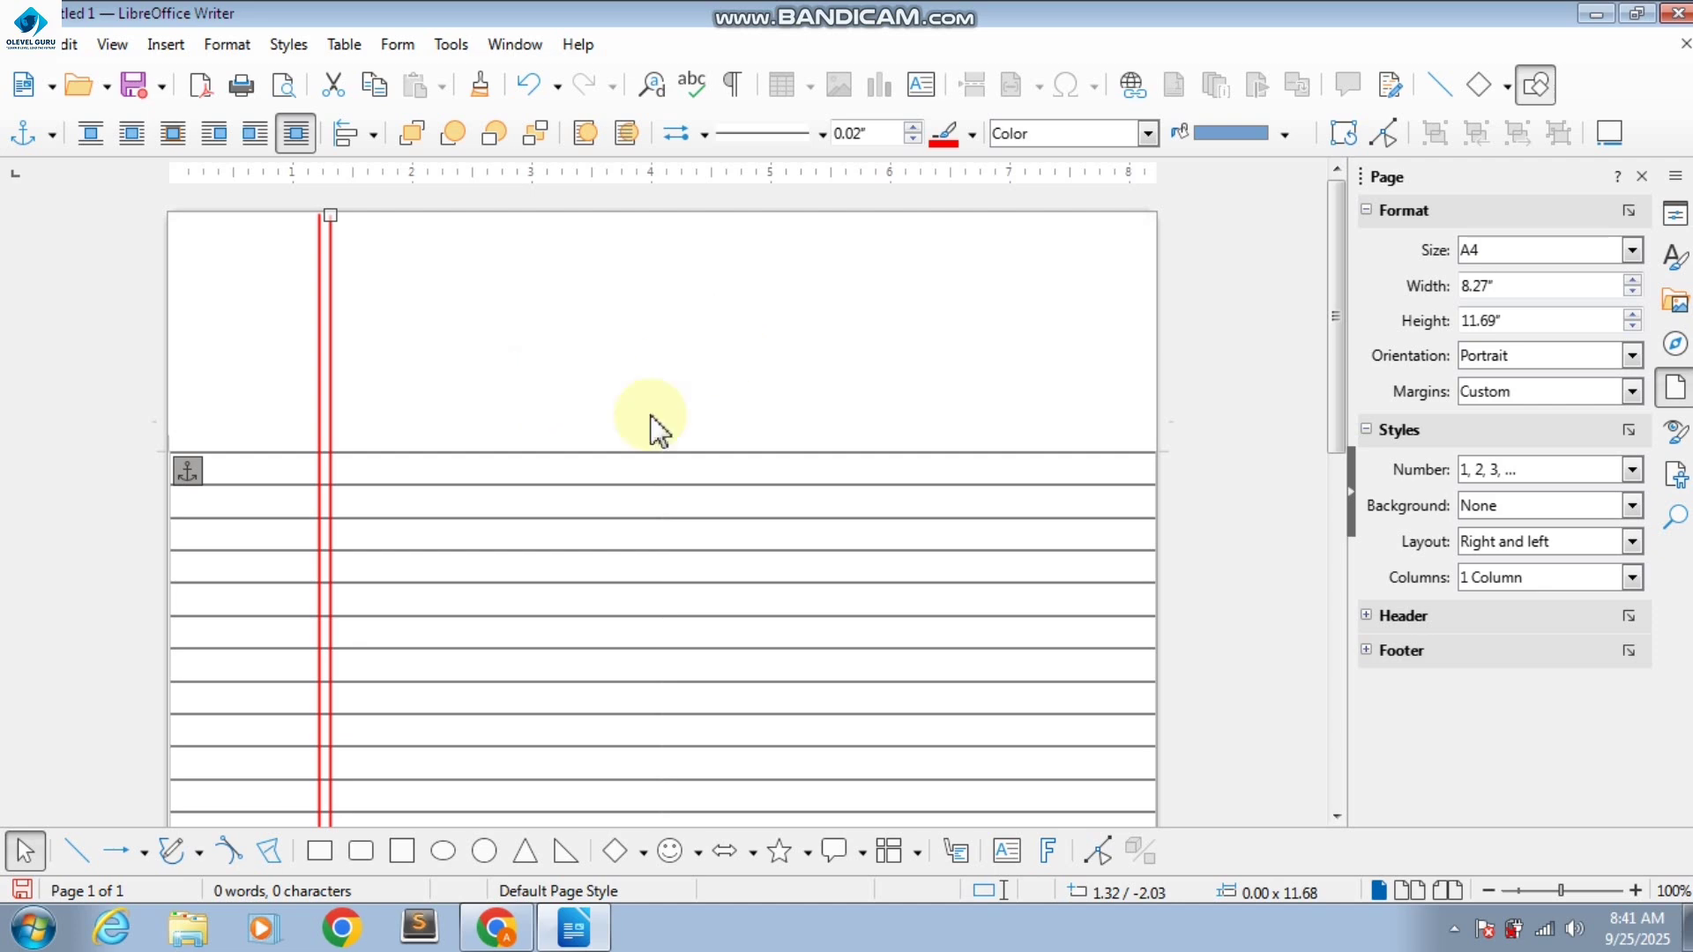
- Draw a red horizontal line about 8.25" long and 0.02" thick across the page, about 0.4" above the first ruled line
{"action": "left_click", "coordinate": [81, 857]}
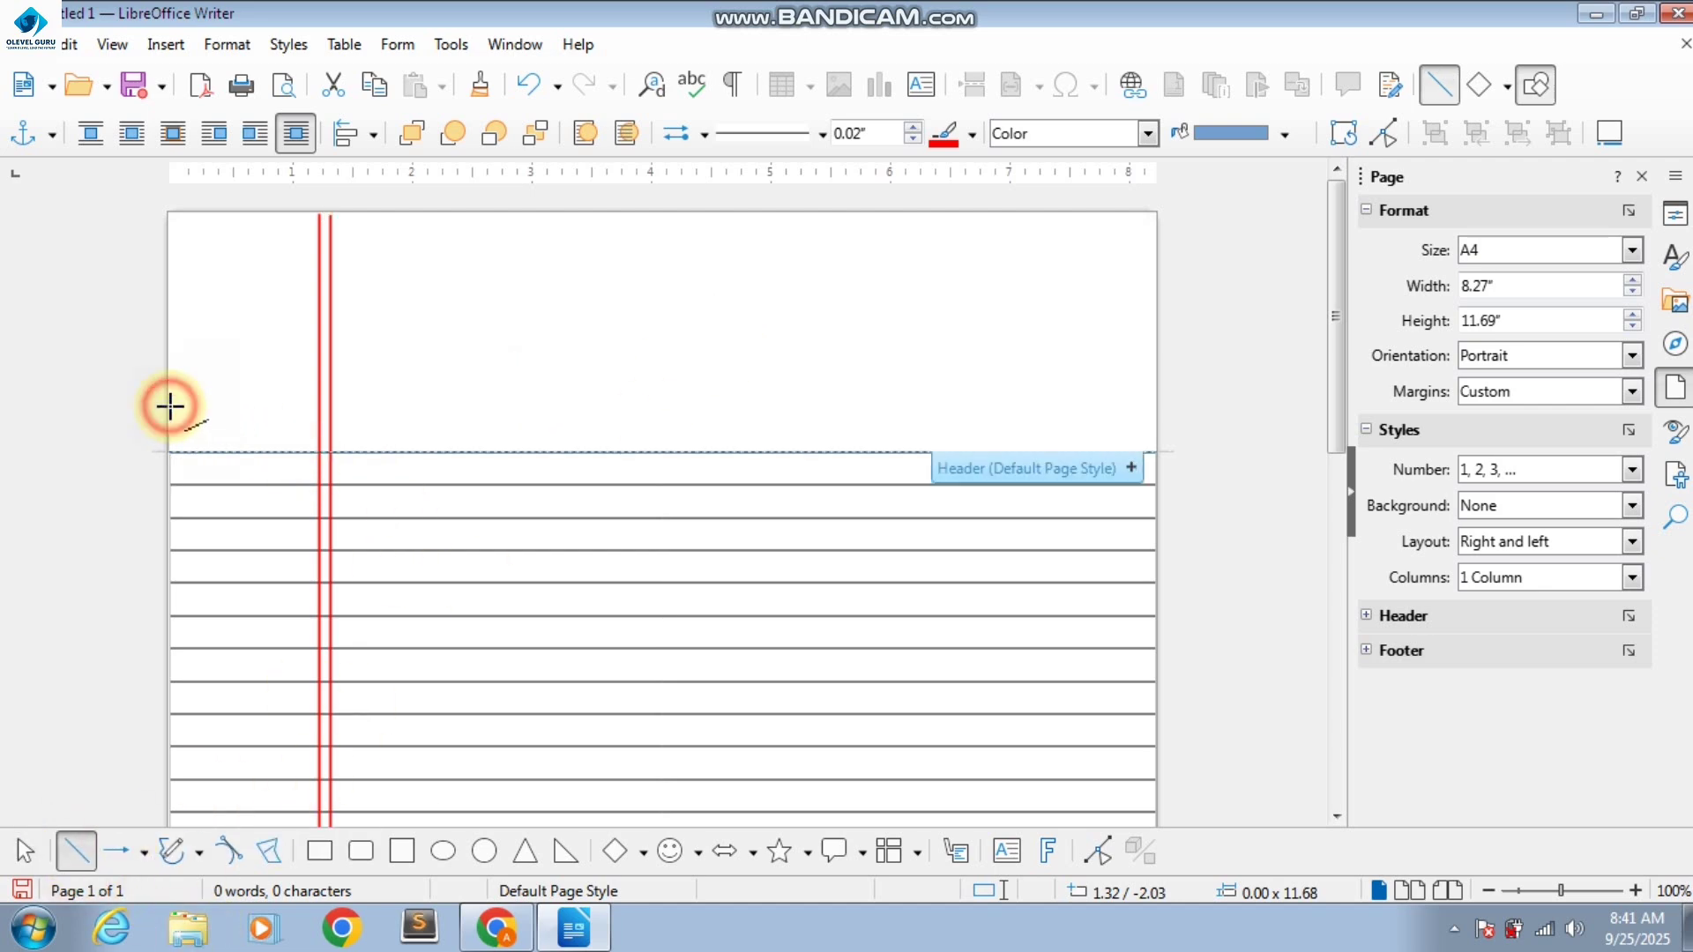
{"action": "left_click_drag", "start_coordinate": [170, 406], "coordinate": [1155, 448]}
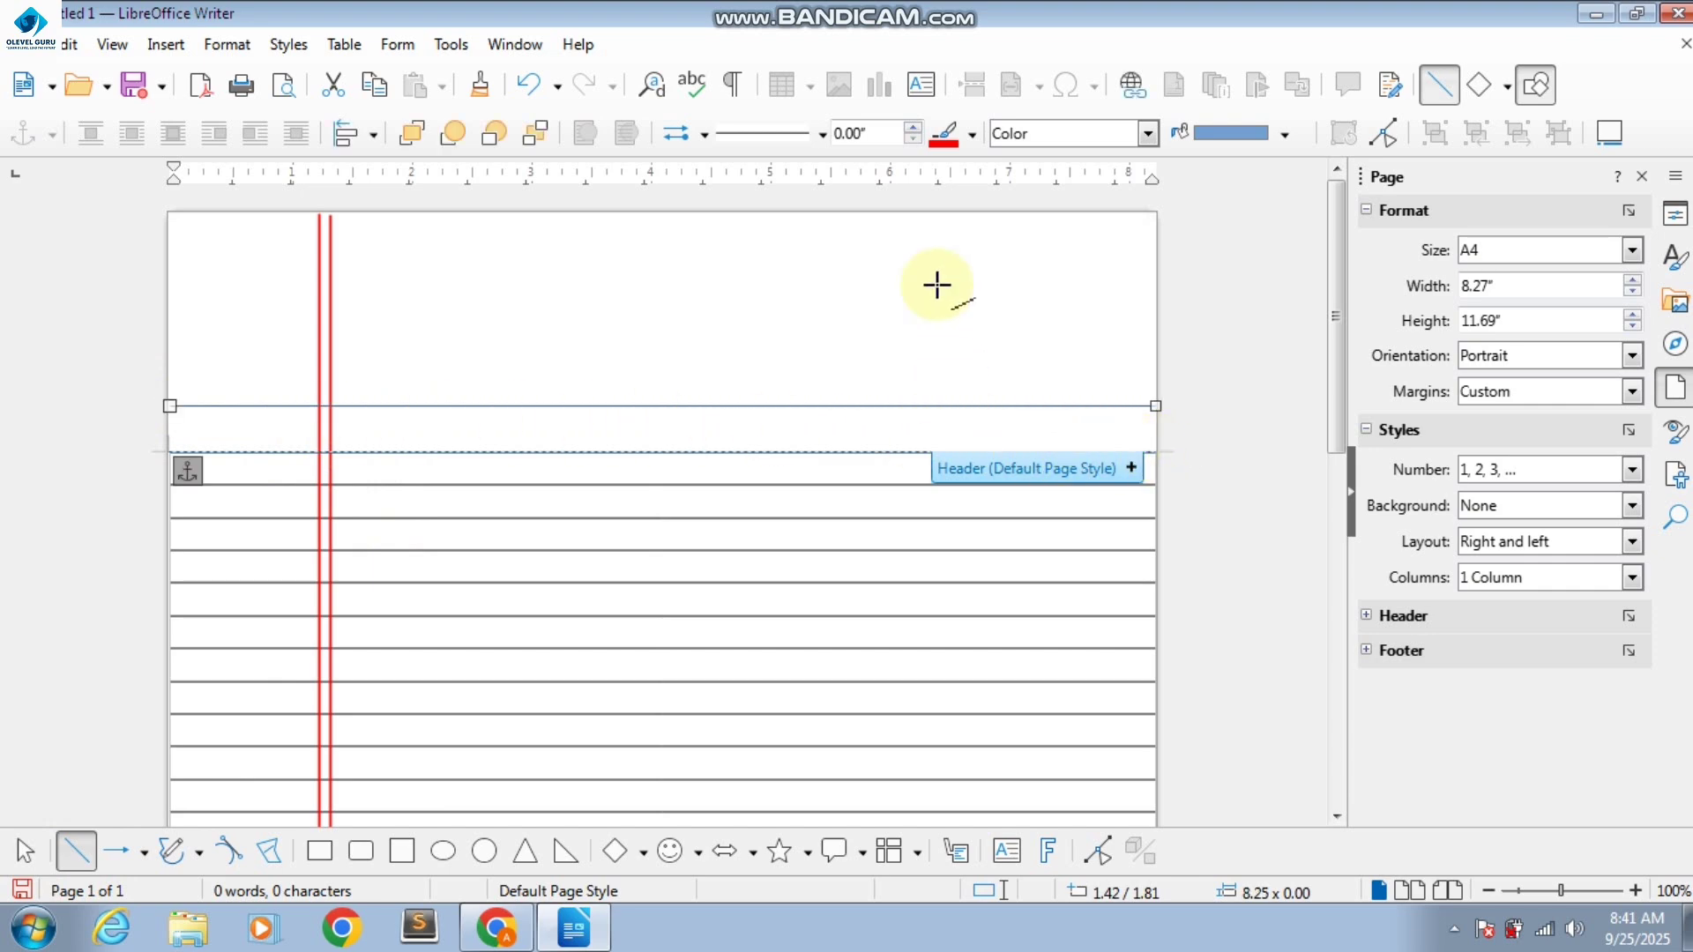
{"action": "left_click", "coordinate": [913, 127]}
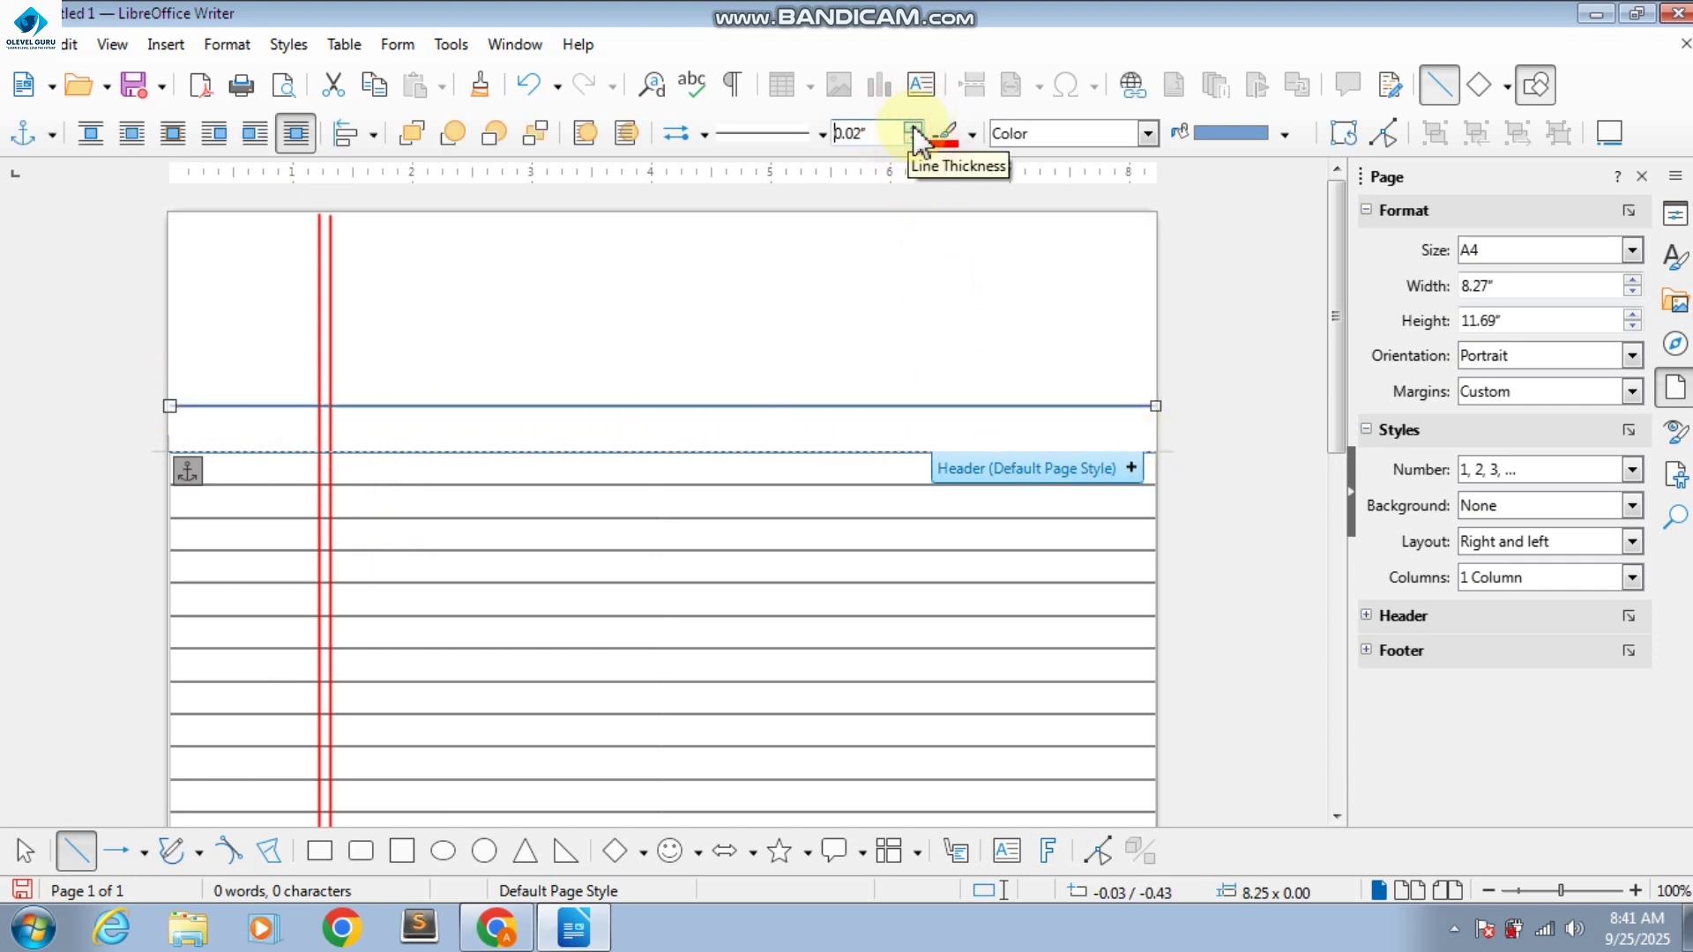
{"action": "left_click", "coordinate": [940, 141]}
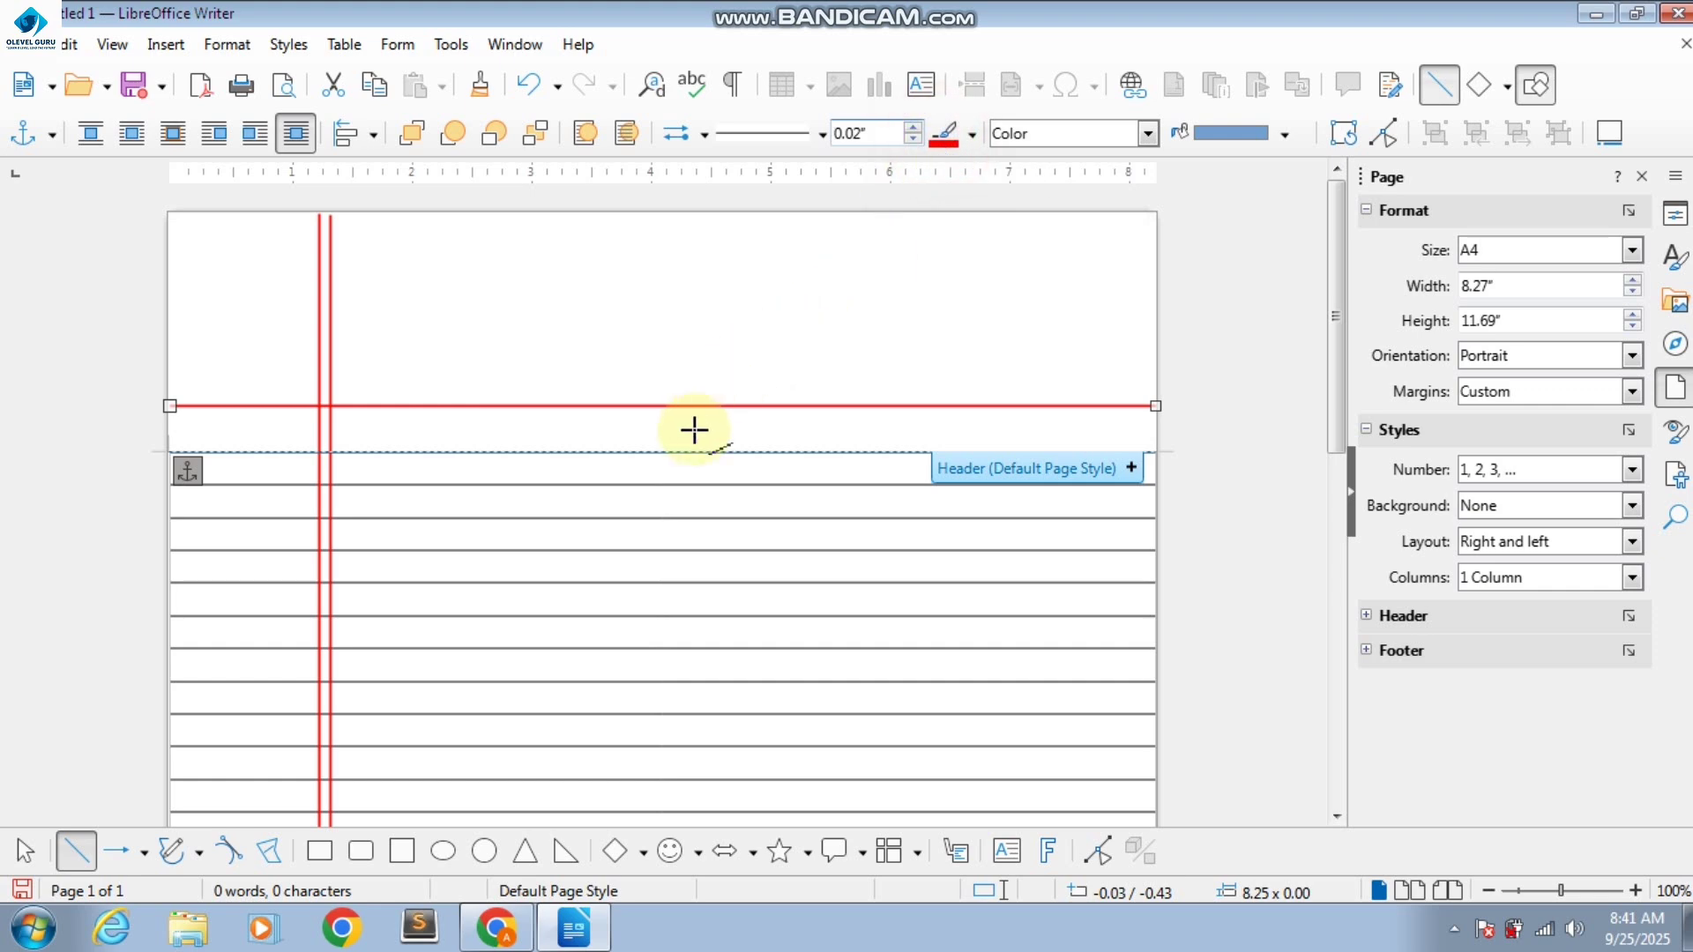
- Duplicate the red horizontal line and place the copy about 0.05" above the original
{"action": "left_click", "coordinate": [59, 860]}
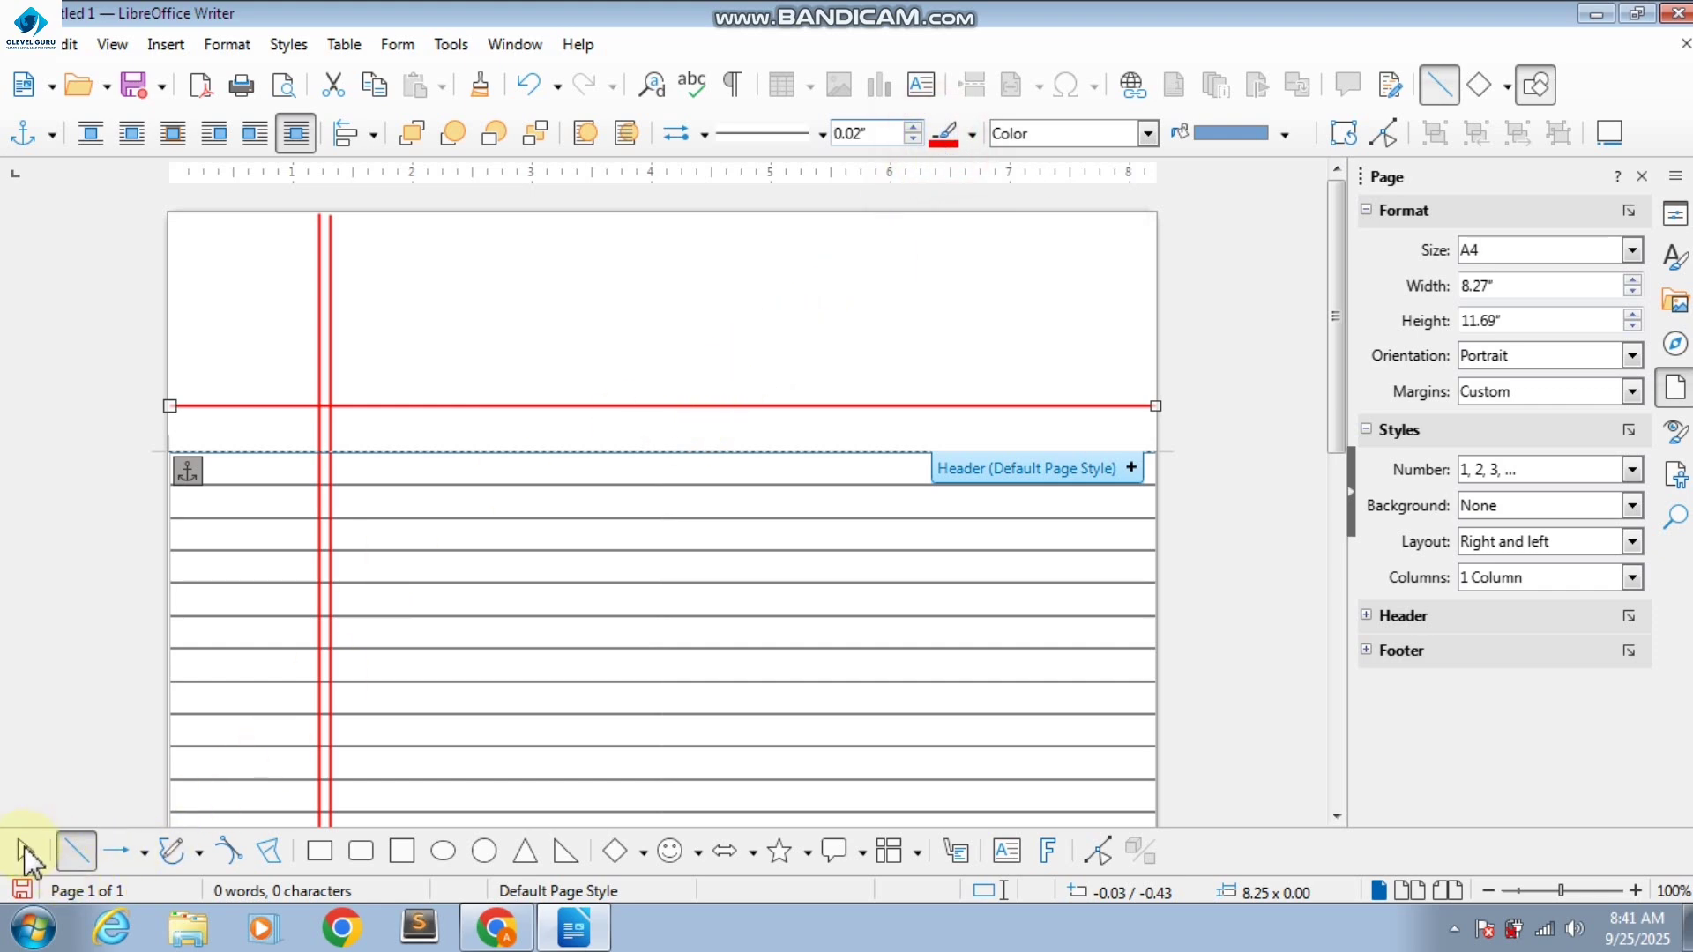
{"action": "left_click", "coordinate": [26, 848]}
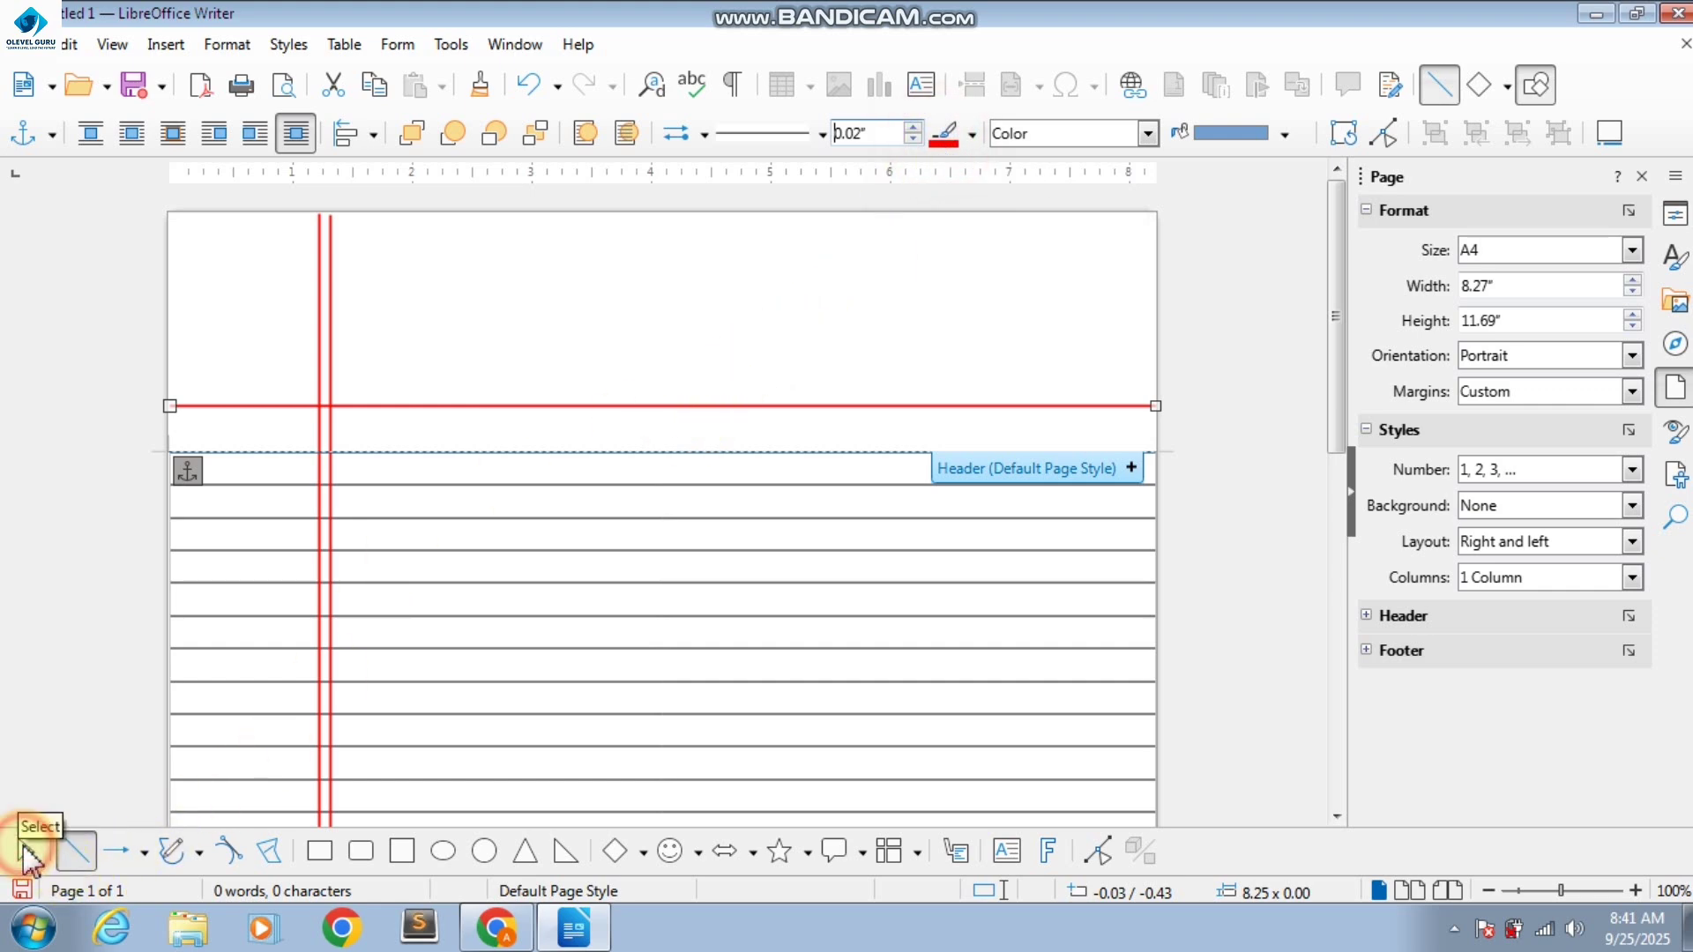
{"action": "left_click", "coordinate": [500, 404]}
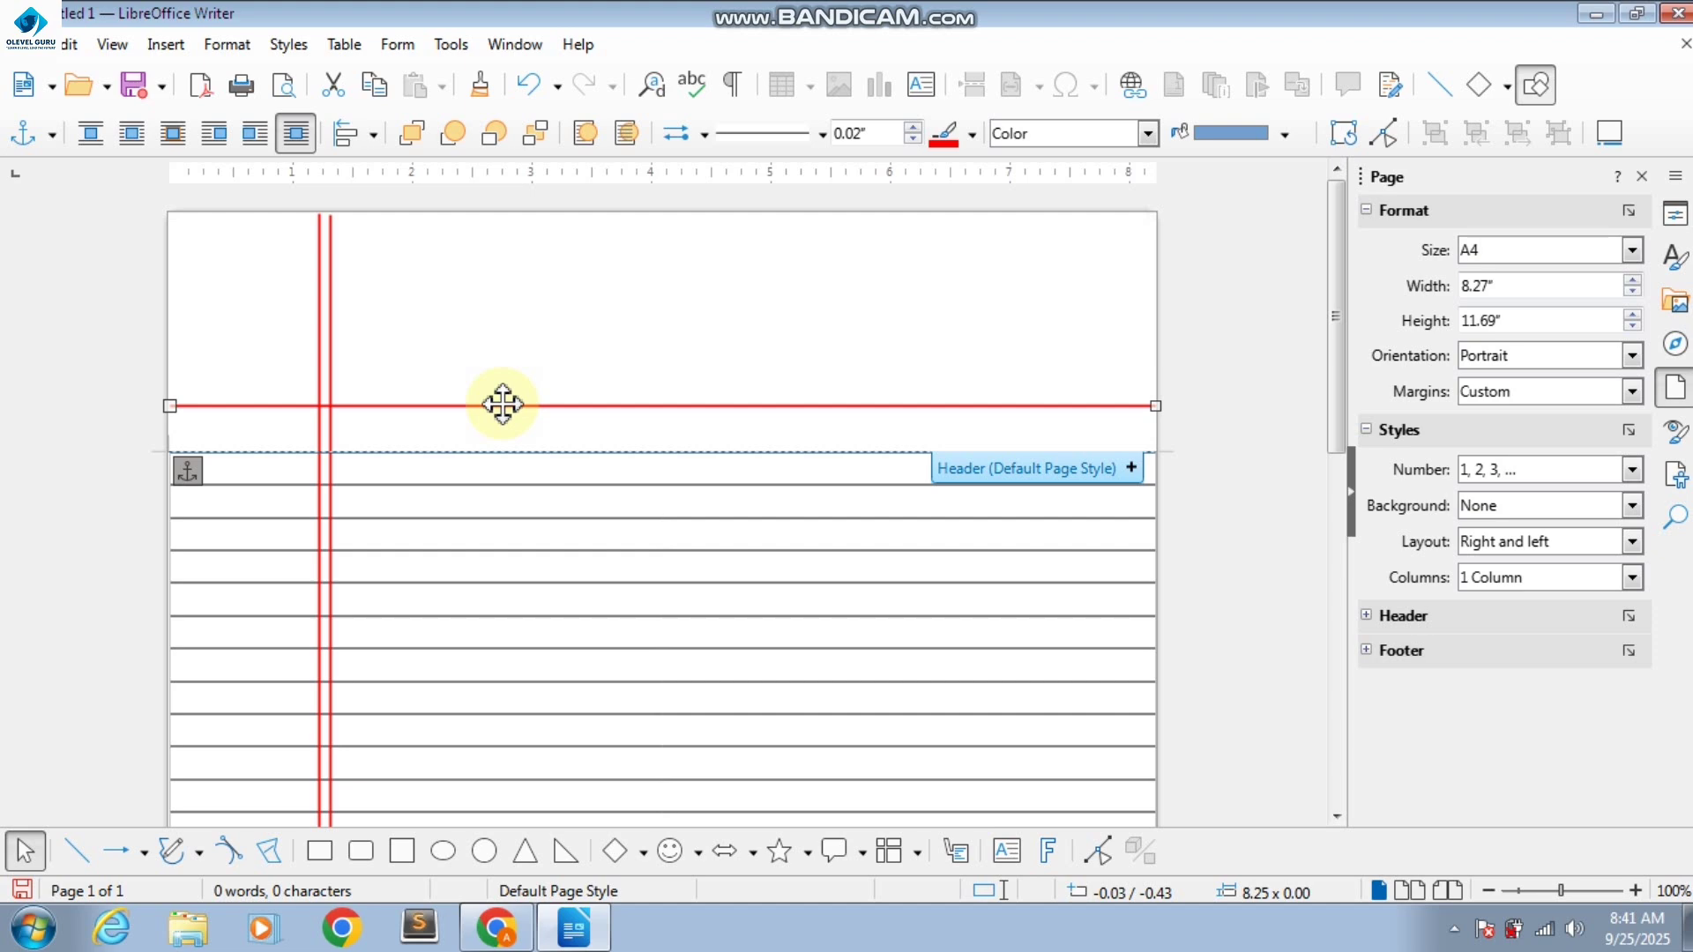
{"action": "left_click", "coordinate": [503, 404]}
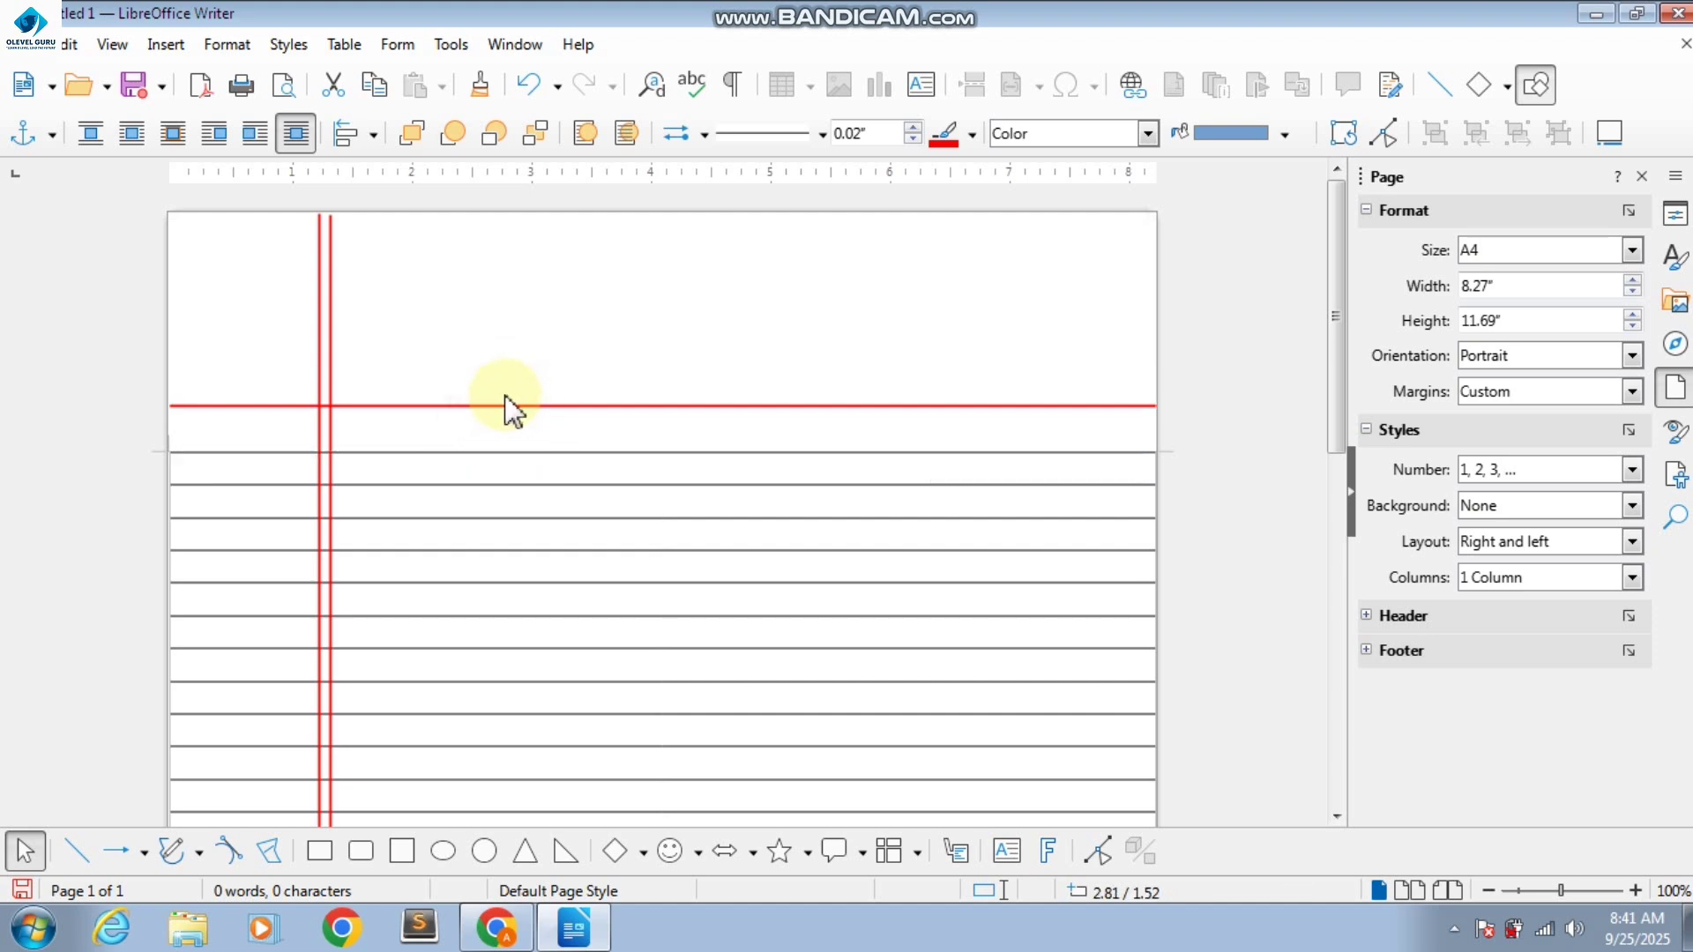
{"action": "left_click", "coordinate": [504, 405]}
{"action": "left_click_drag", "start_coordinate": [509, 401], "coordinate": [503, 397]}
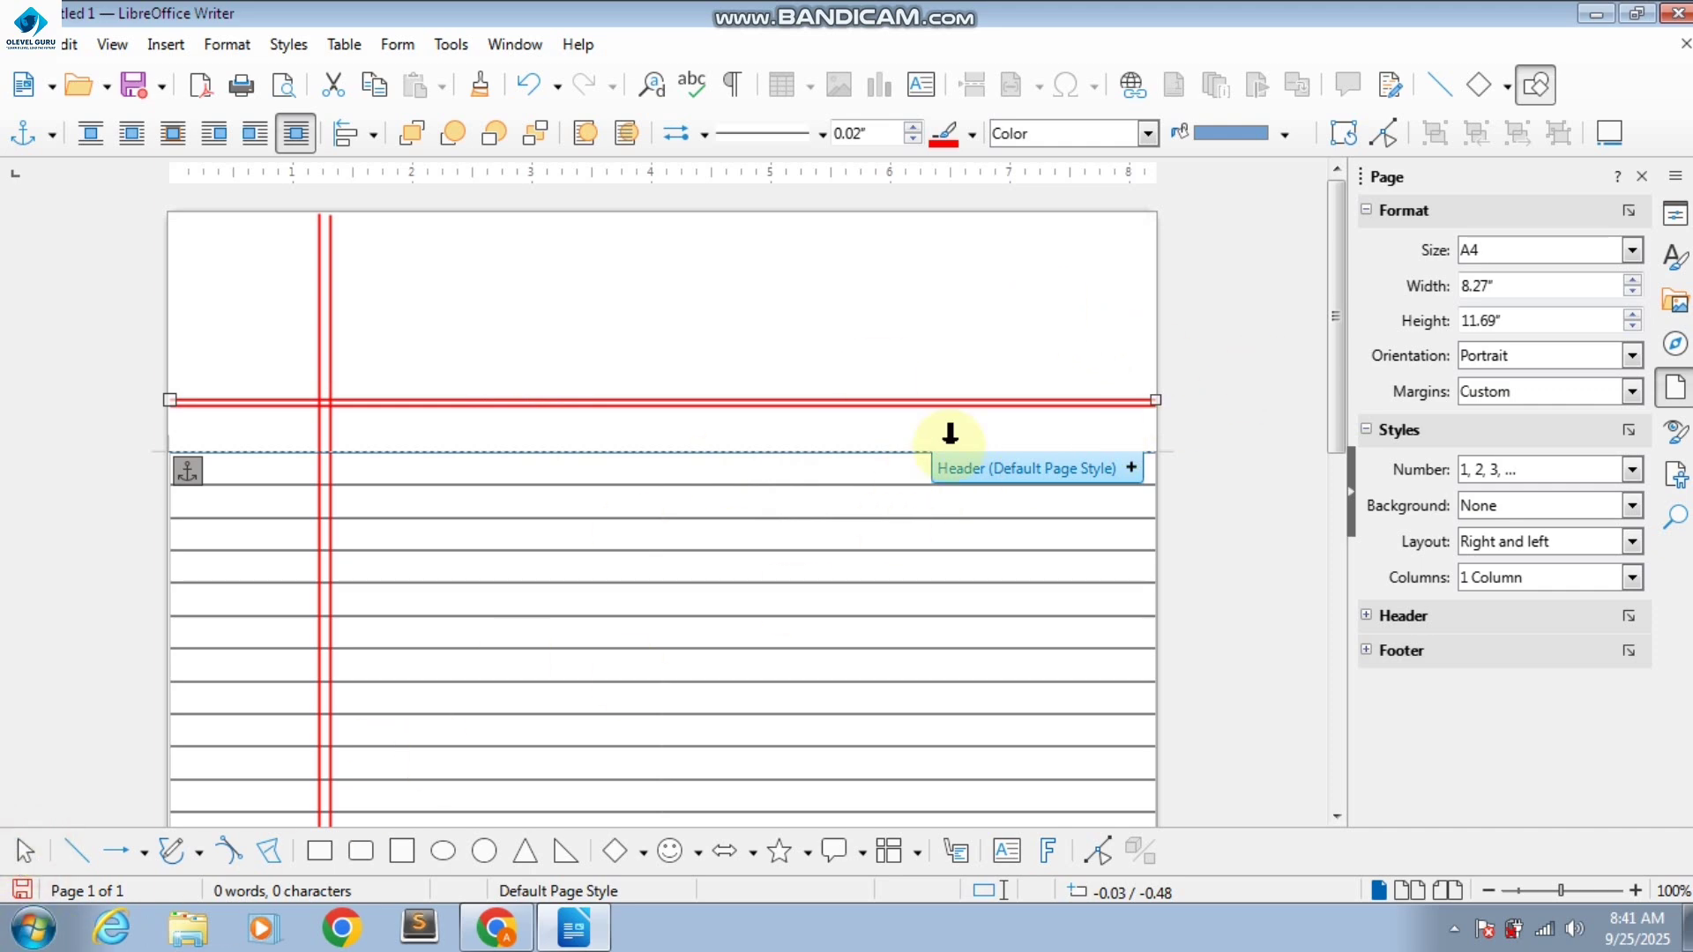
{"action": "left_click", "coordinate": [1120, 265]}
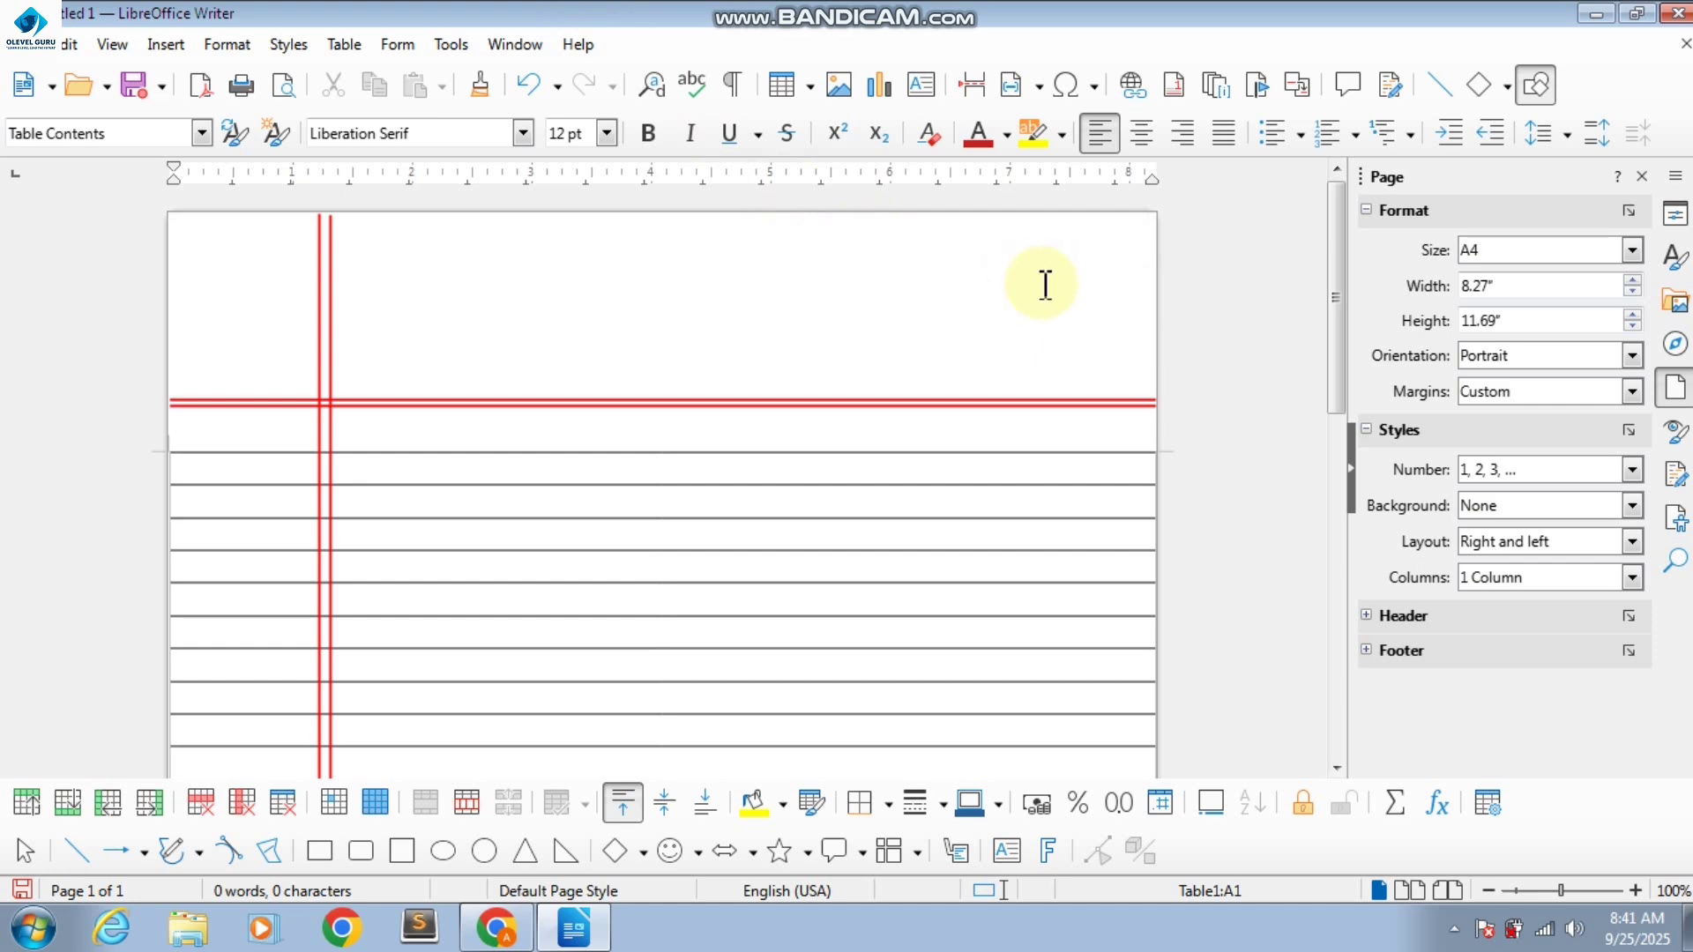
- Draw a rounded rectangle about 1.96" by 0.75" in the page's upper-right corner and fill it with white
{"action": "left_click", "coordinate": [361, 851]}
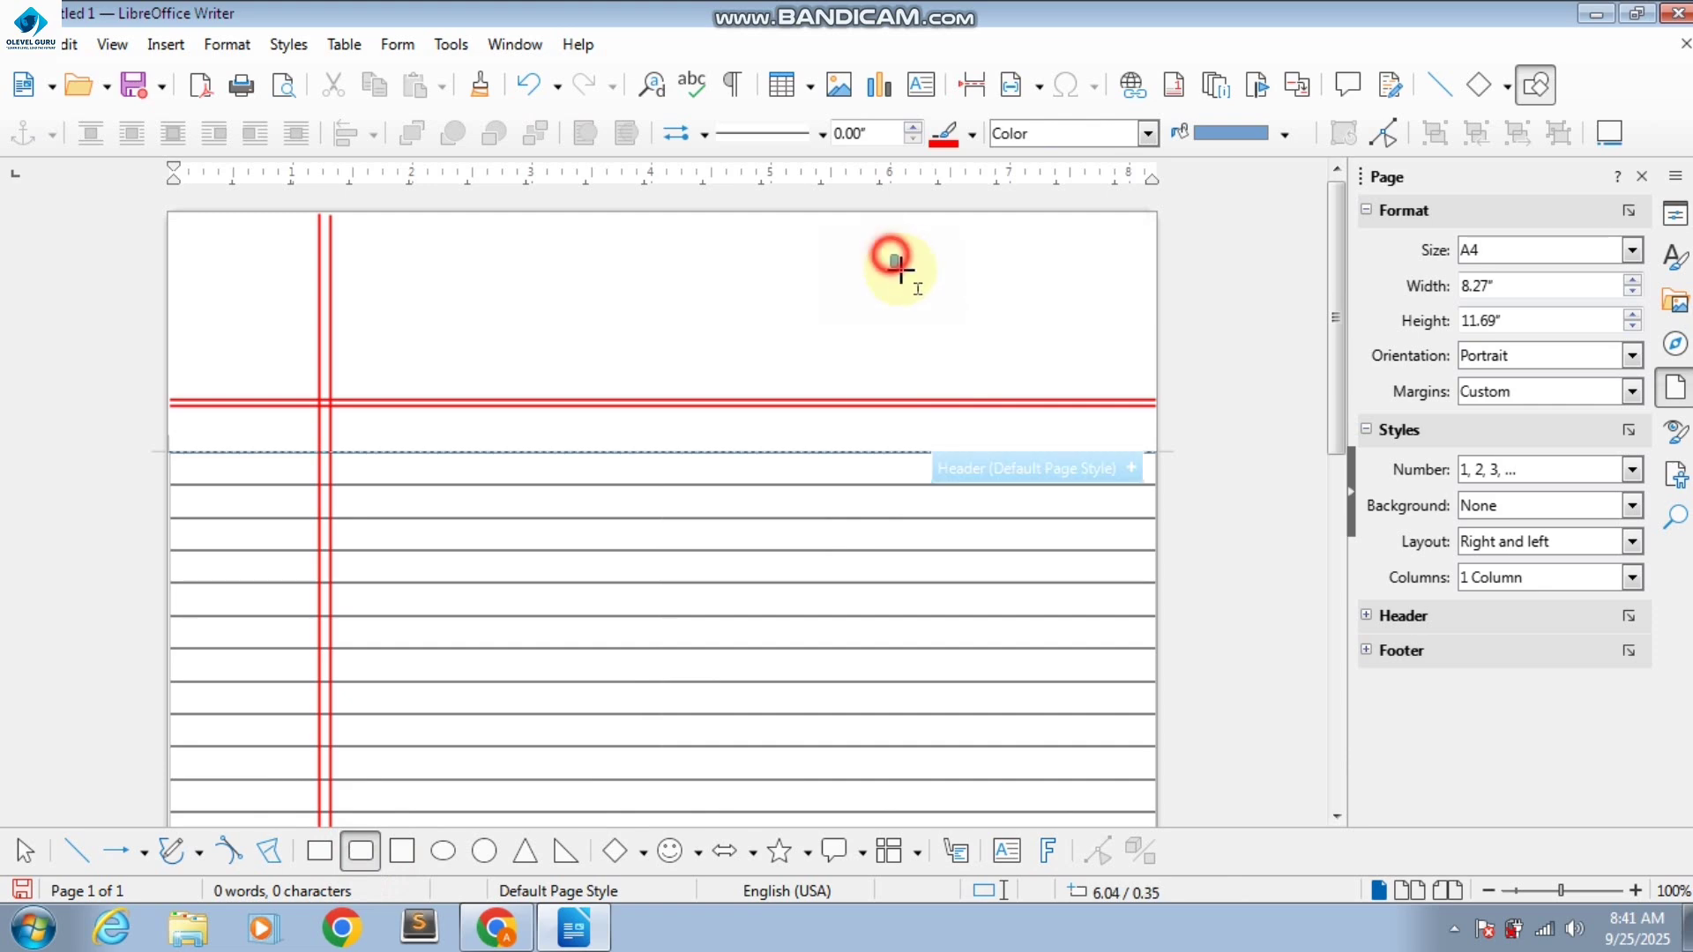
{"action": "left_click_drag", "start_coordinate": [892, 256], "coordinate": [1123, 345]}
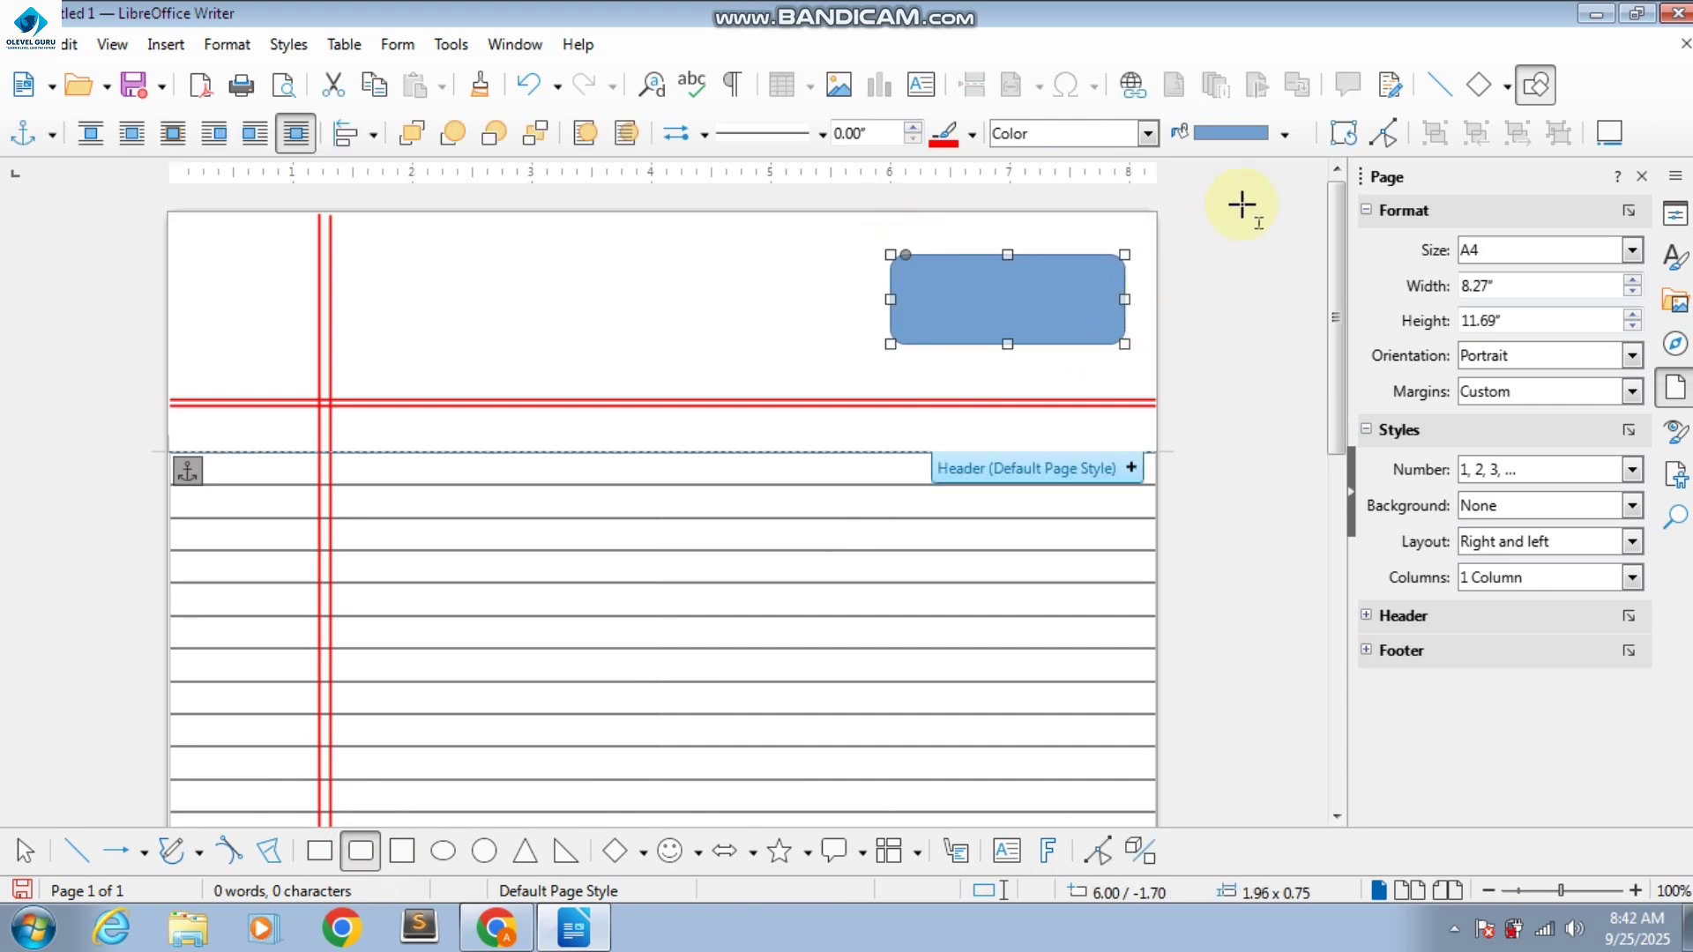
{"action": "left_click", "coordinate": [1286, 135]}
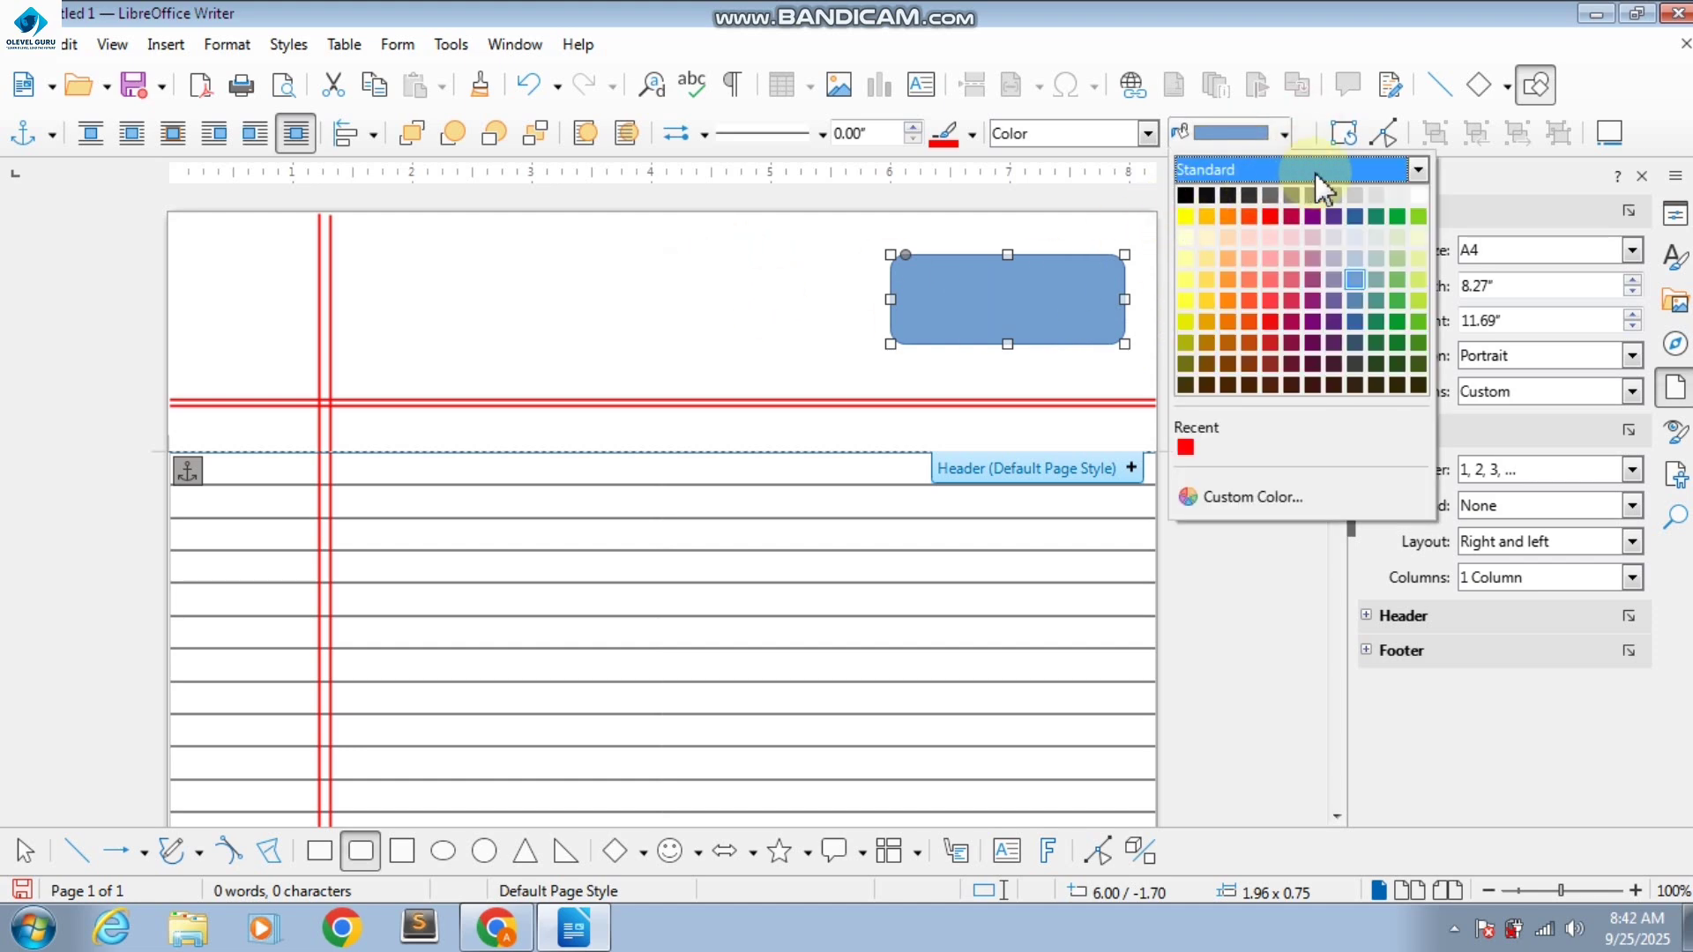
{"action": "left_click", "coordinate": [1416, 199]}
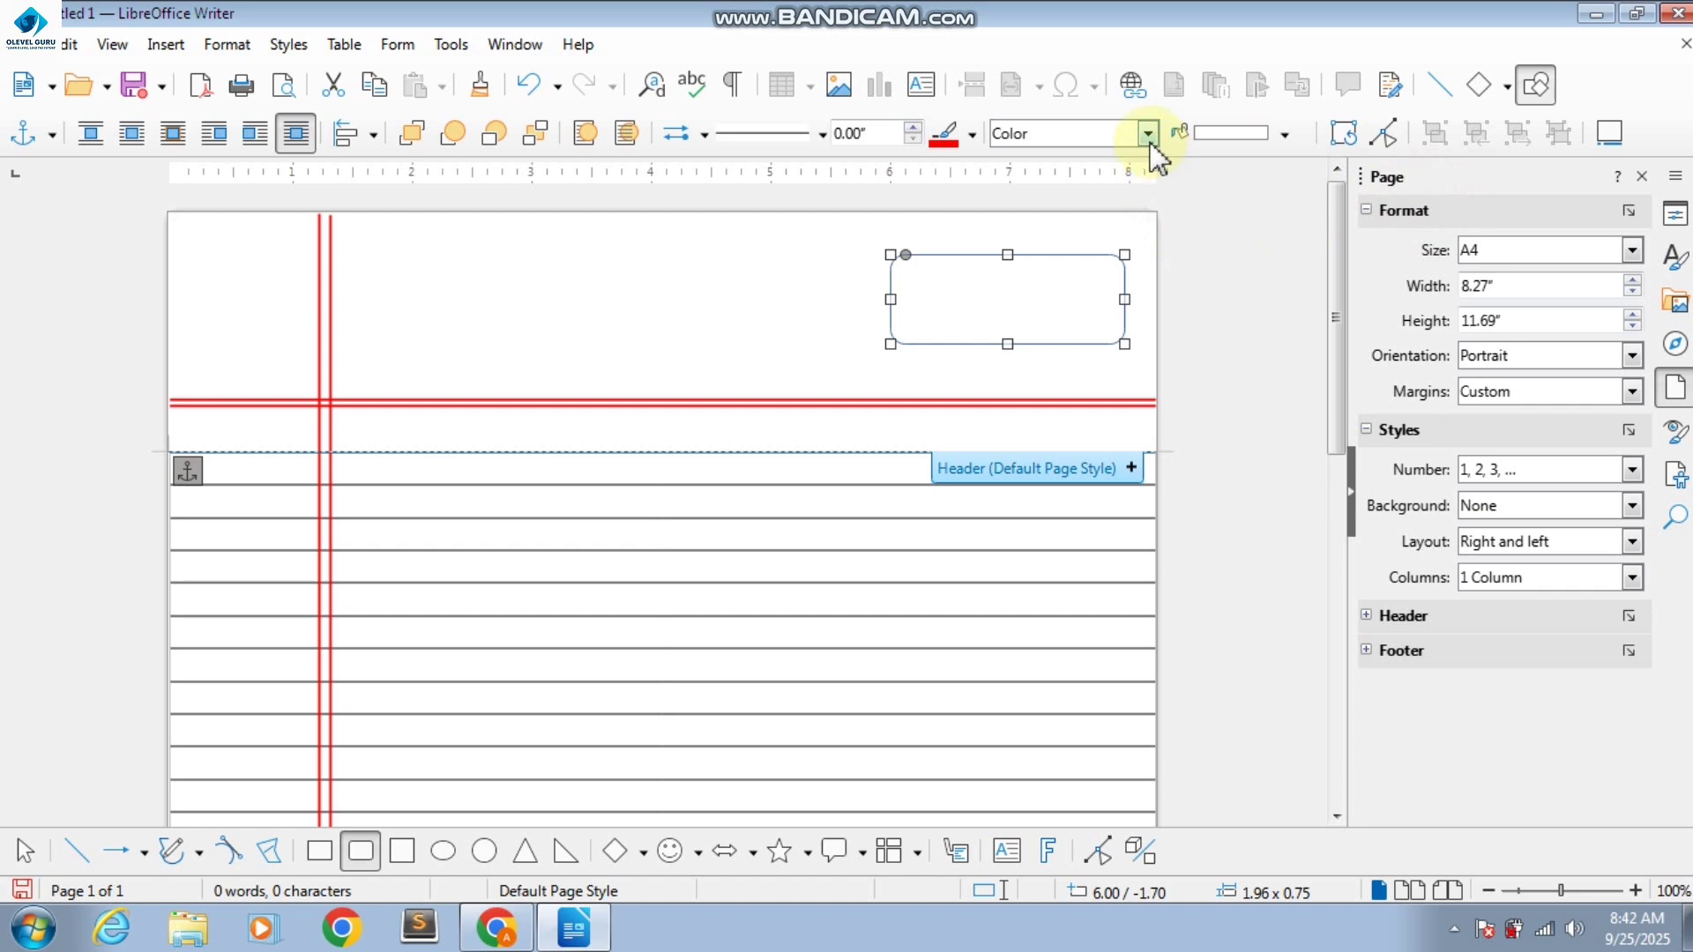
- Set the rounded rectangle's outline to 0.02" thick and red
{"action": "left_click", "coordinate": [914, 129]}
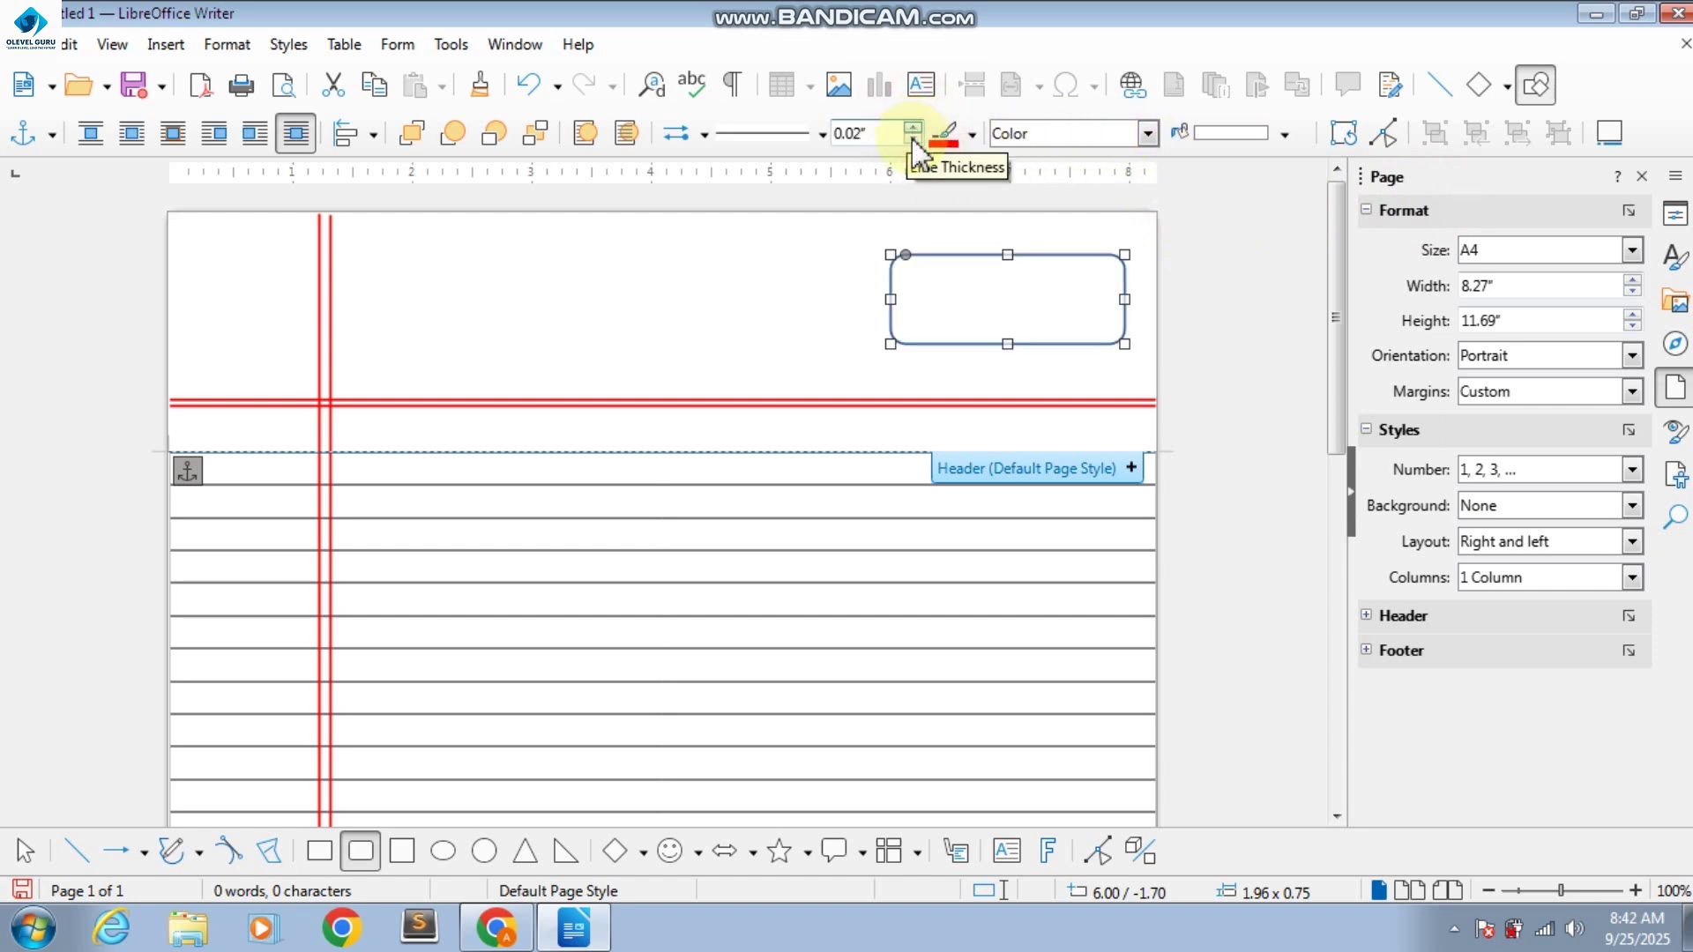
{"action": "left_click", "coordinate": [972, 136]}
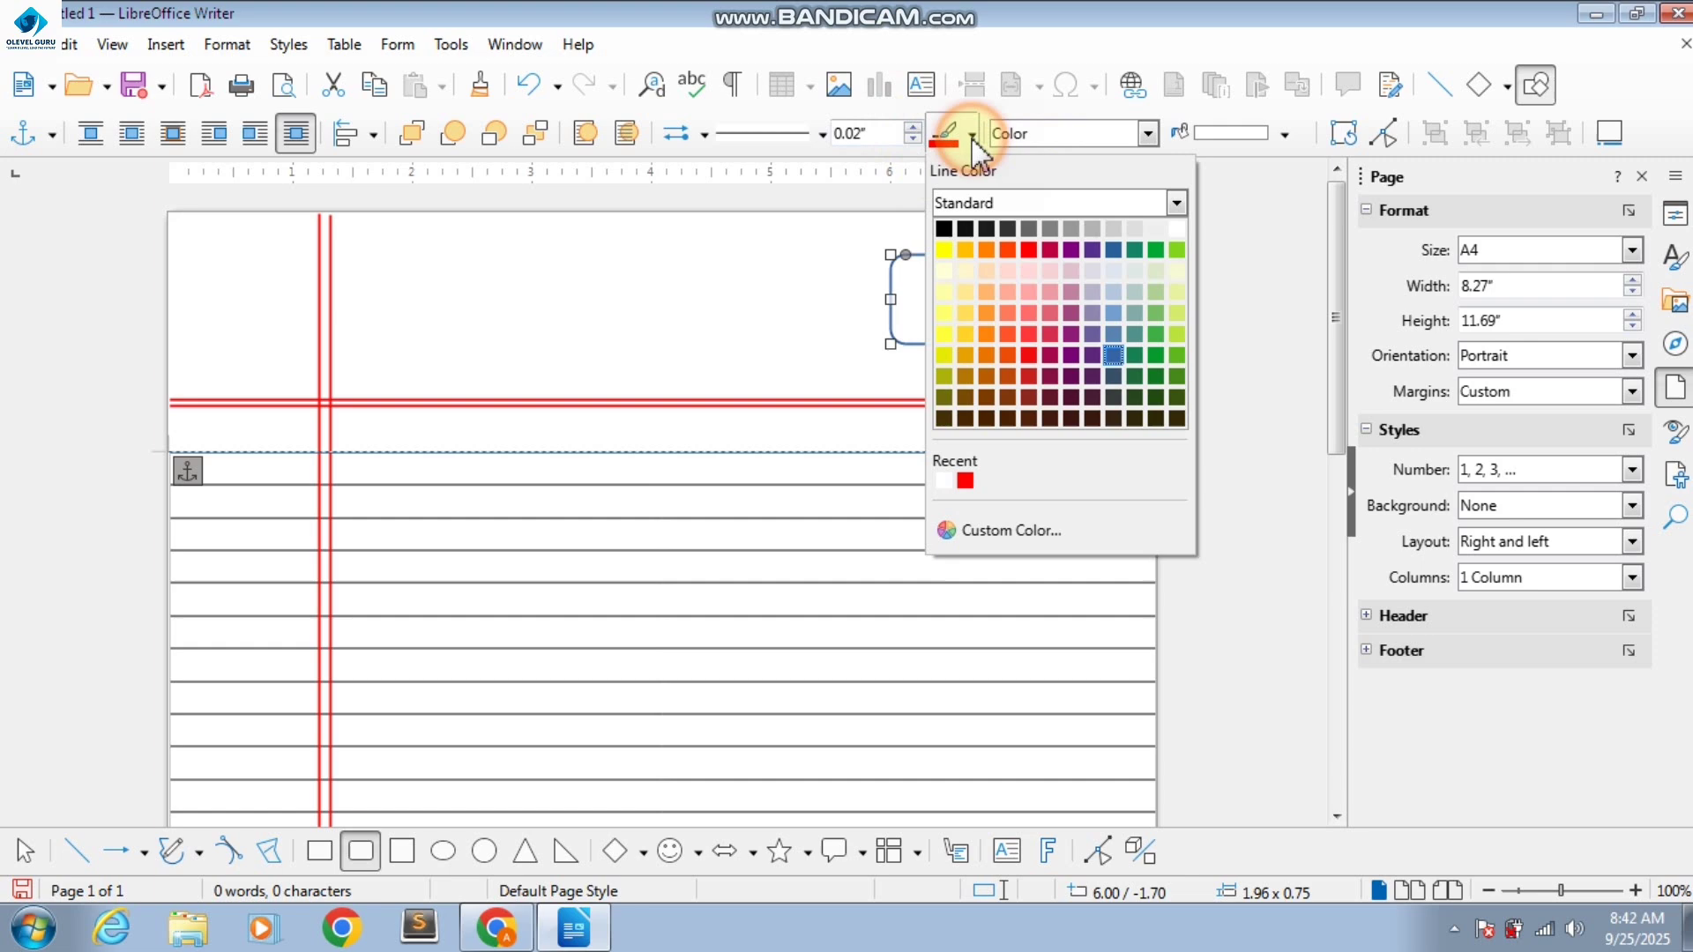
{"action": "left_click", "coordinate": [966, 233]}
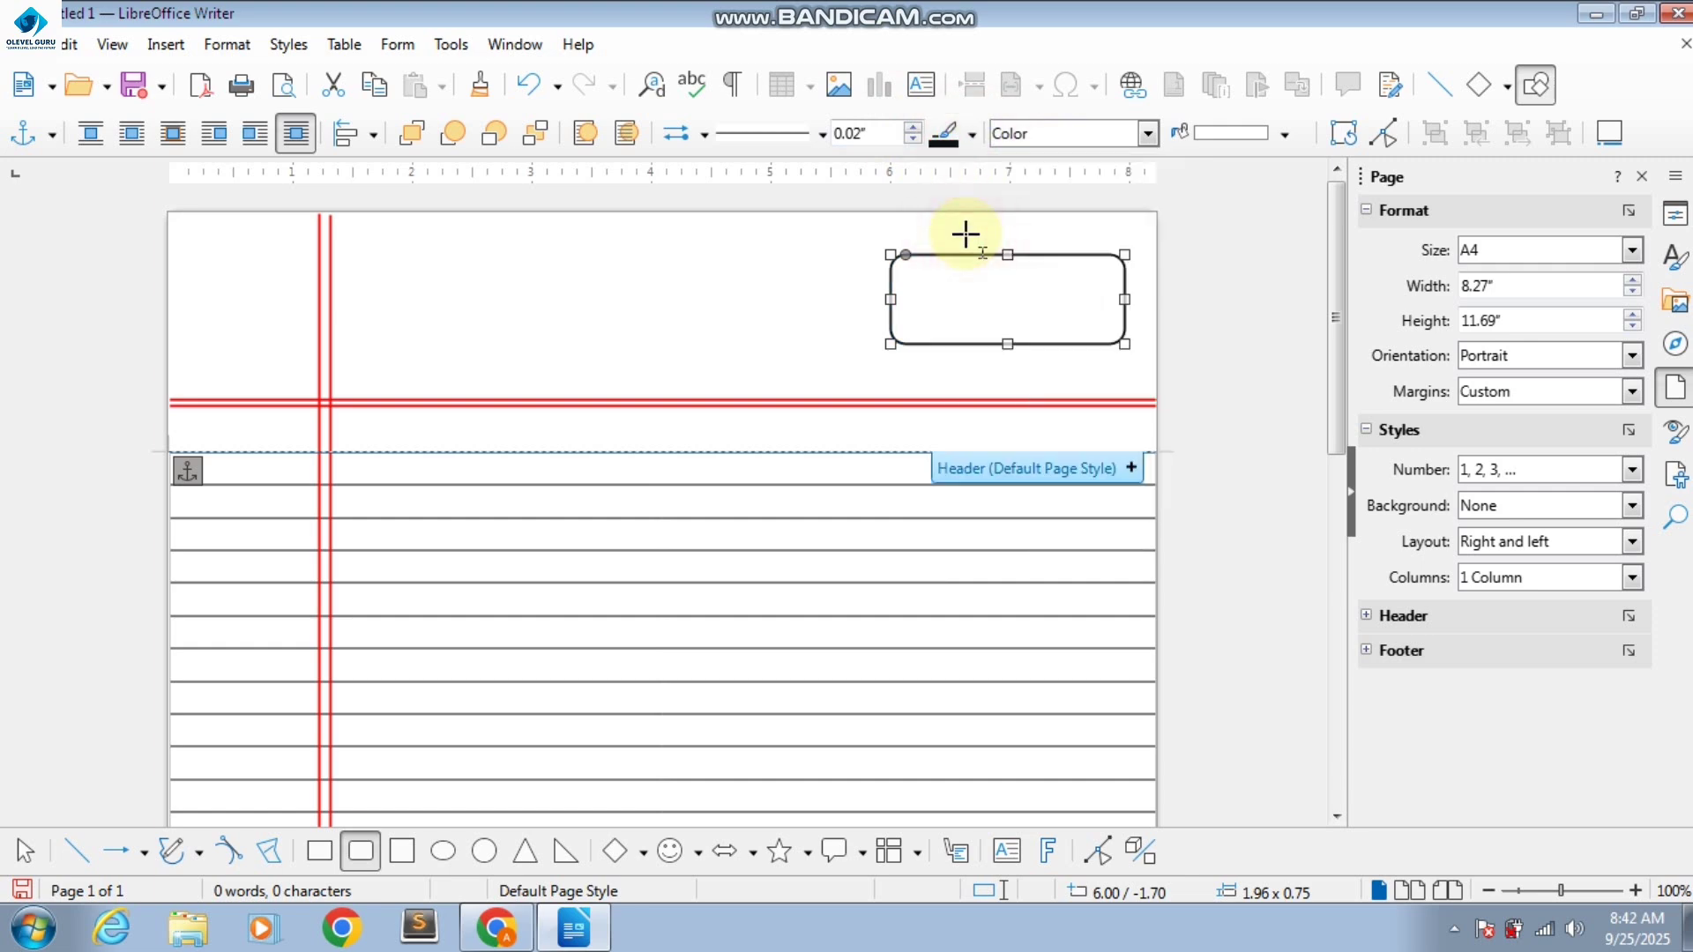
{"action": "left_click", "coordinate": [974, 137]}
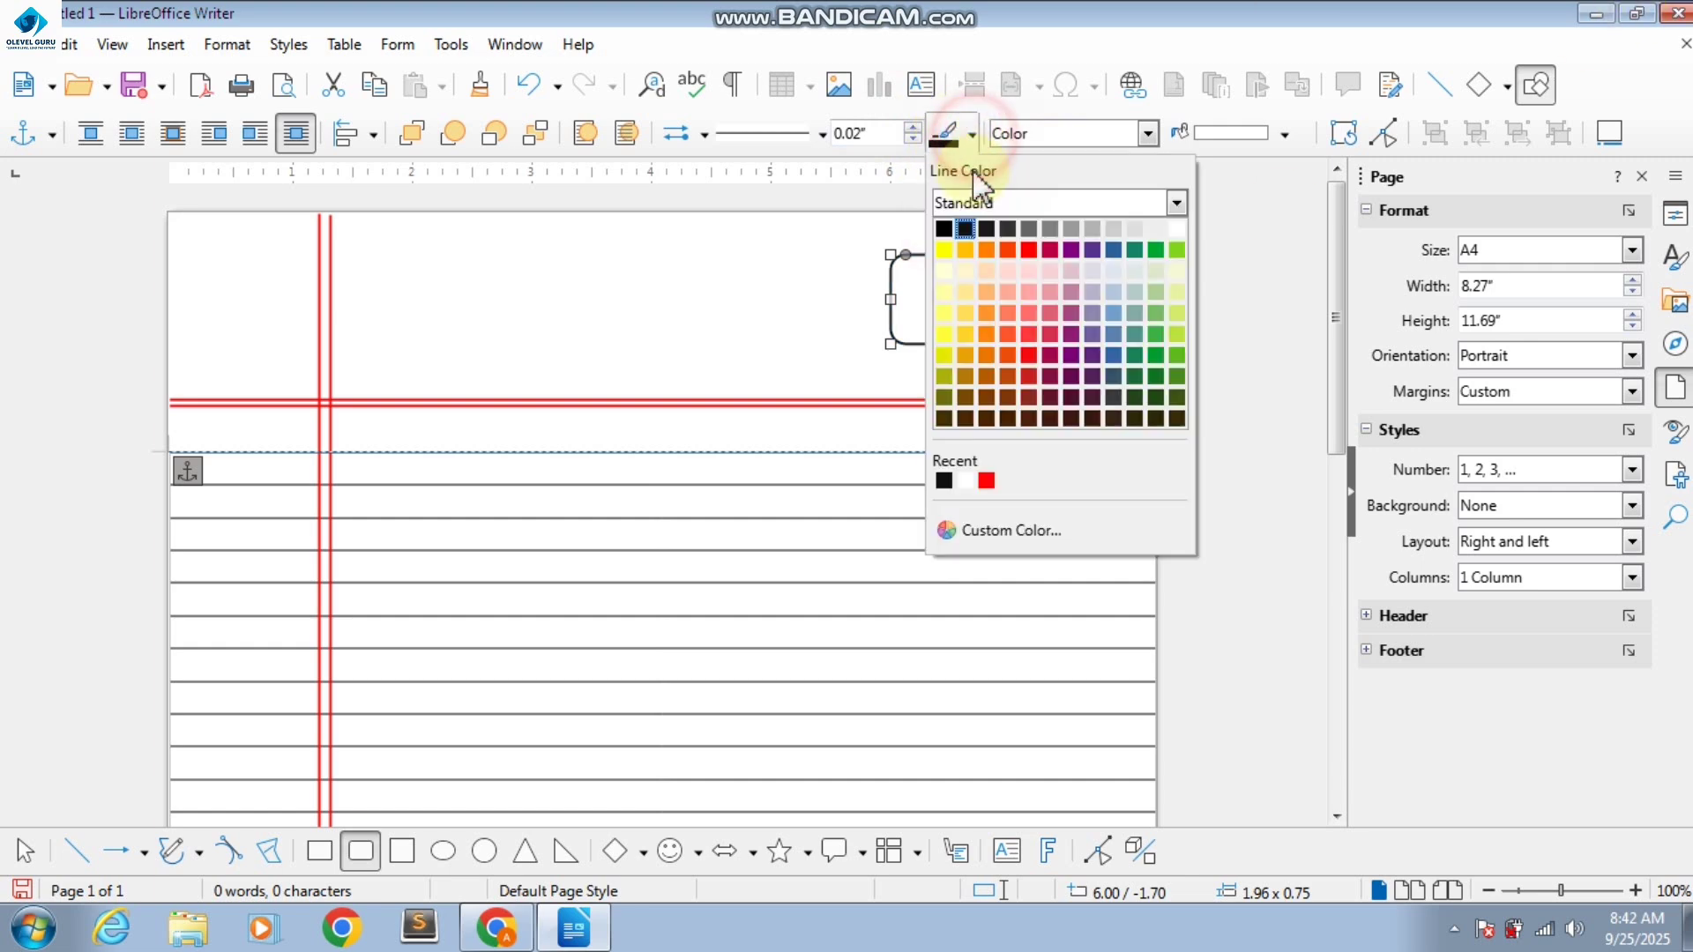
{"action": "left_click", "coordinate": [1032, 256]}
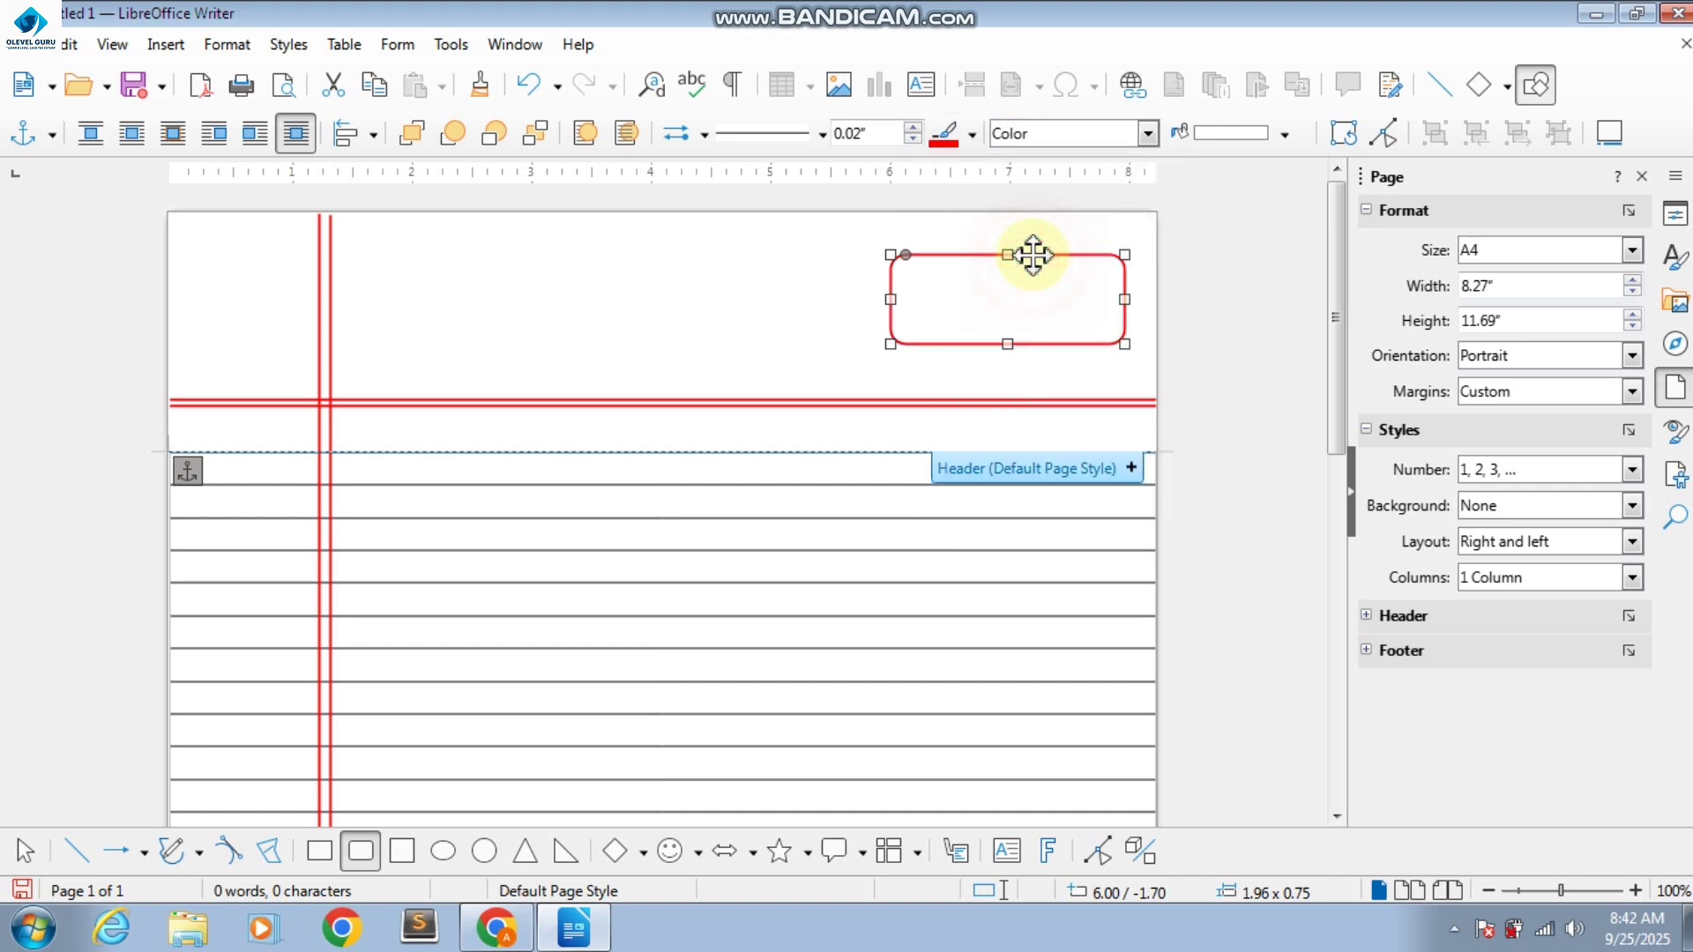
- Enter DATE and PAGE NO on separate lines inside the rounded rectangle, each followed by a dotted blank, and make both lines bold
{"action": "double_click", "coordinate": [988, 296]}
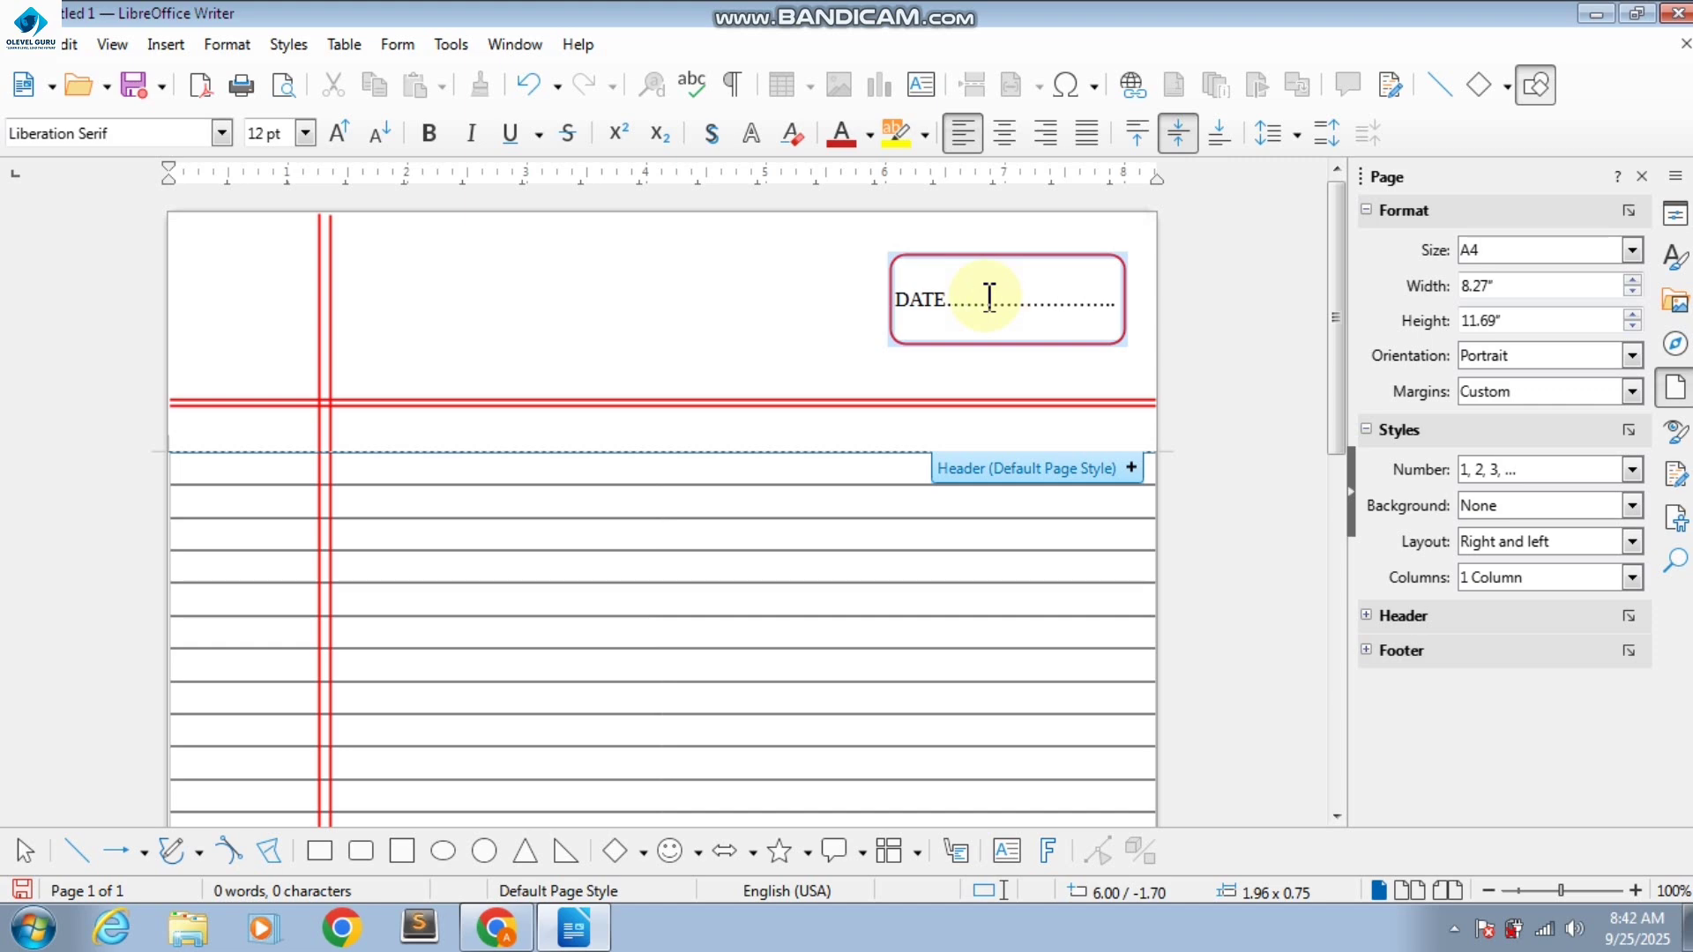
{"action": "key", "text": "Return"}
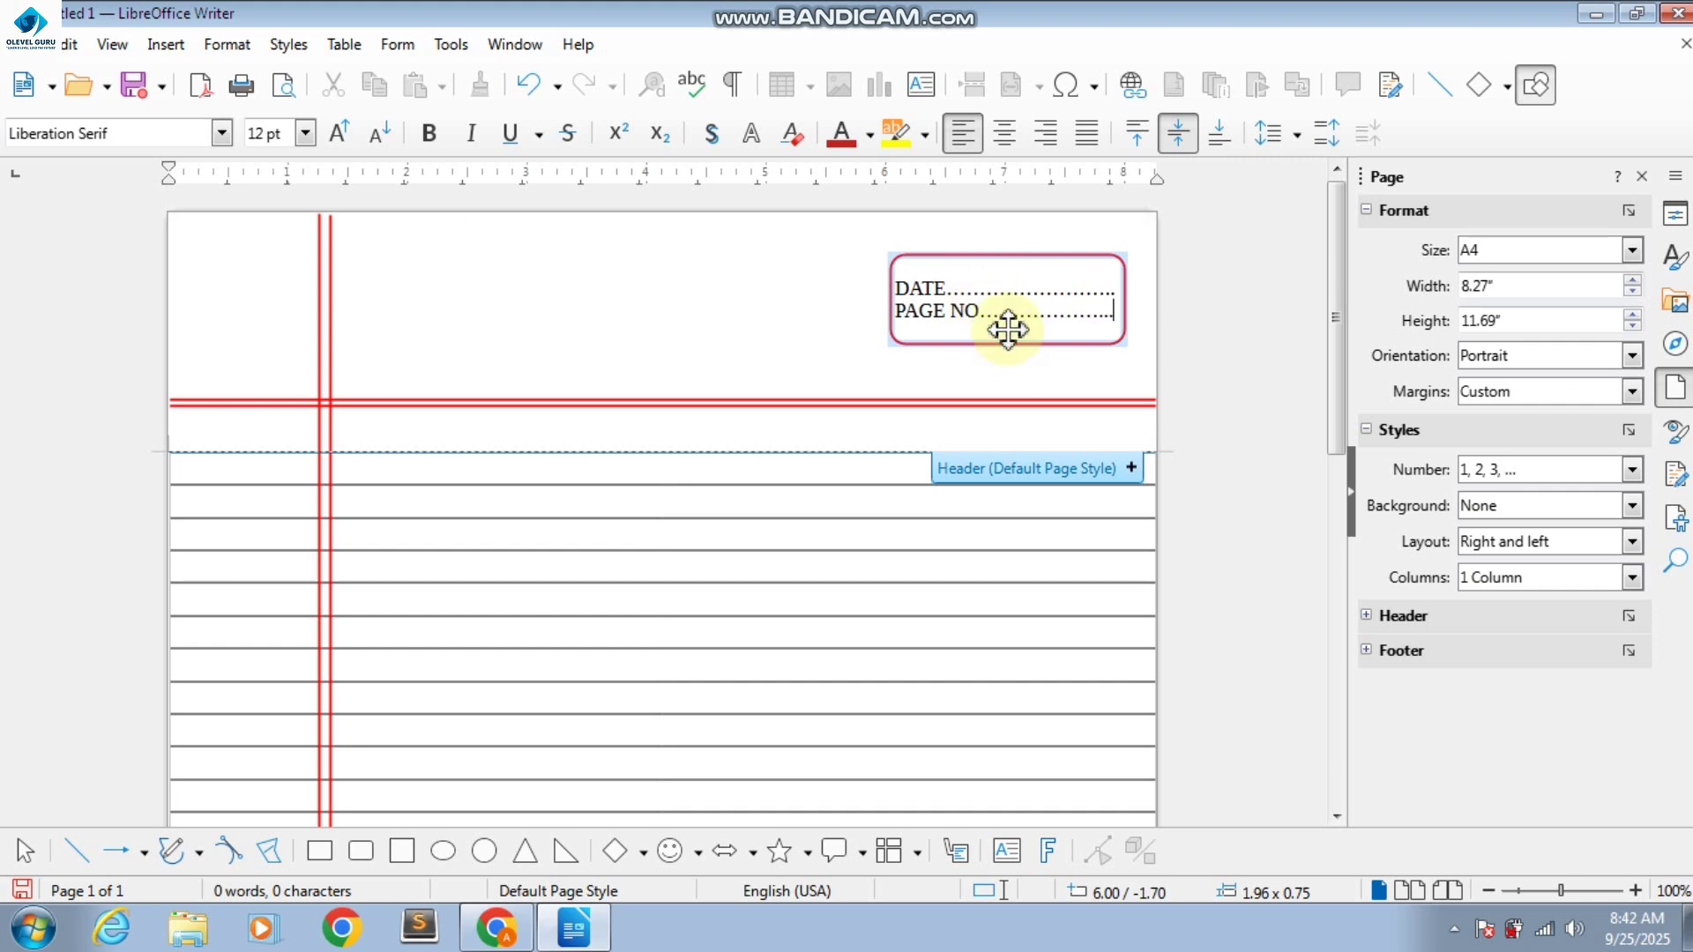
{"action": "triple_click", "coordinate": [1007, 322]}
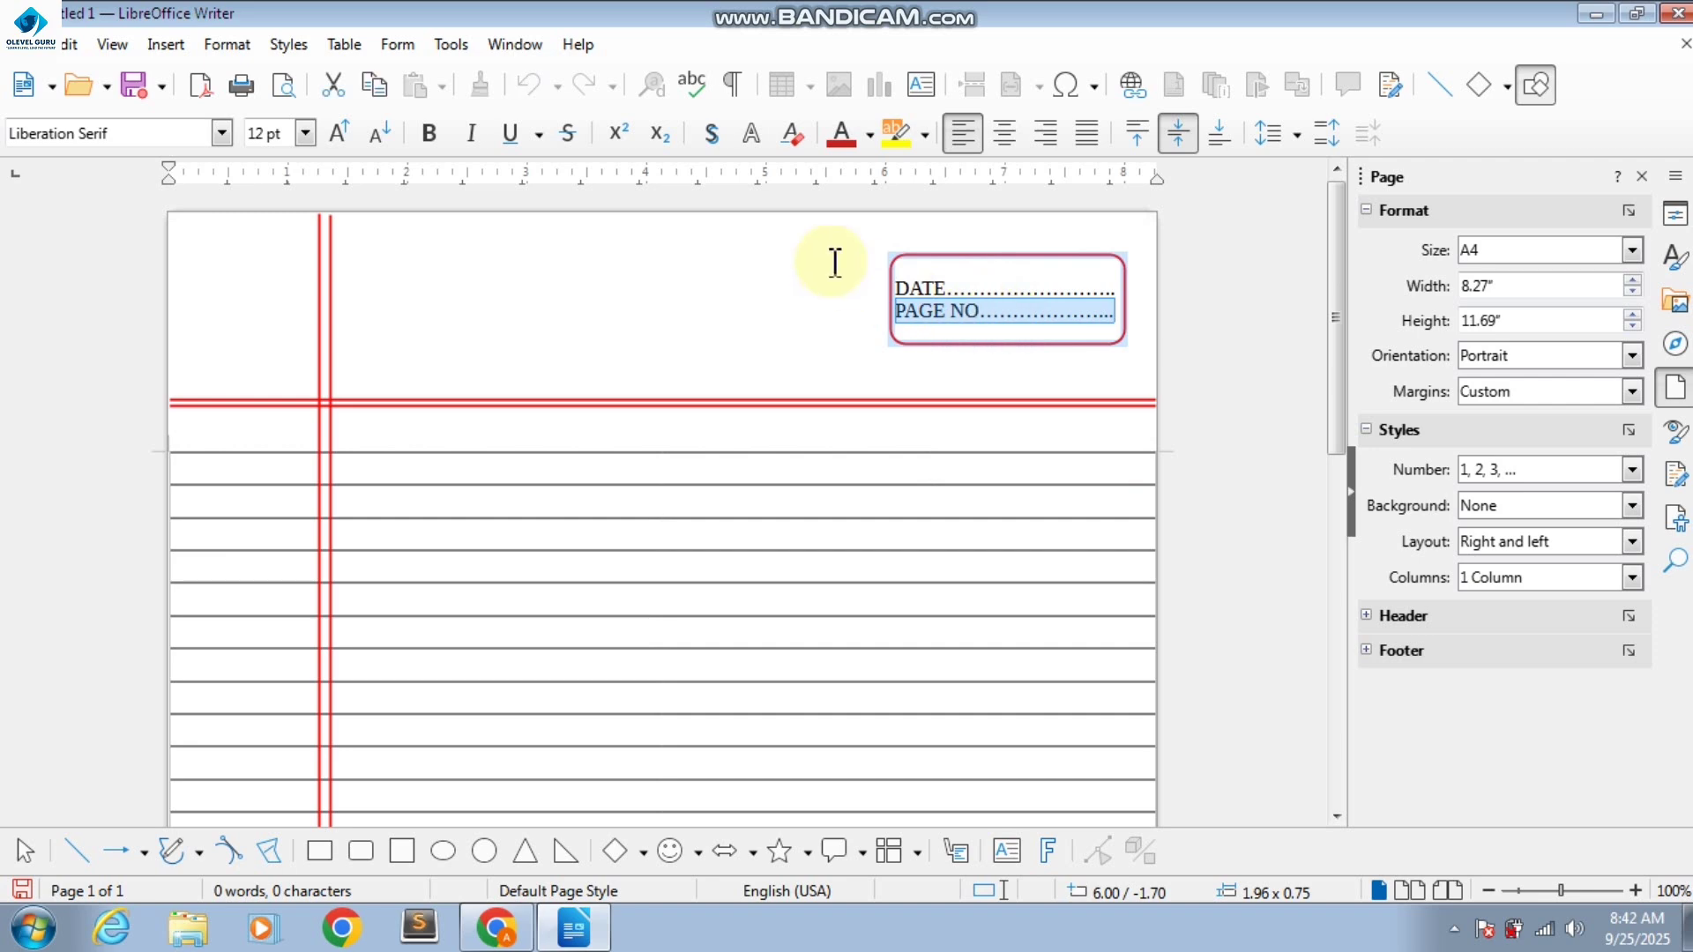
{"action": "left_click", "coordinate": [439, 134]}
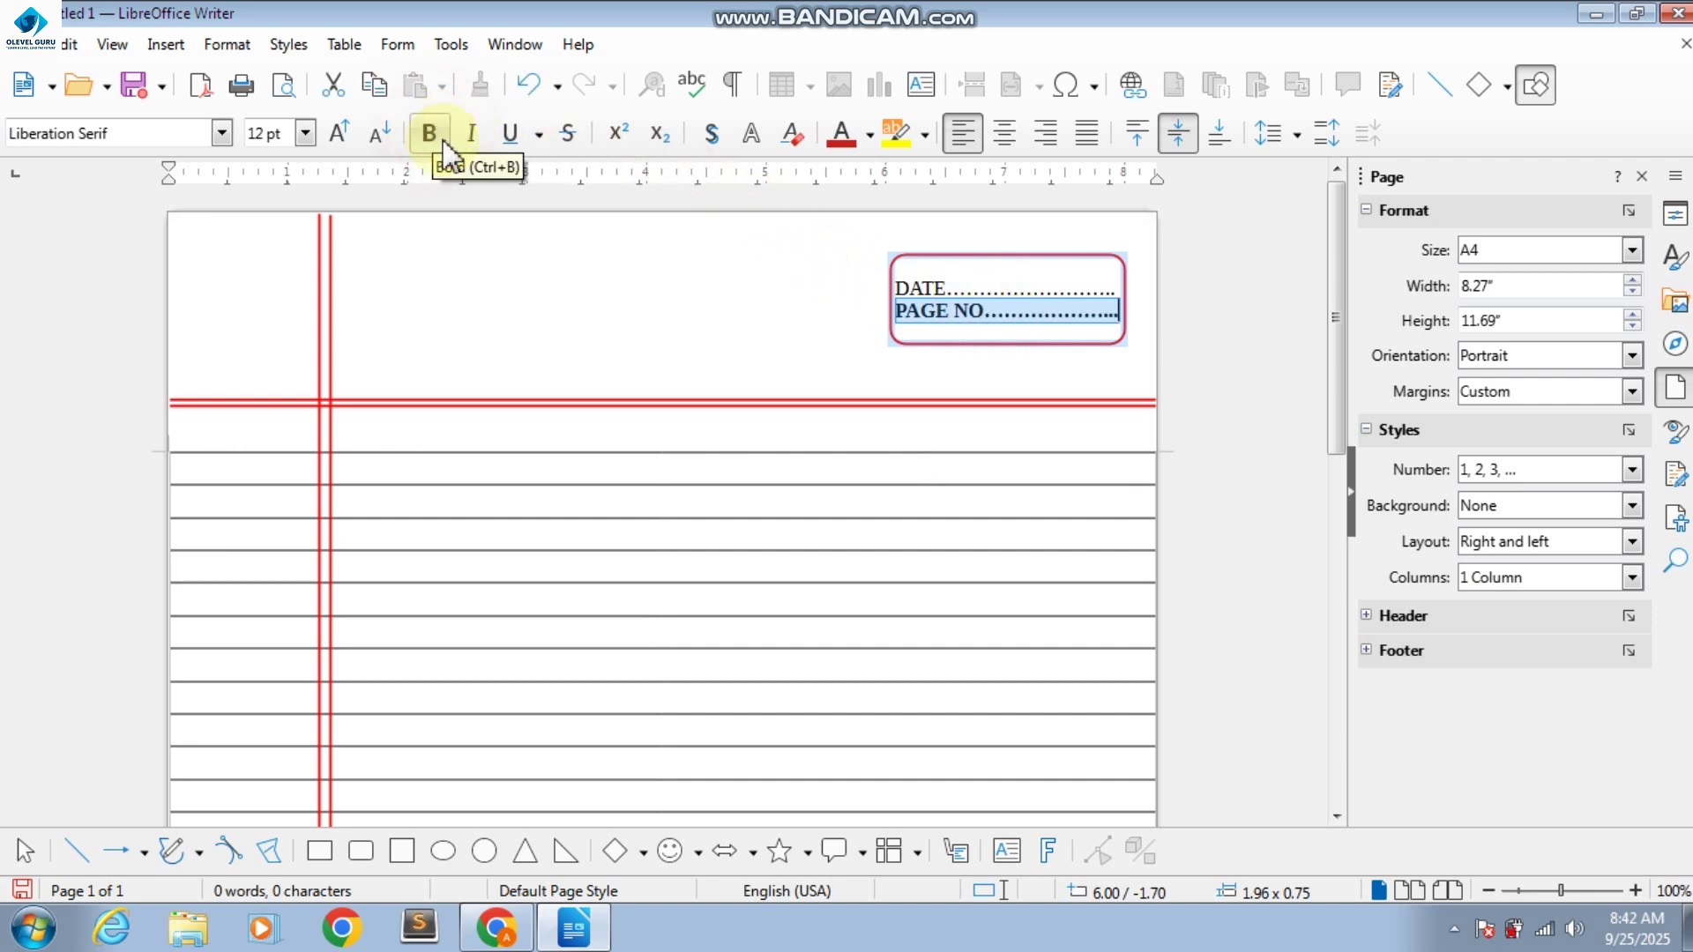
{"action": "left_click", "coordinate": [979, 291]}
{"action": "triple_click", "coordinate": [979, 291]}
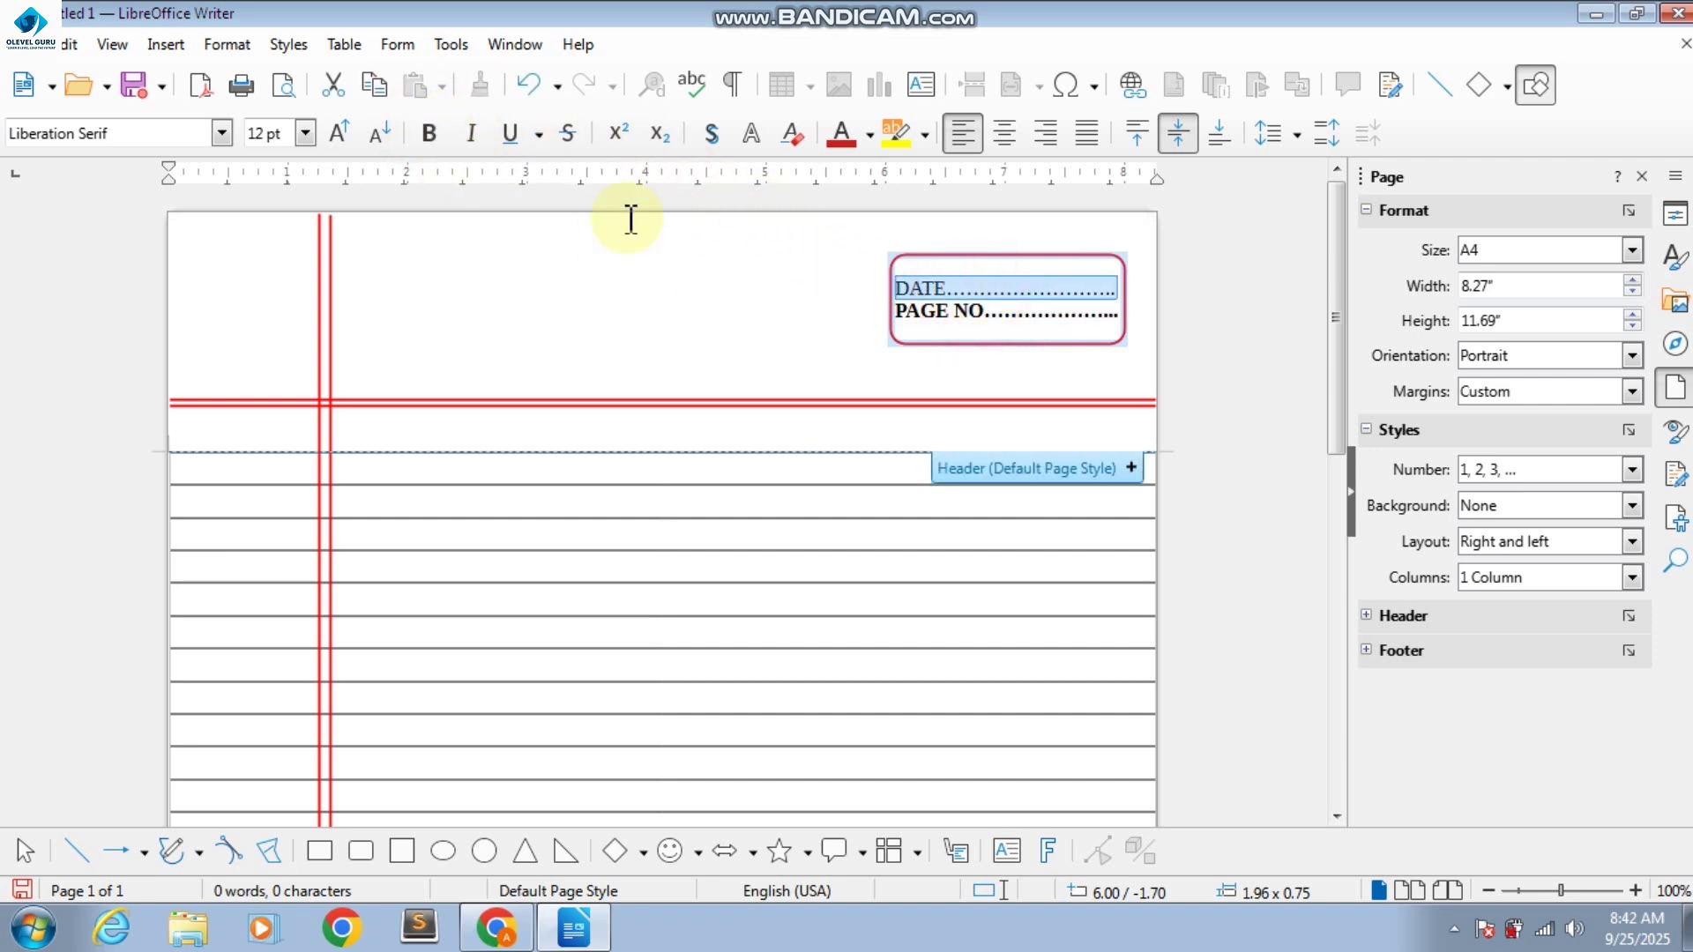
{"action": "left_click", "coordinate": [438, 134]}
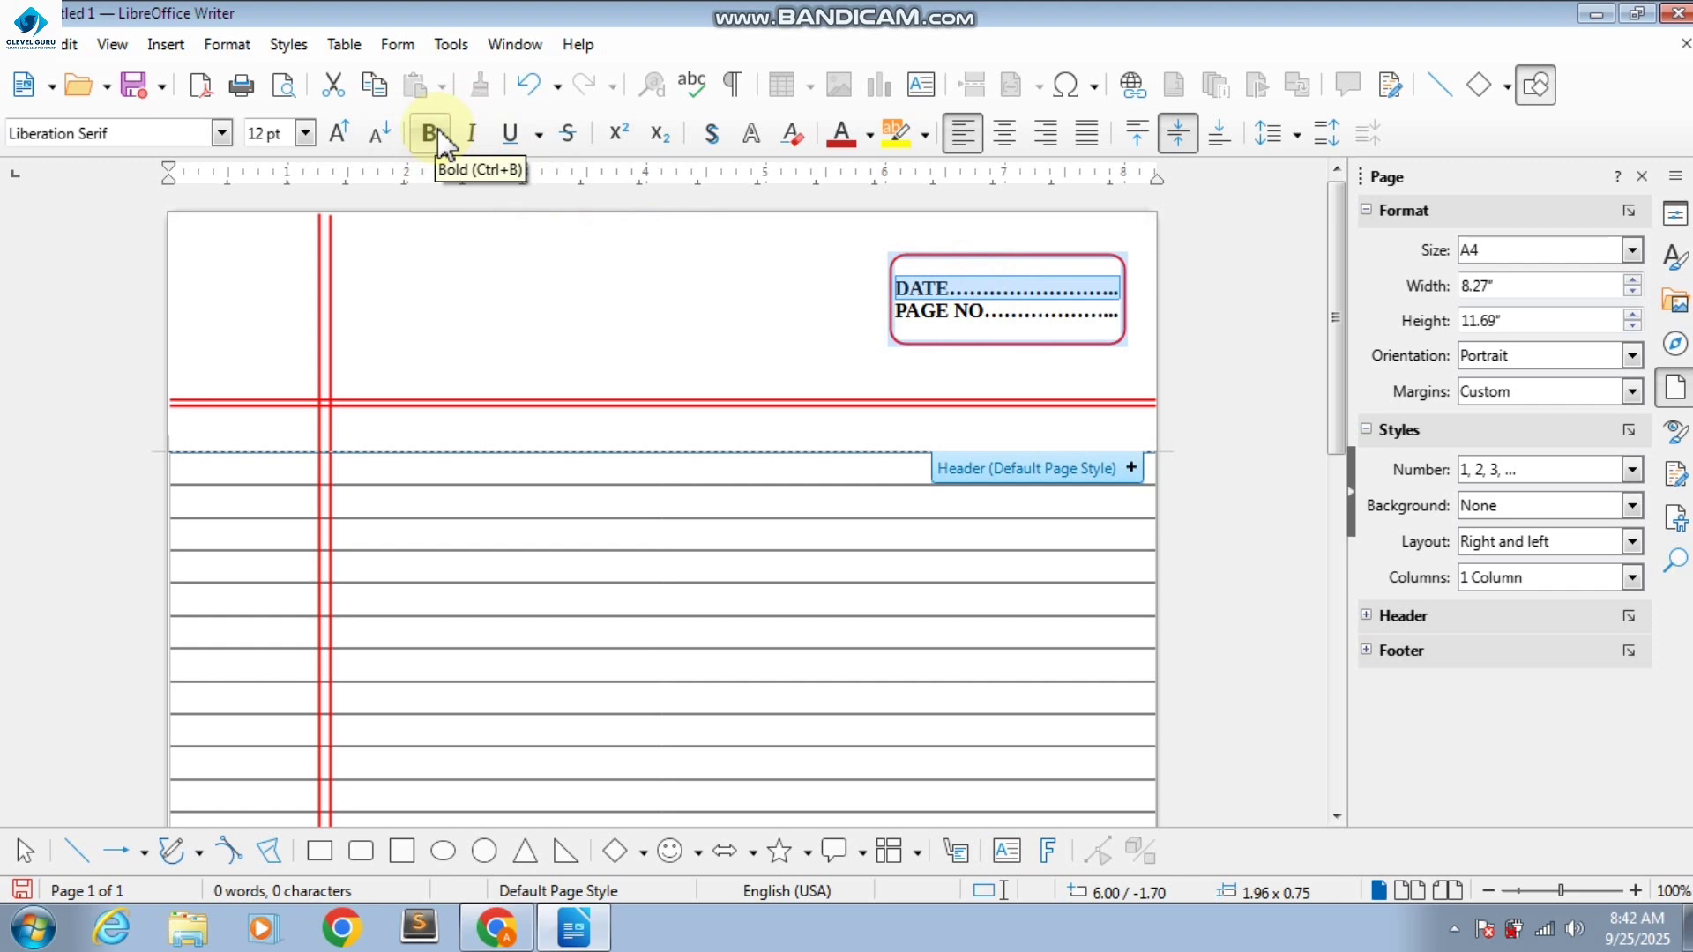
{"action": "left_click", "coordinate": [693, 307]}
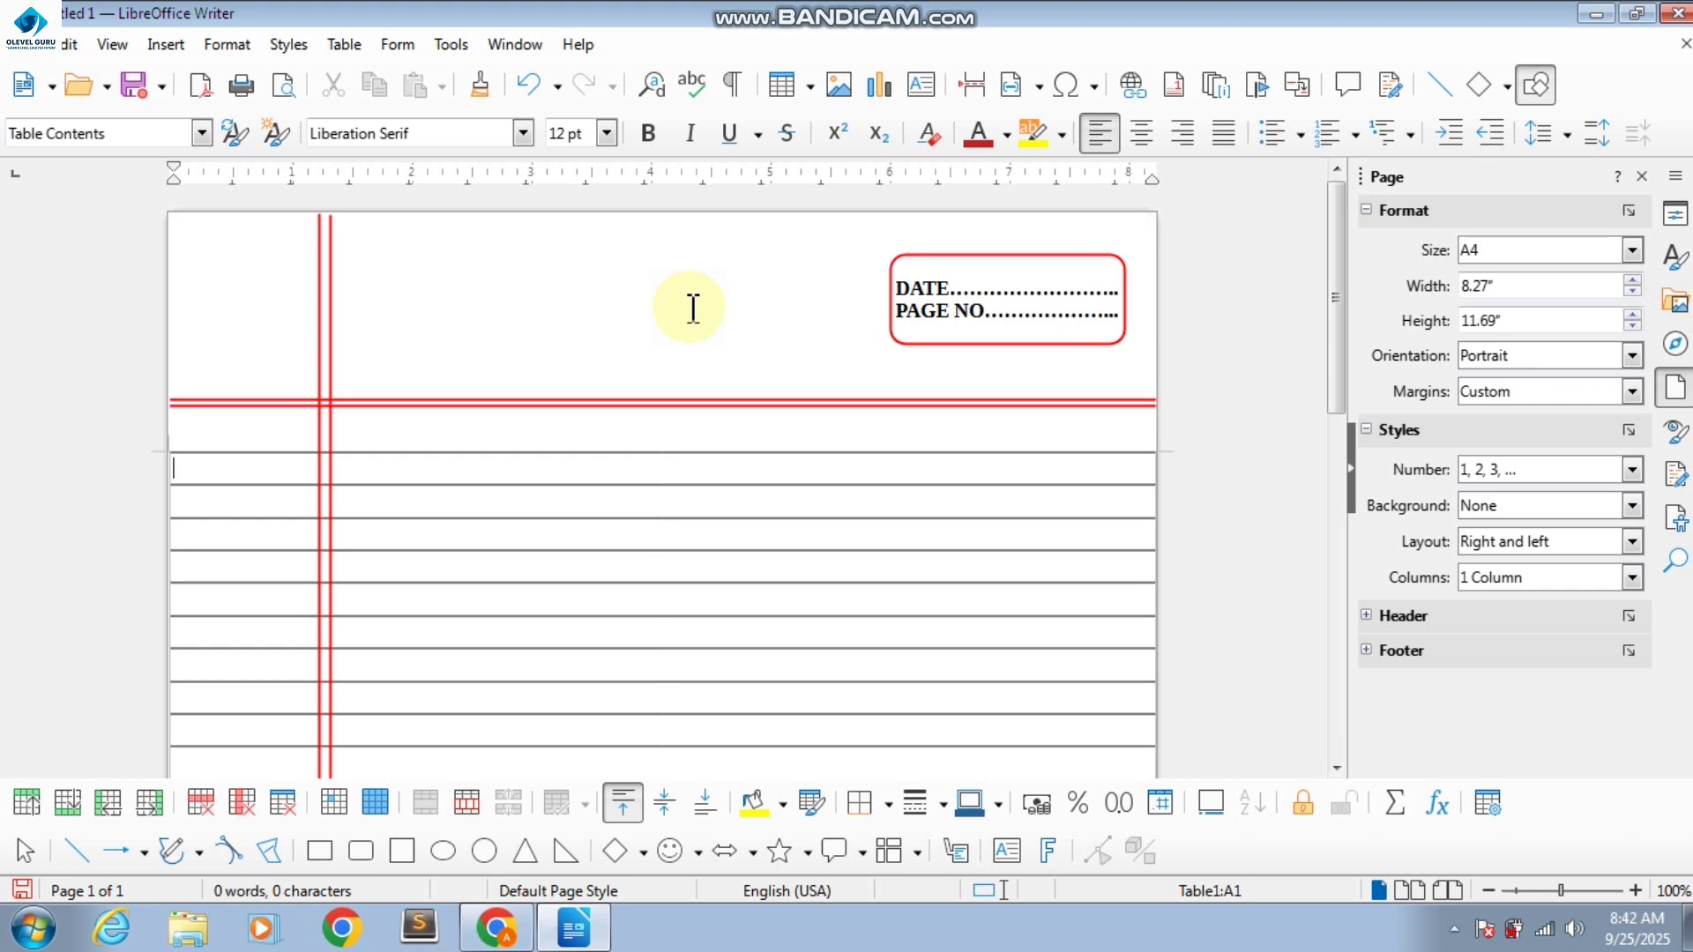
{"action": "scroll", "coordinate": [684, 313], "scroll_direction": "down", "scroll_amount": 5}
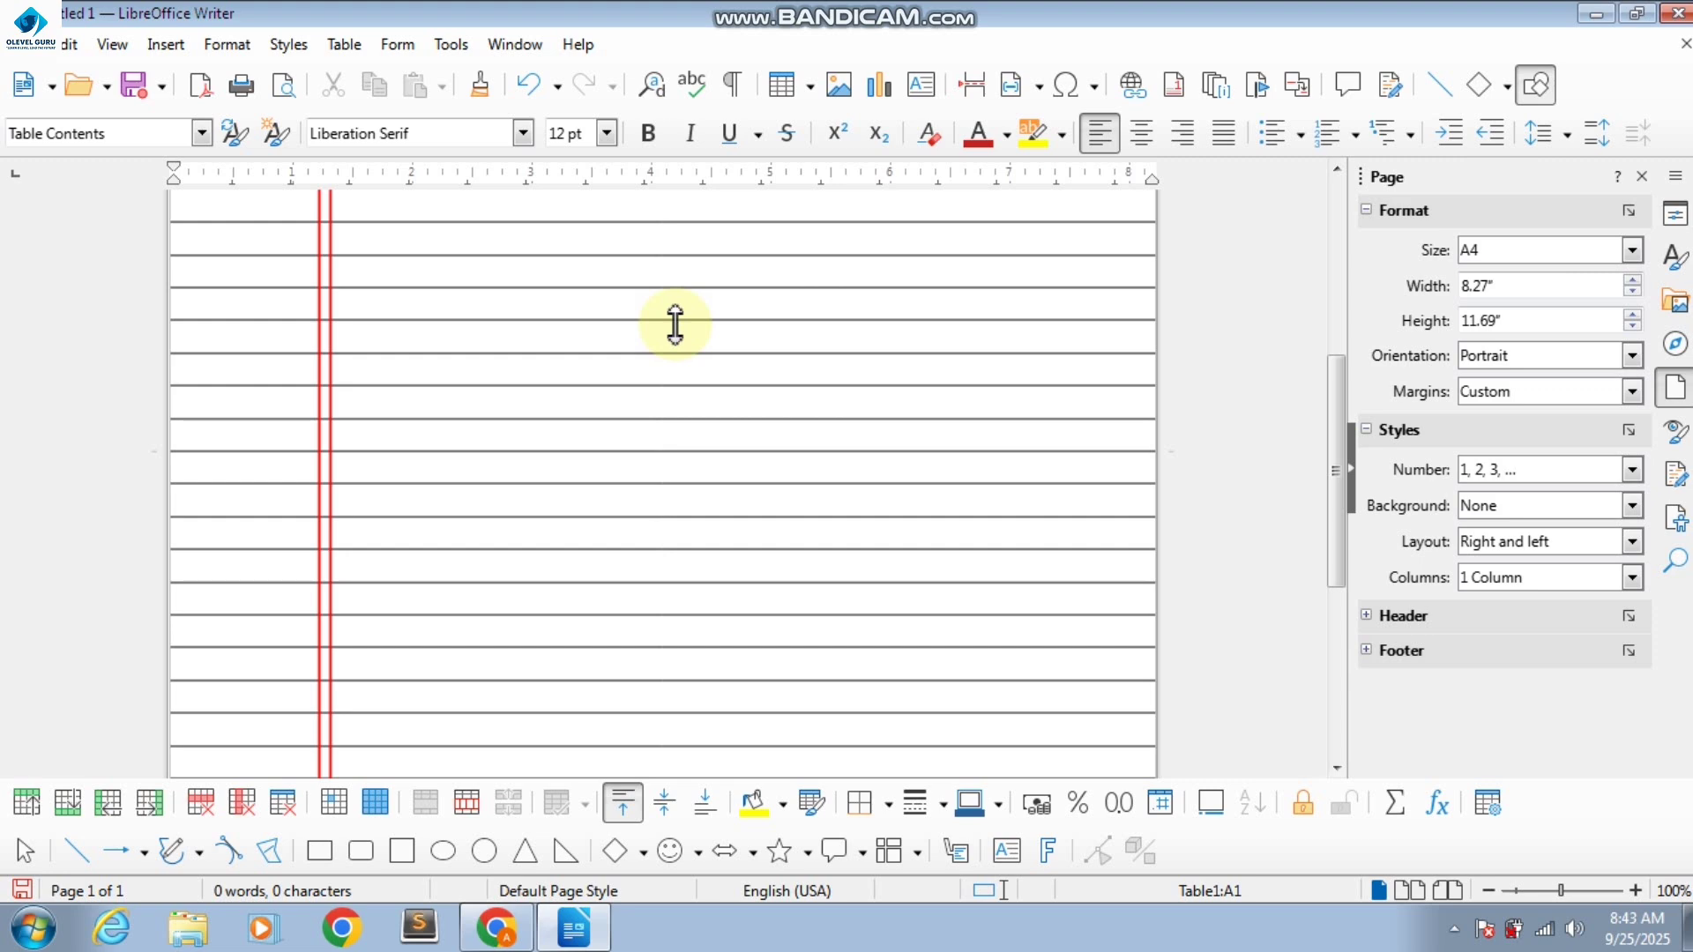
{"action": "scroll", "coordinate": [676, 326], "scroll_direction": "down", "scroll_amount": 3}
{"action": "scroll", "coordinate": [674, 362], "scroll_direction": "up", "scroll_amount": 10}
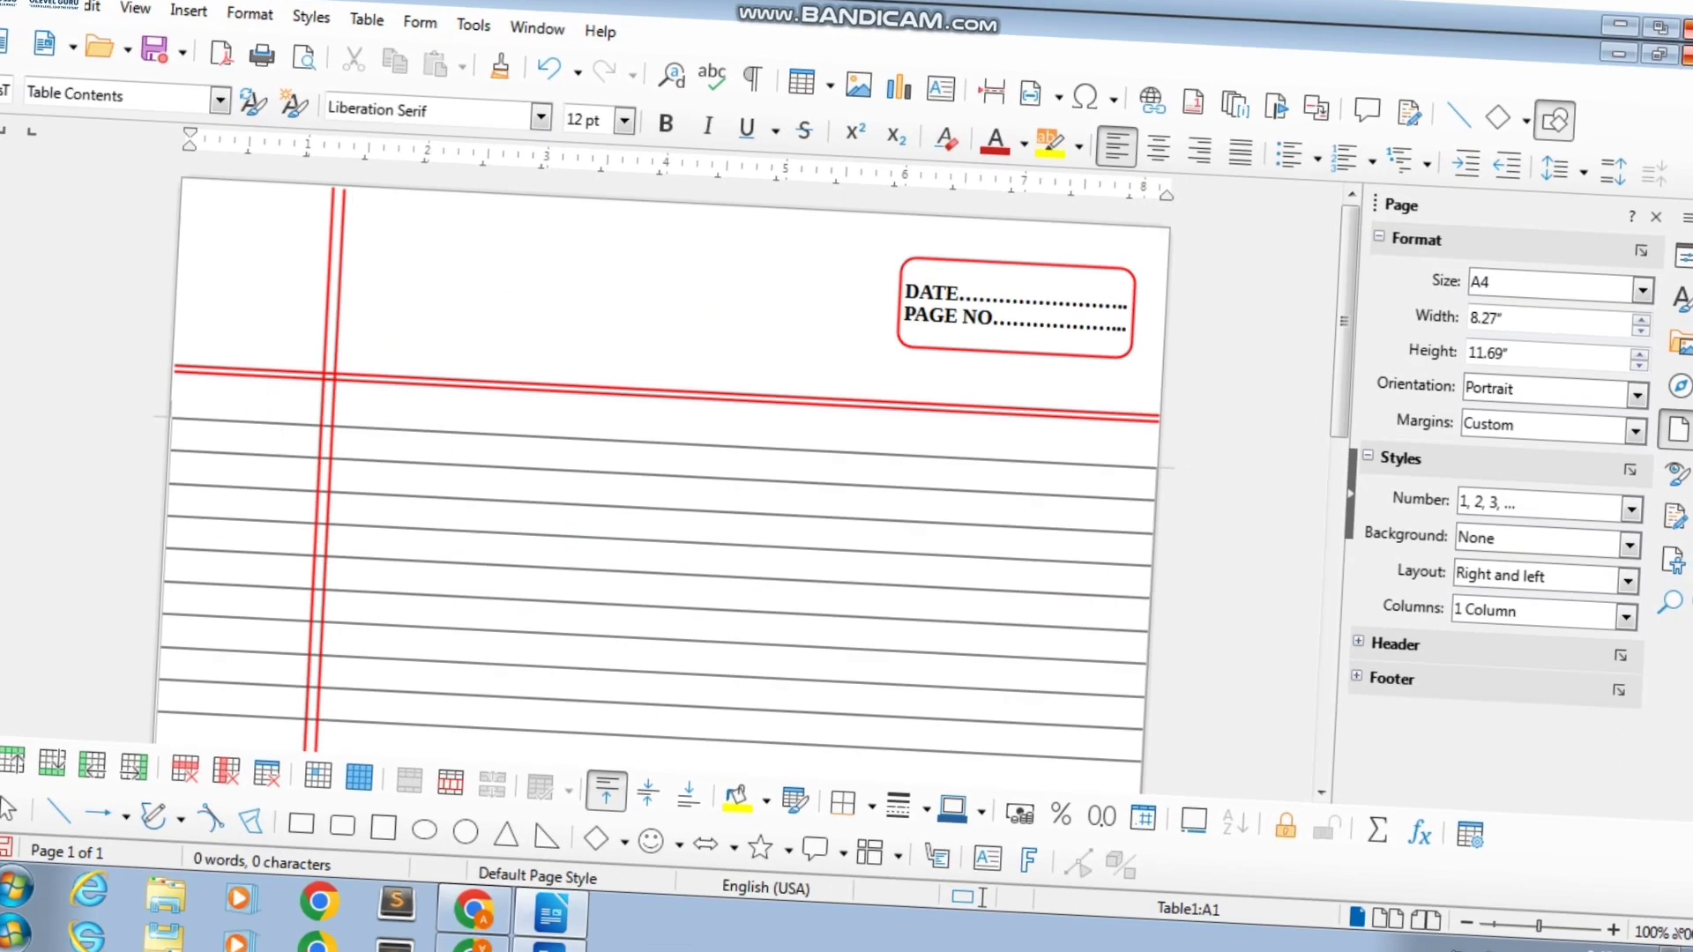
{"action": "left_click", "coordinate": [1676, 13]}
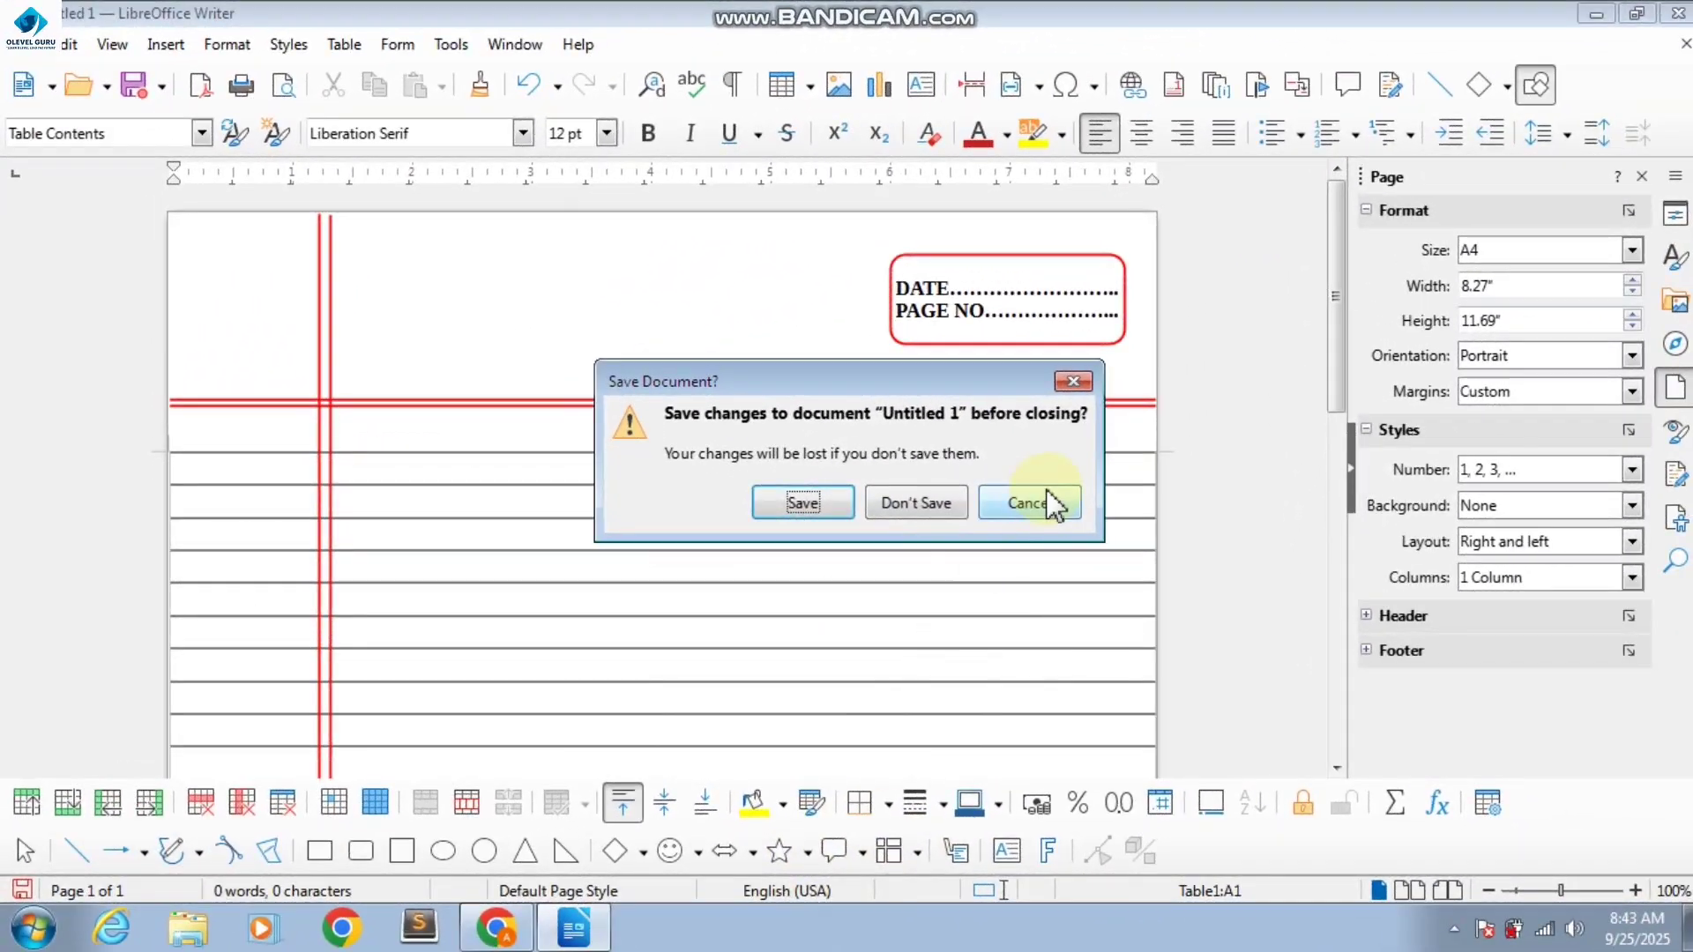
{"action": "left_click", "coordinate": [1071, 382]}
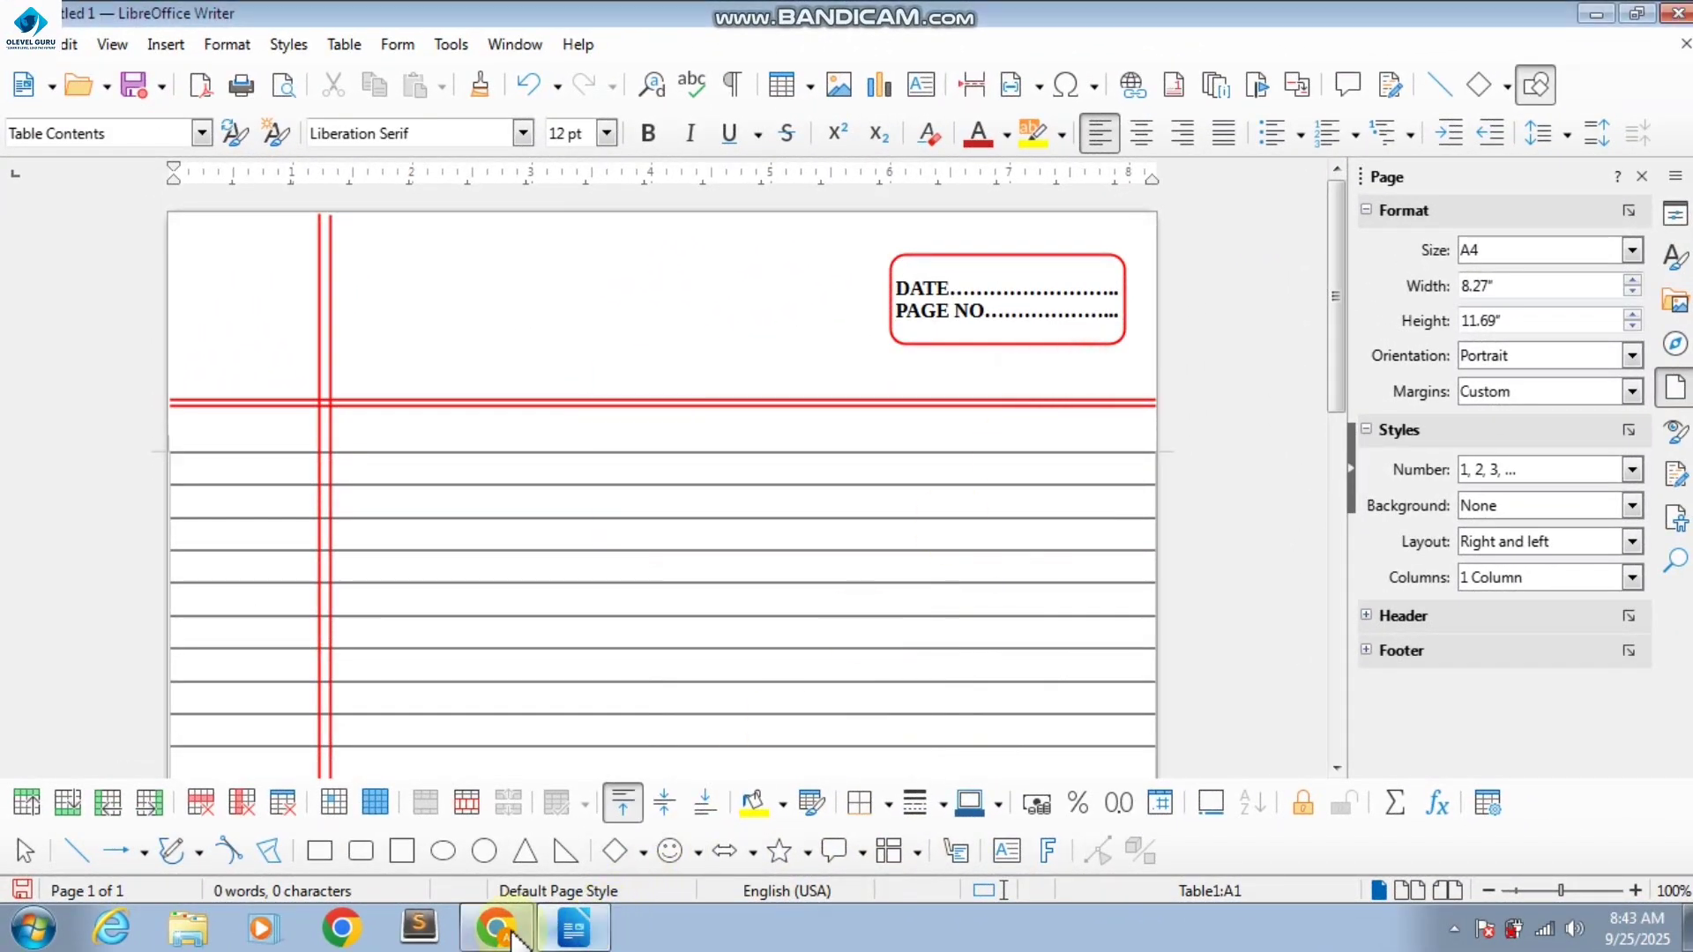